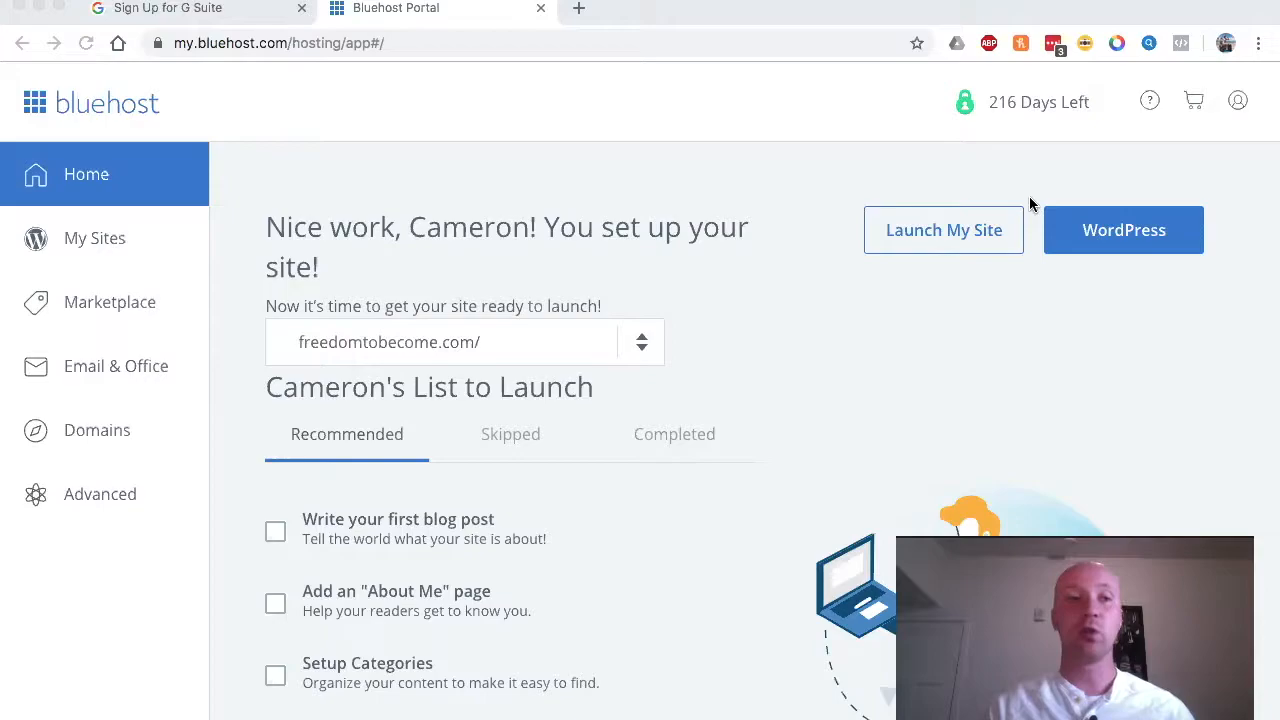
# Step: Switch from the Bluehost Portal dashboard to the 'Sign Up for G Suite' tab
pyautogui.click(216, 11)
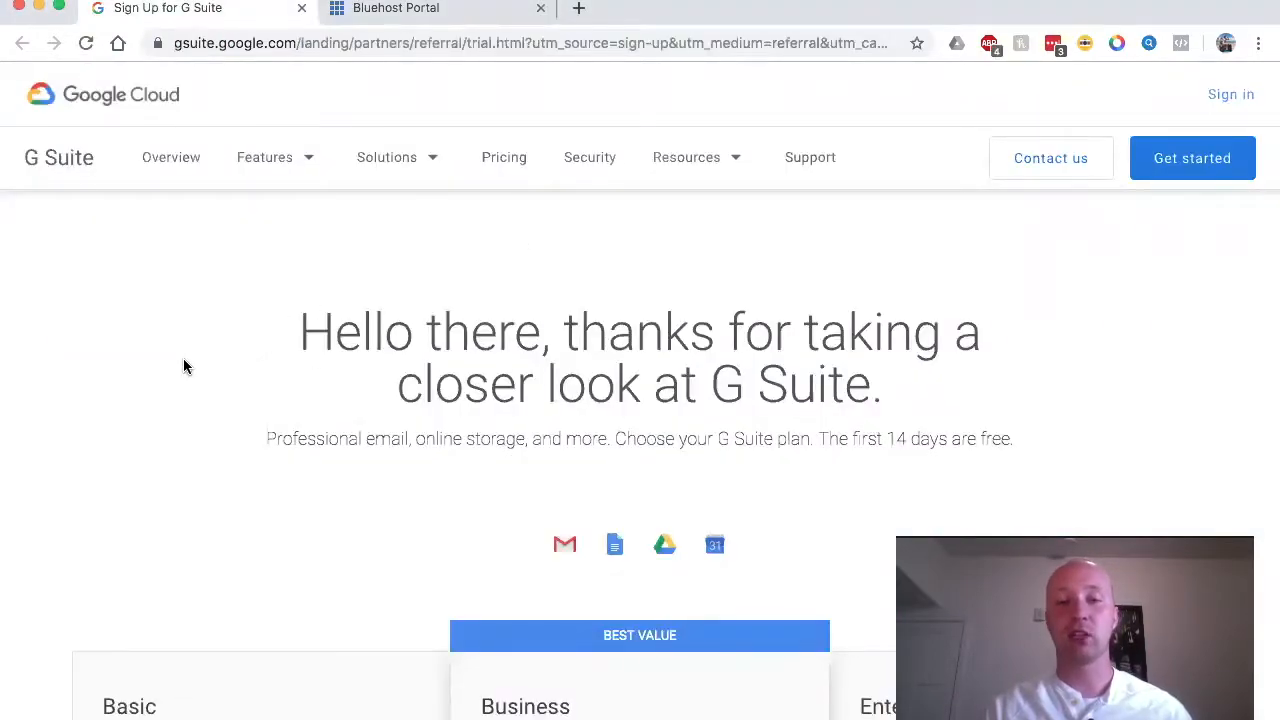
pyautogui.scroll(-1, 184, 367)
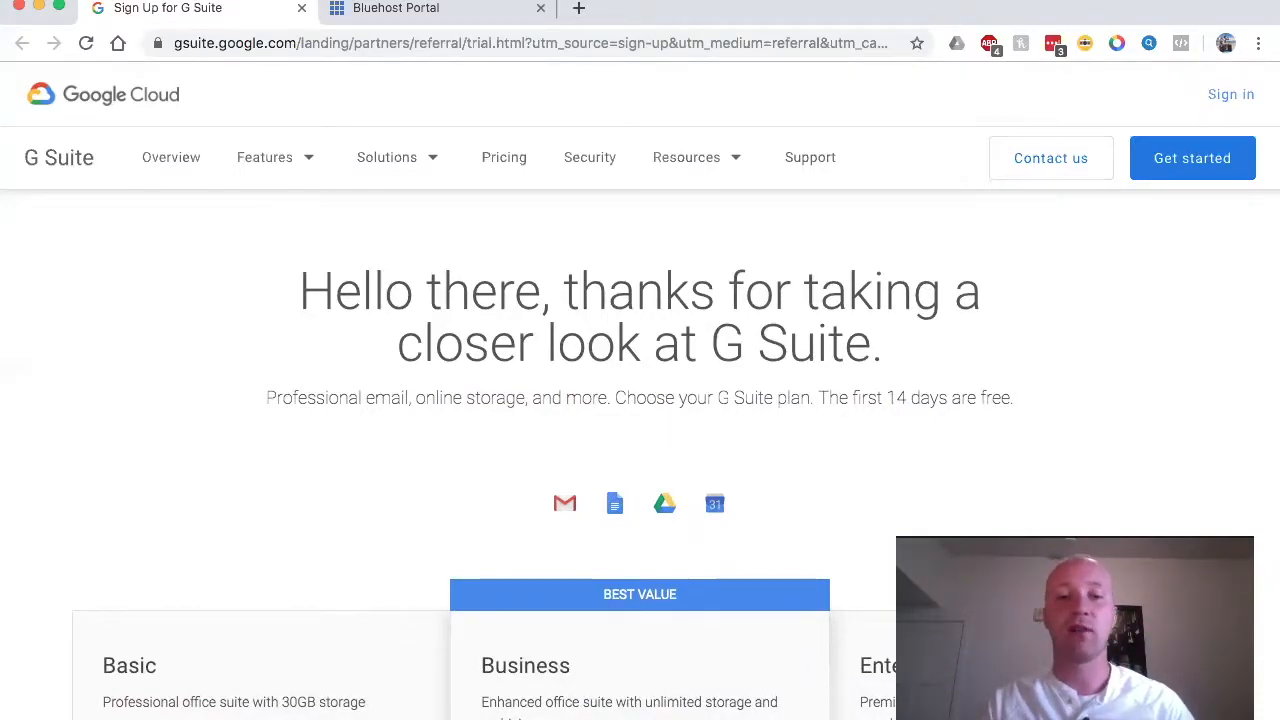
# Step: Bring the email examples Word document forward and scroll to the good custom-domain examples
pyautogui.moveTo(626, 717)
pyautogui.click(683, 712)
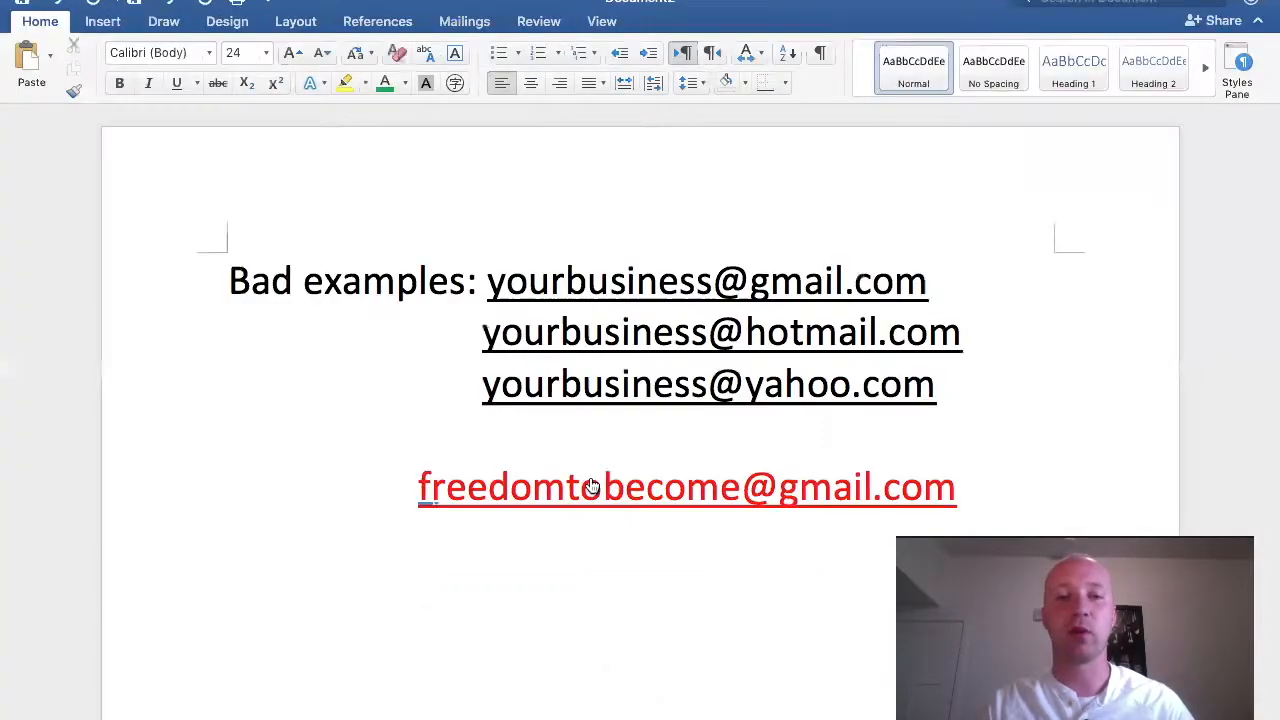
pyautogui.scroll(-1, 586, 467)
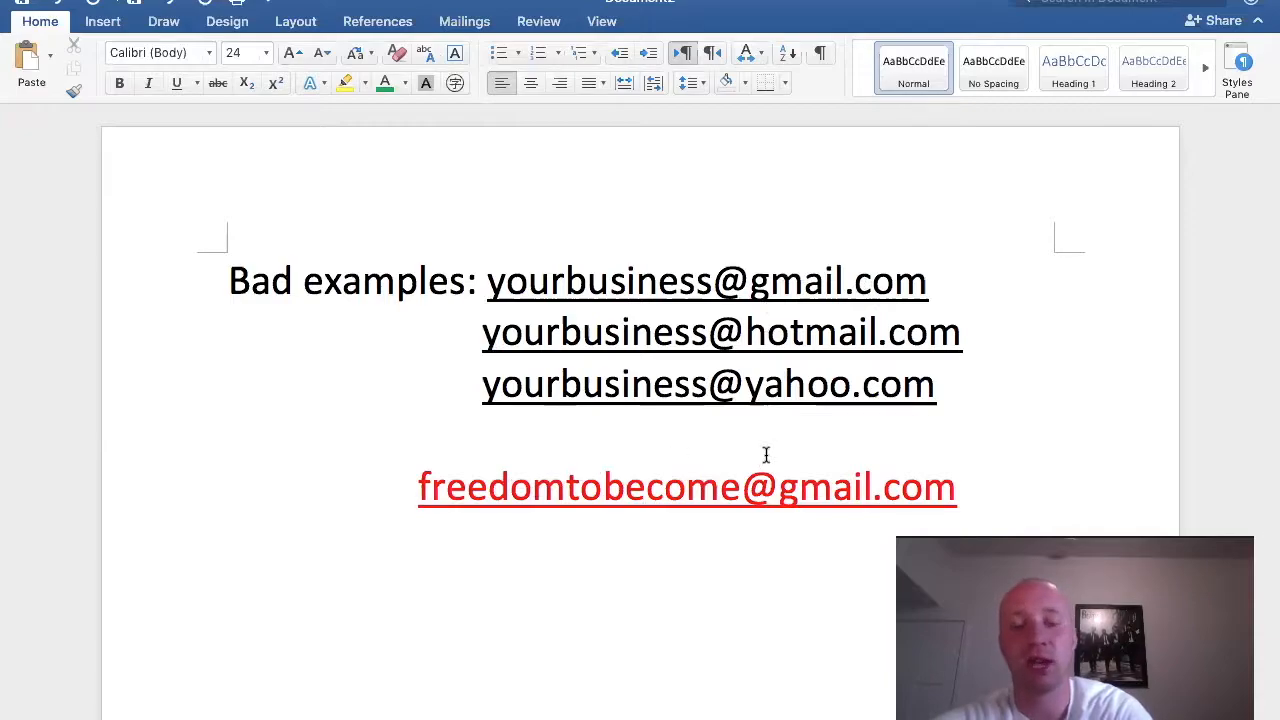
pyautogui.scroll(-2, 775, 481)
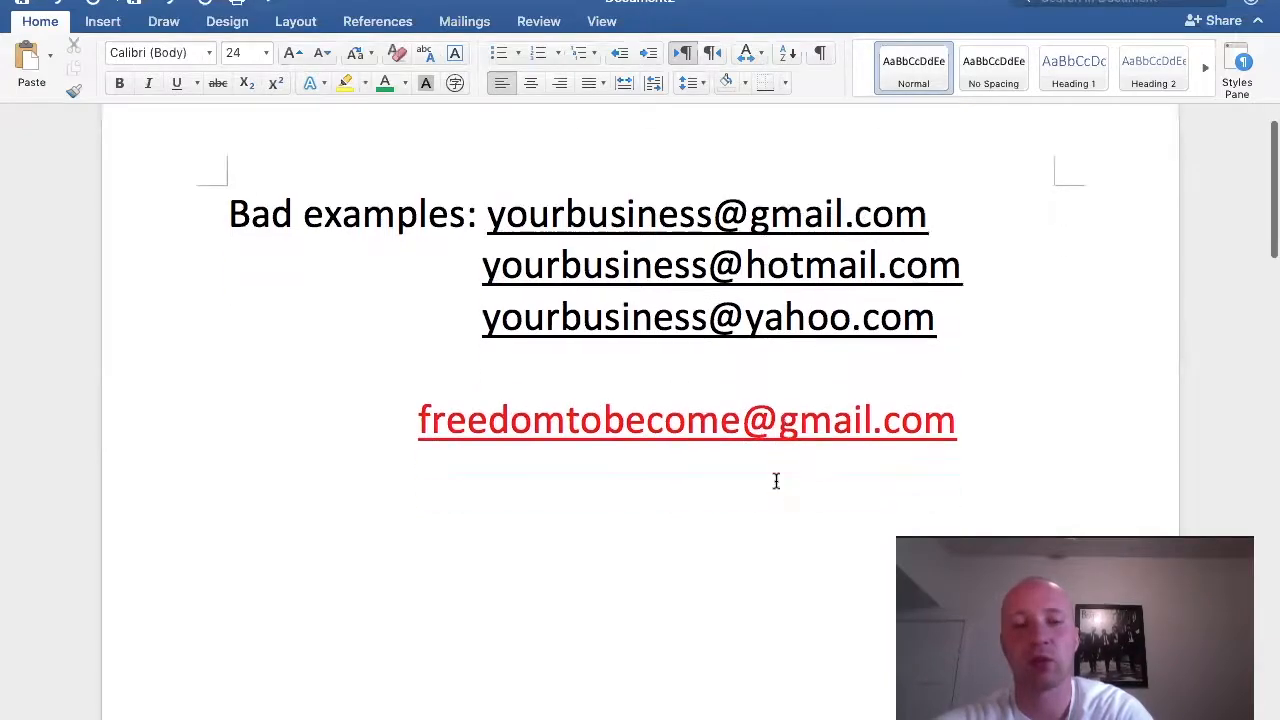
pyautogui.scroll(-10, 775, 481)
pyautogui.scroll(-1, 775, 481)
pyautogui.scroll(1, 775, 481)
pyautogui.scroll(-2, 775, 481)
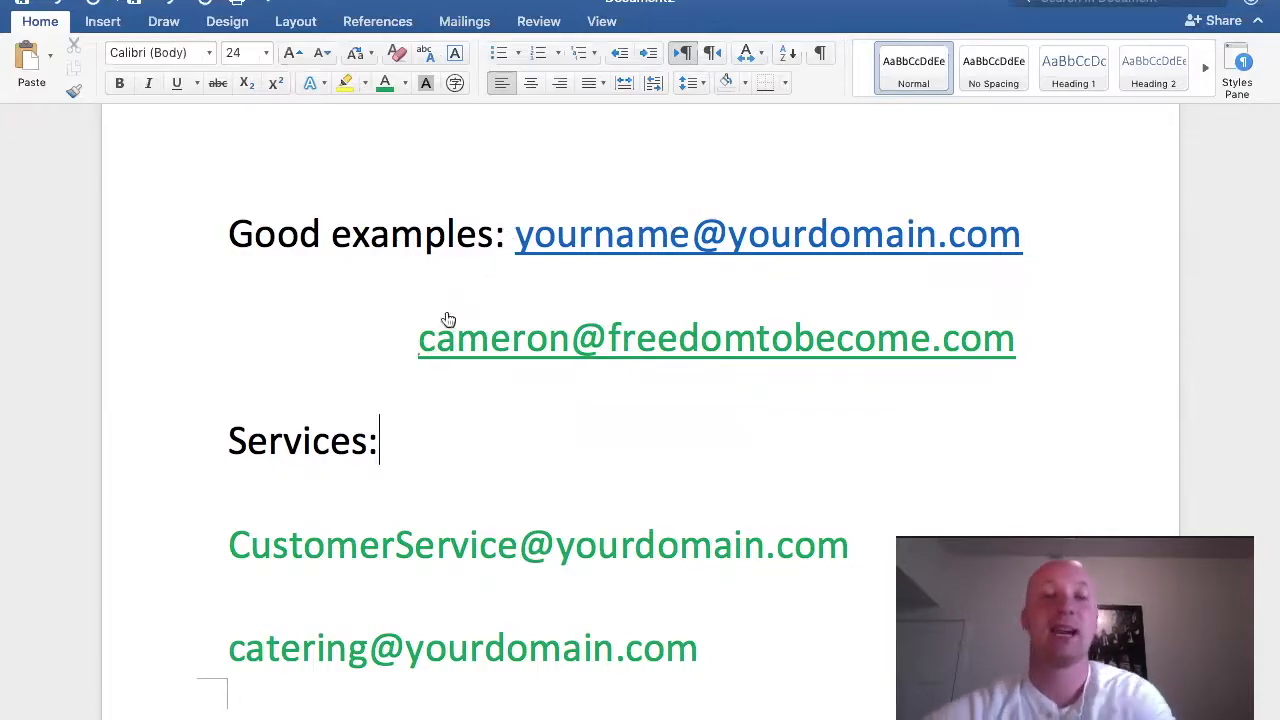
pyautogui.click(549, 348)
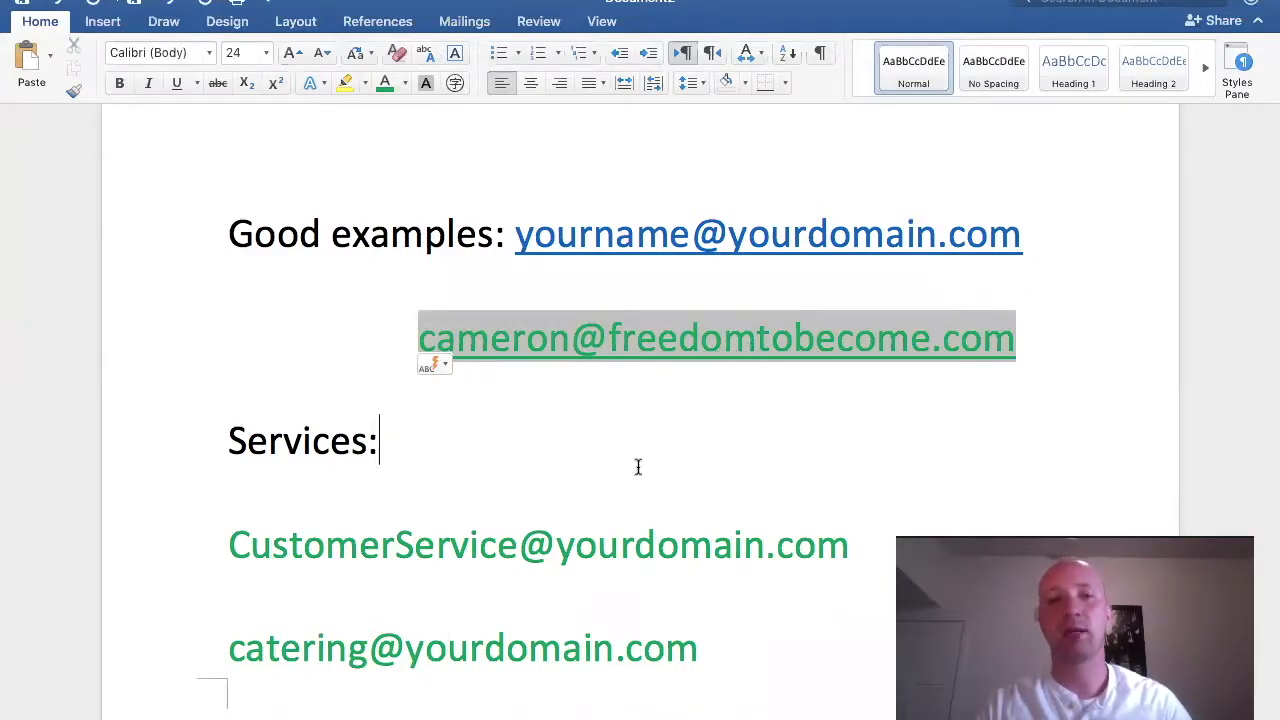
pyautogui.click(321, 344)
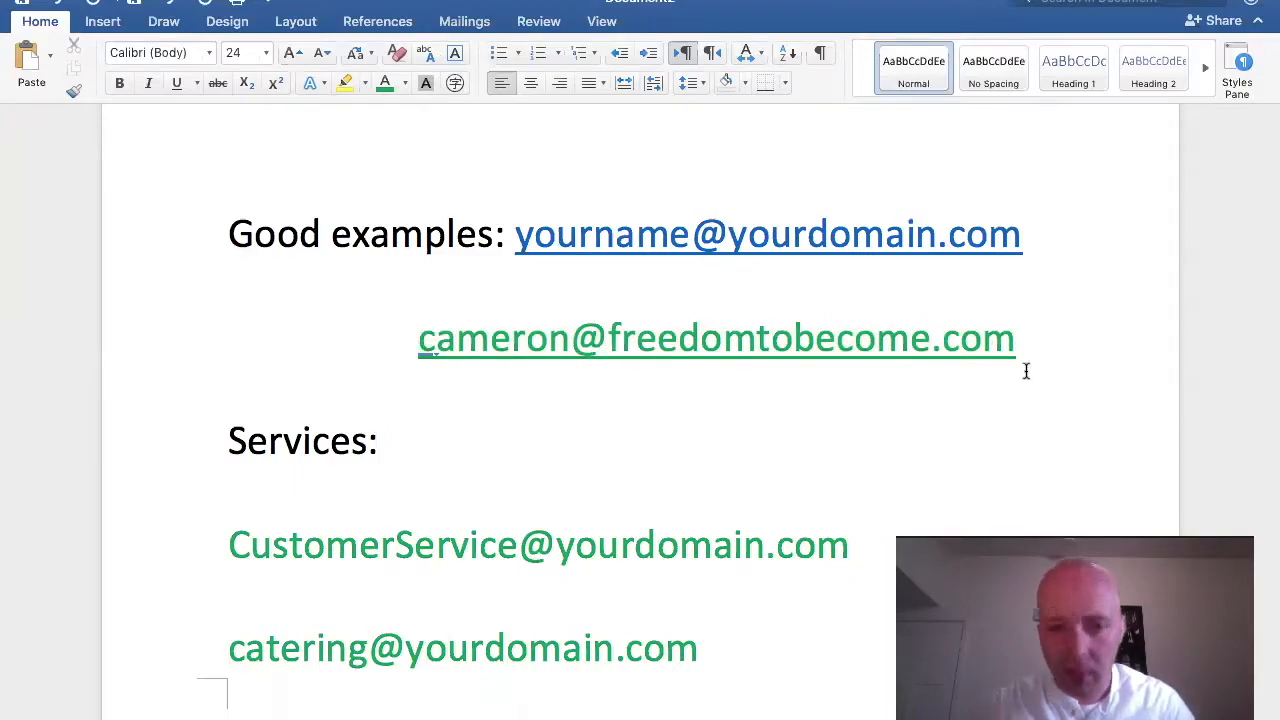
pyautogui.scroll(-2, 735, 385)
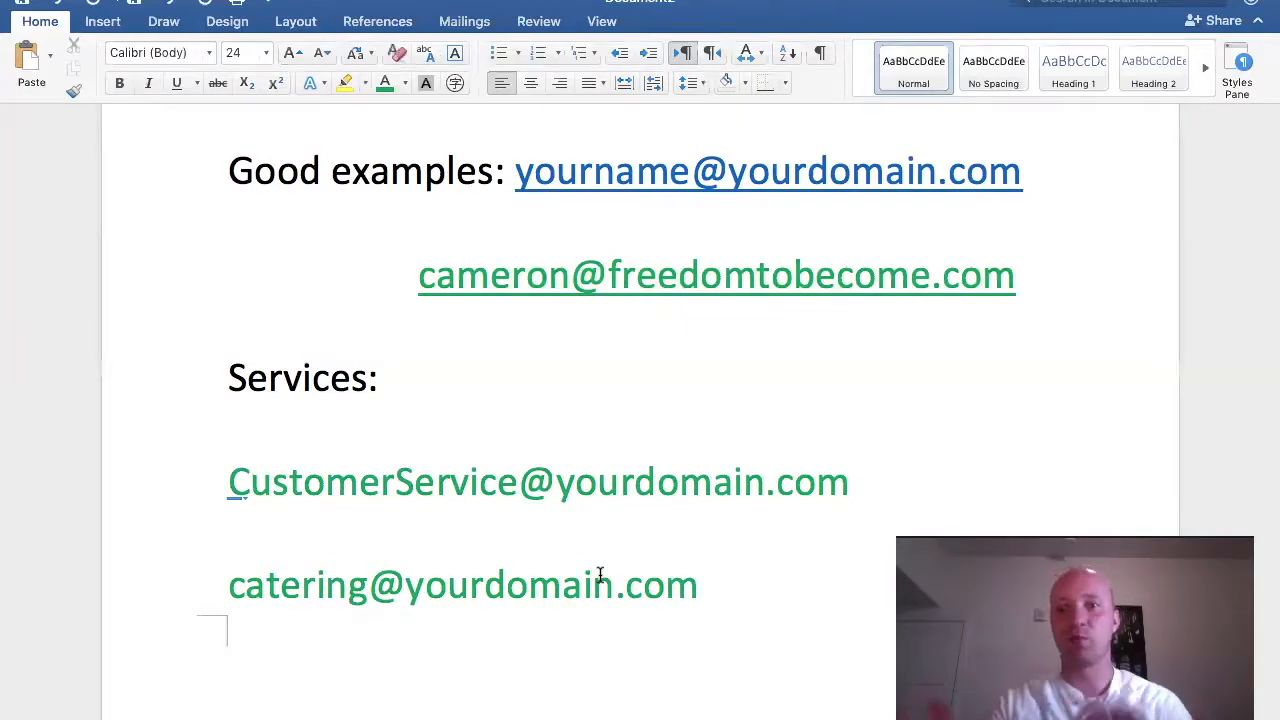
pyautogui.scroll(3, 600, 573)
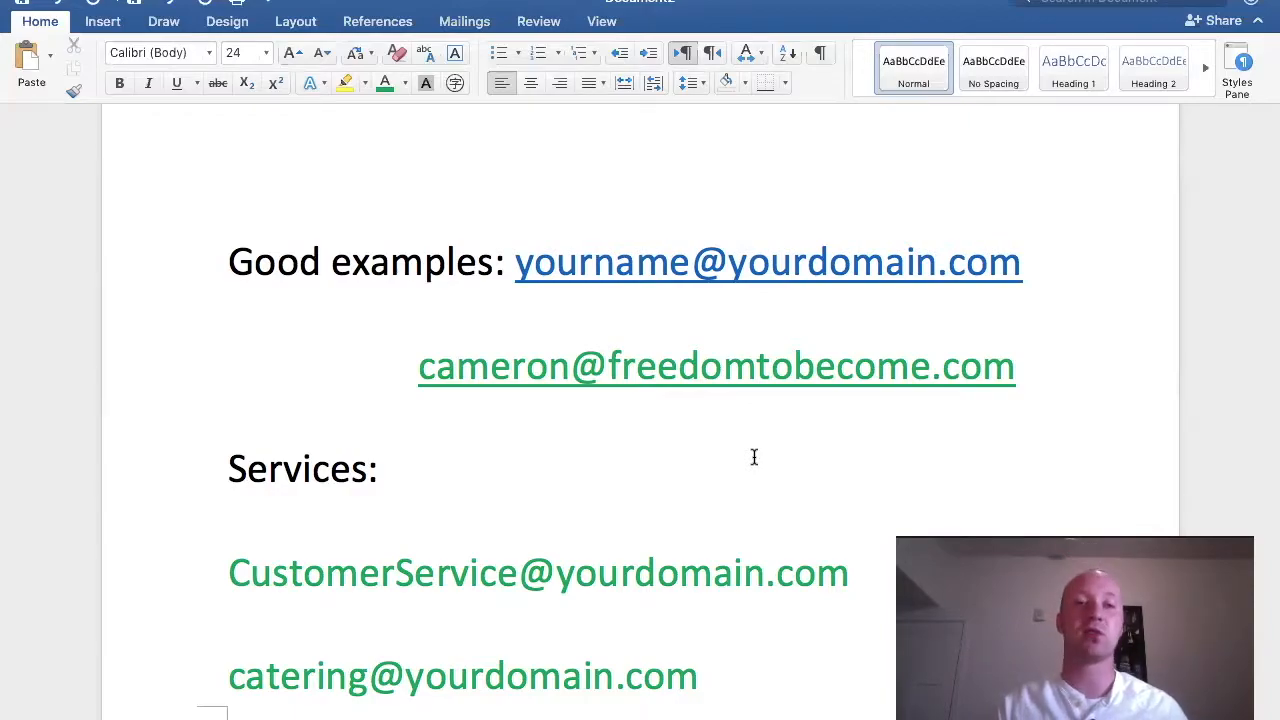
pyautogui.scroll(-3, 754, 457)
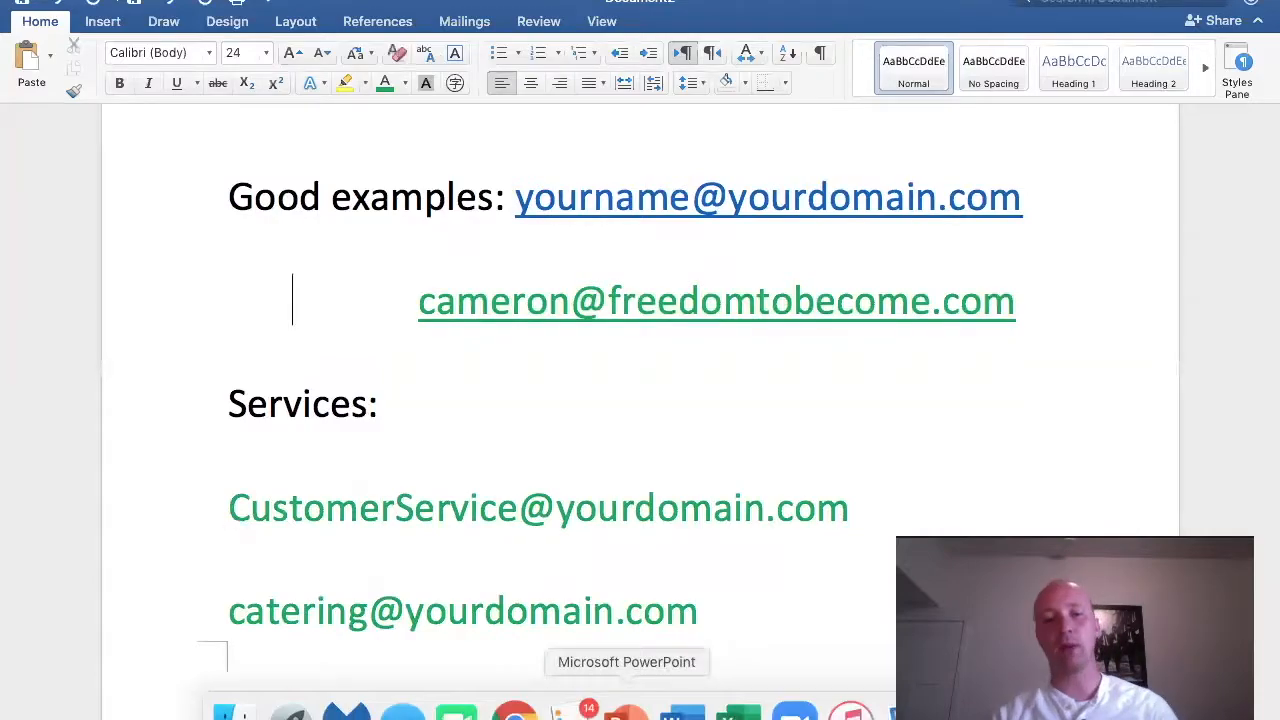
# Step: Return to G Suite in Chrome and view the Basic $6, Business $12, Enterprise $25 plans
pyautogui.click(509, 708)
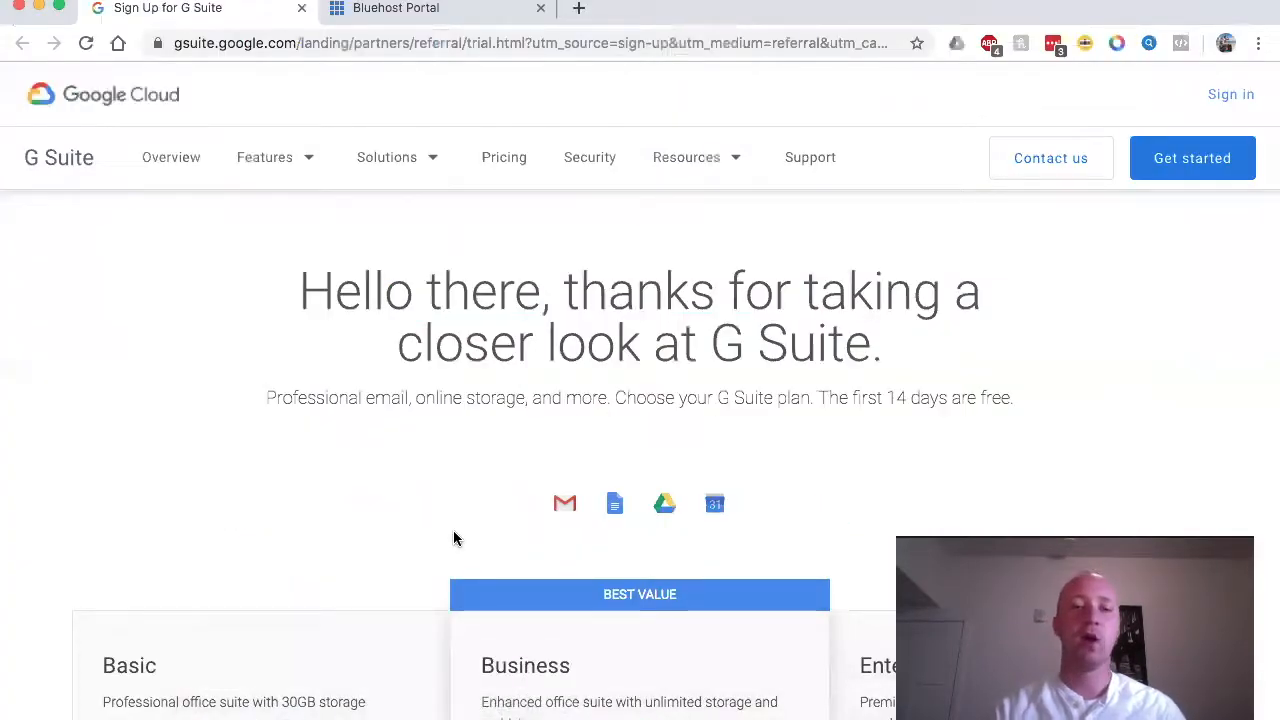
pyautogui.scroll(-5, 454, 539)
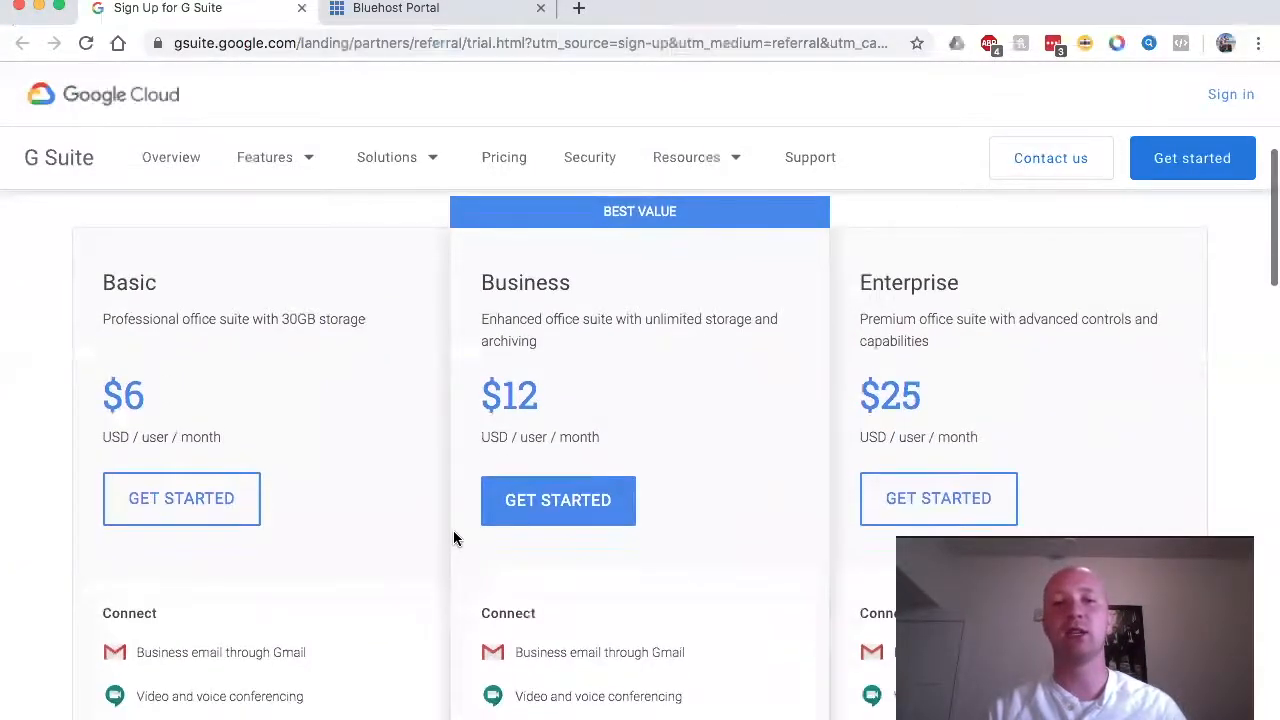
pyautogui.scroll(1, 454, 539)
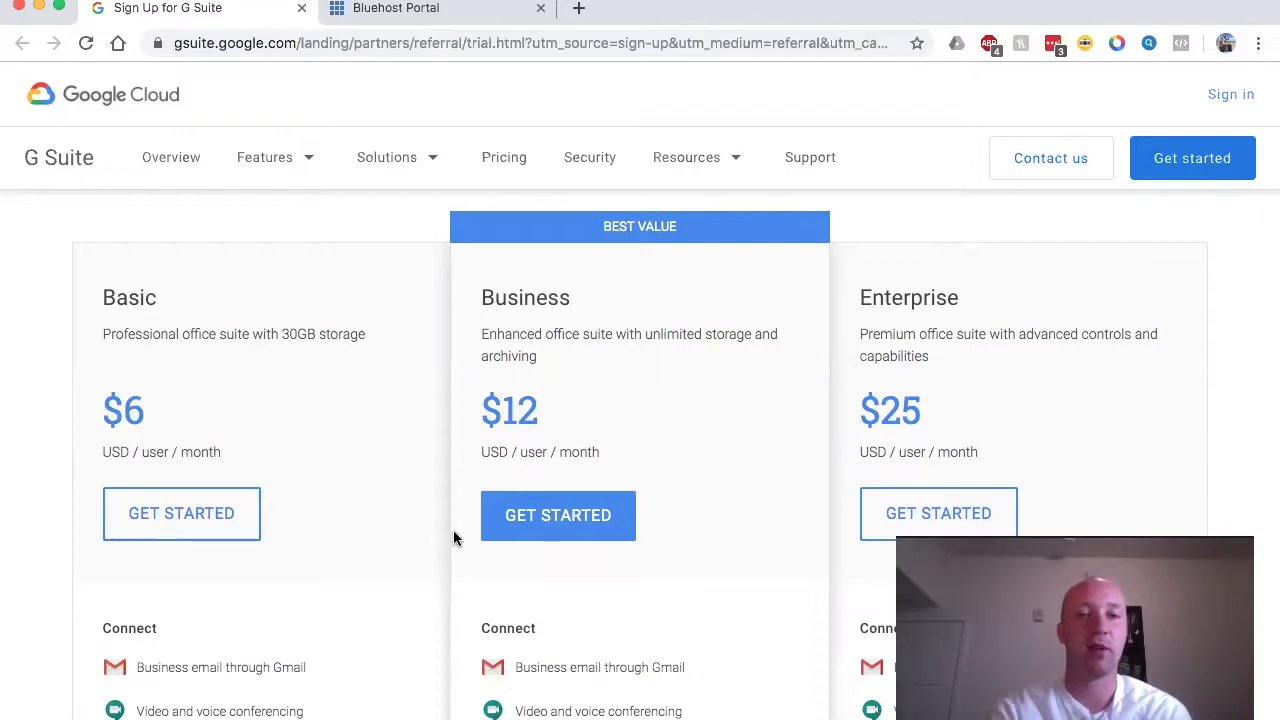
pyautogui.scroll(-1, 453, 530)
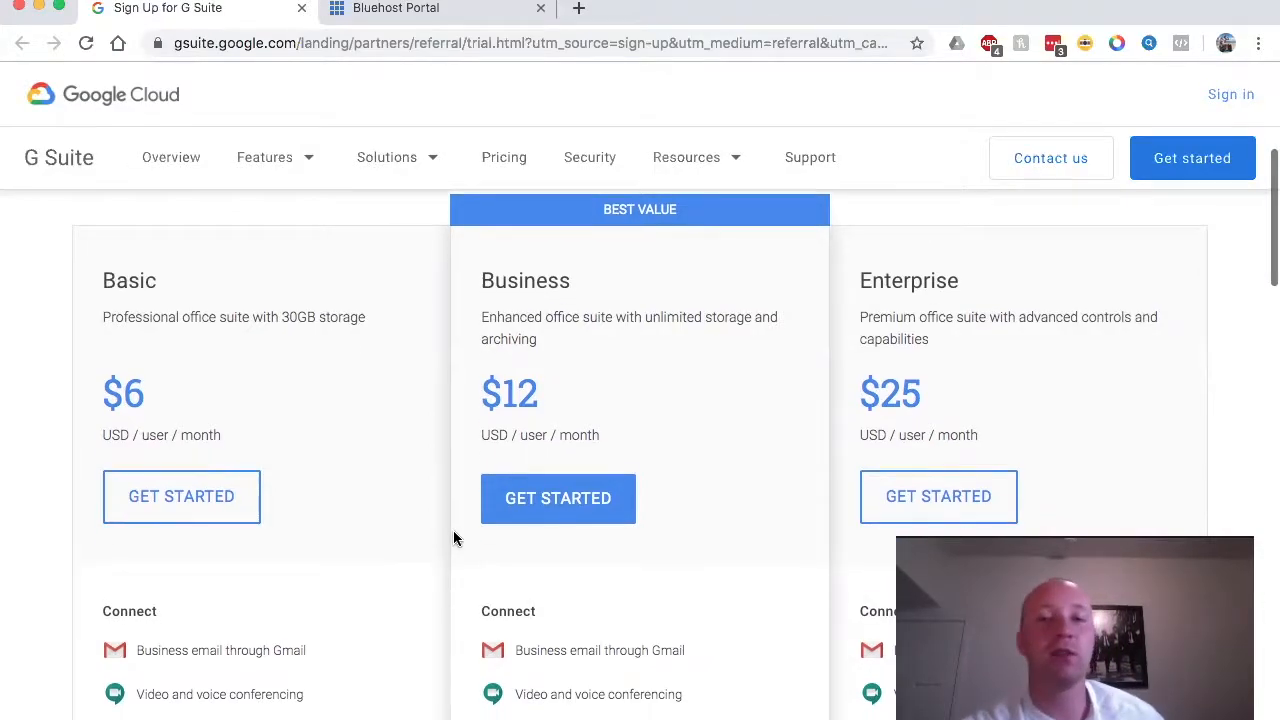
pyautogui.scroll(-3, 283, 352)
pyautogui.scroll(2, 283, 352)
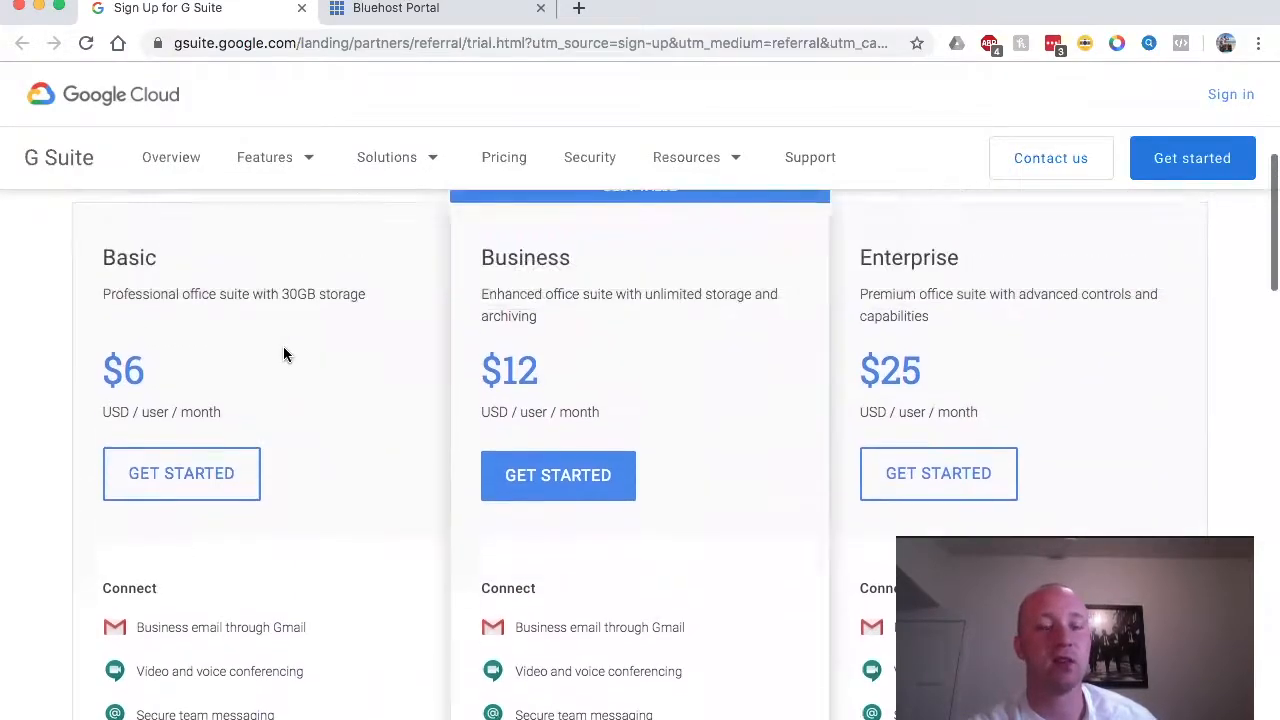
pyautogui.scroll(-1, 283, 352)
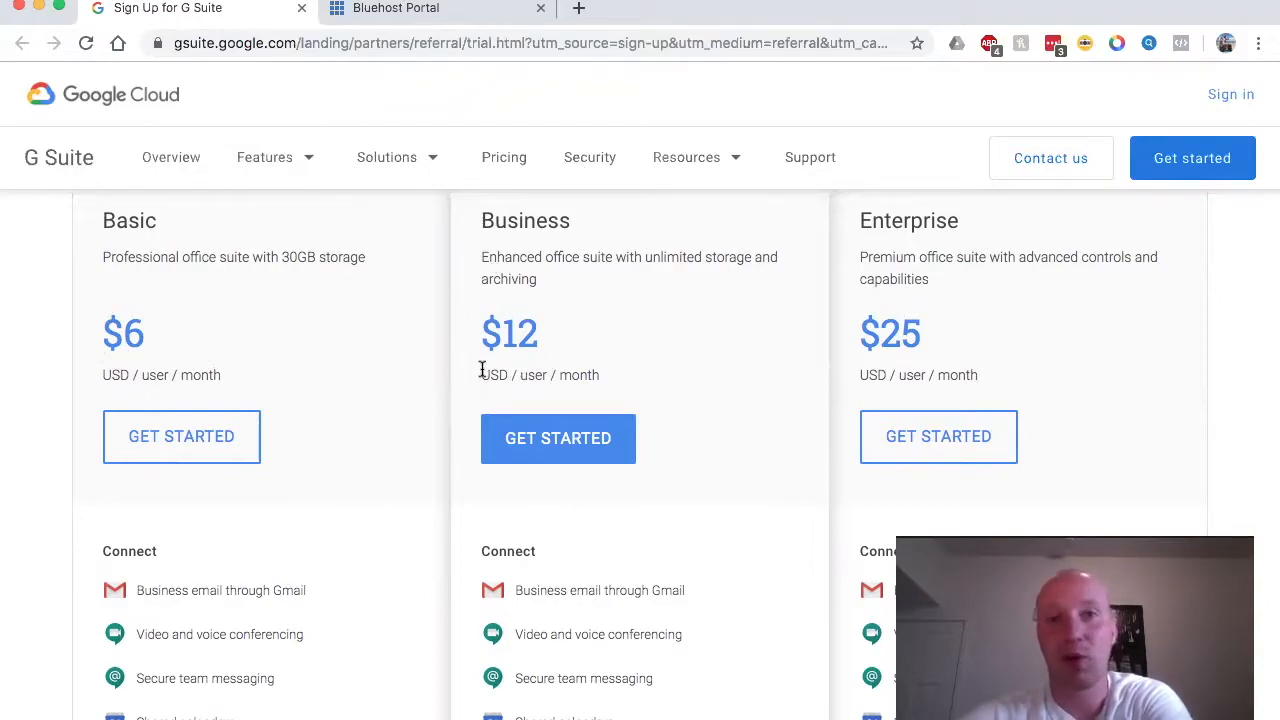
pyautogui.scroll(-1, 481, 370)
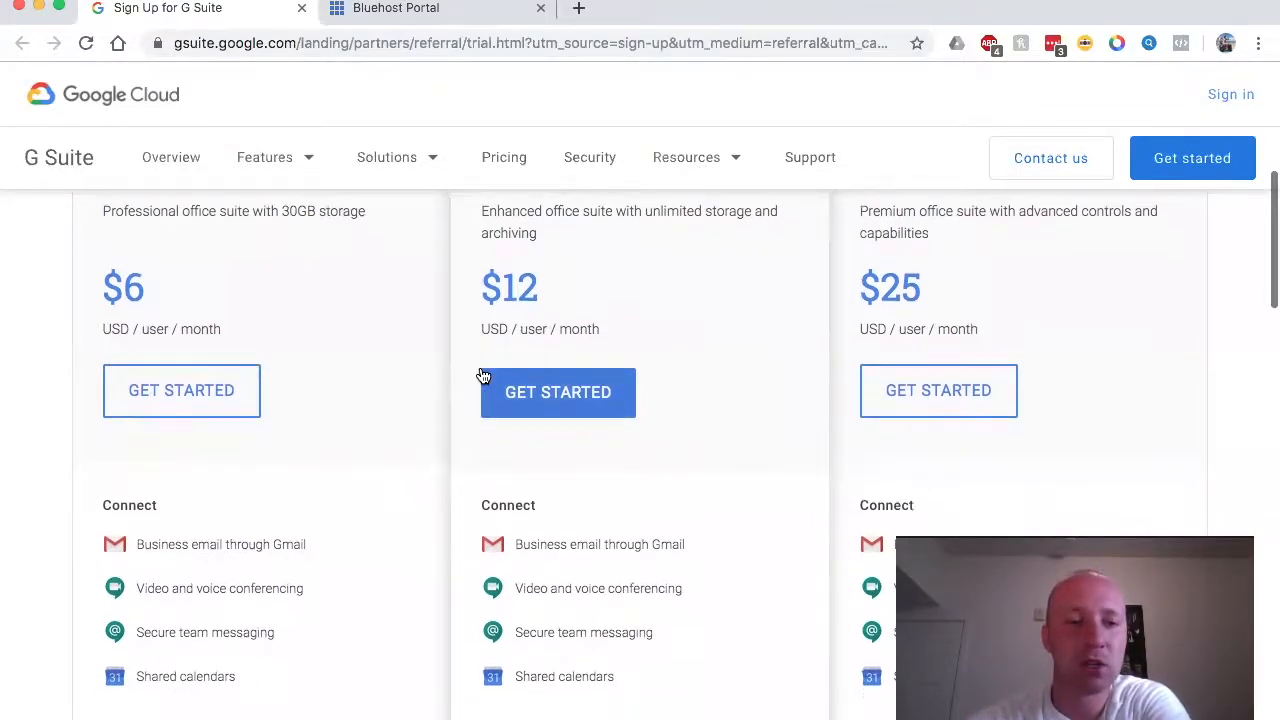
pyautogui.scroll(1, 481, 373)
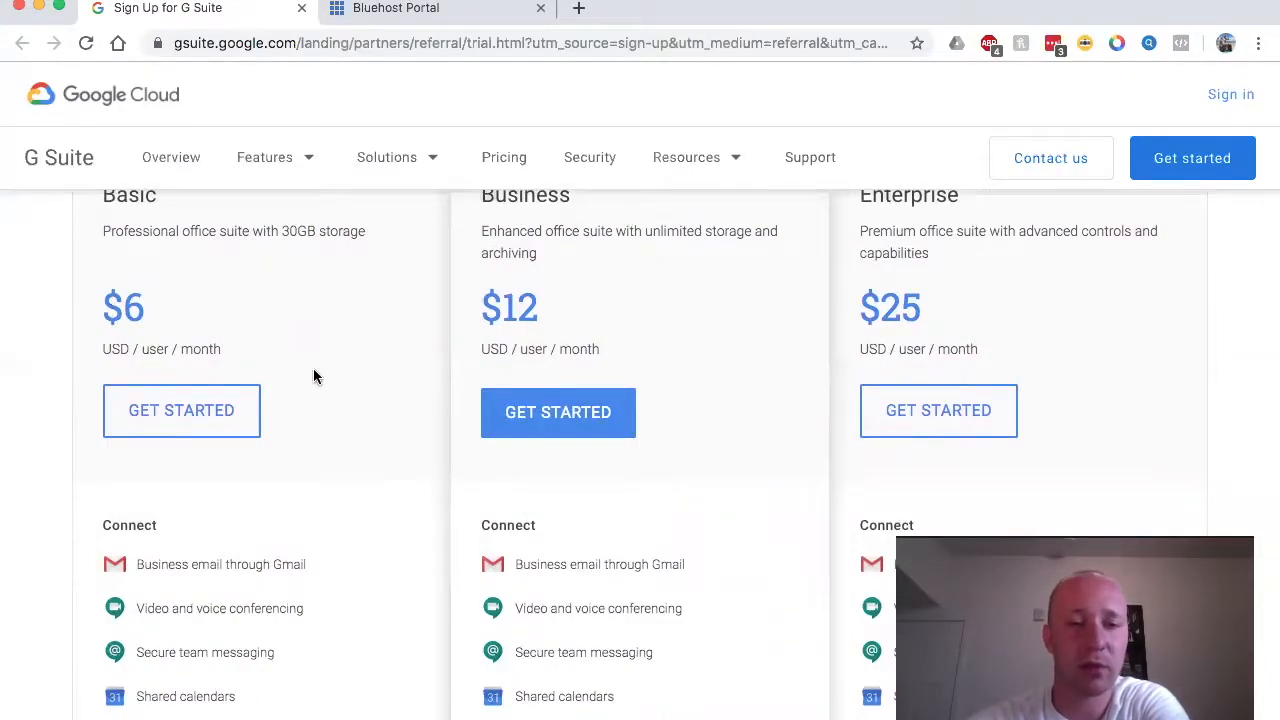
pyautogui.scroll(-2, 349, 520)
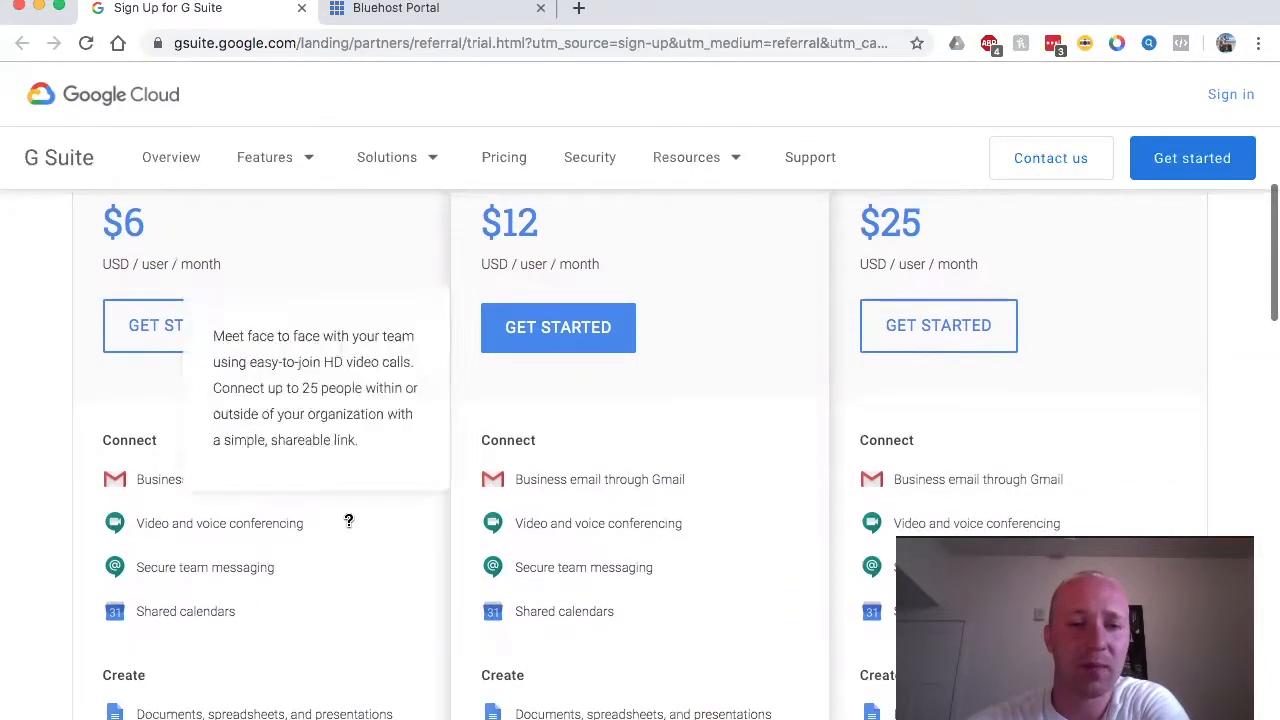
pyautogui.scroll(5, 349, 520)
pyautogui.scroll(-4, 349, 520)
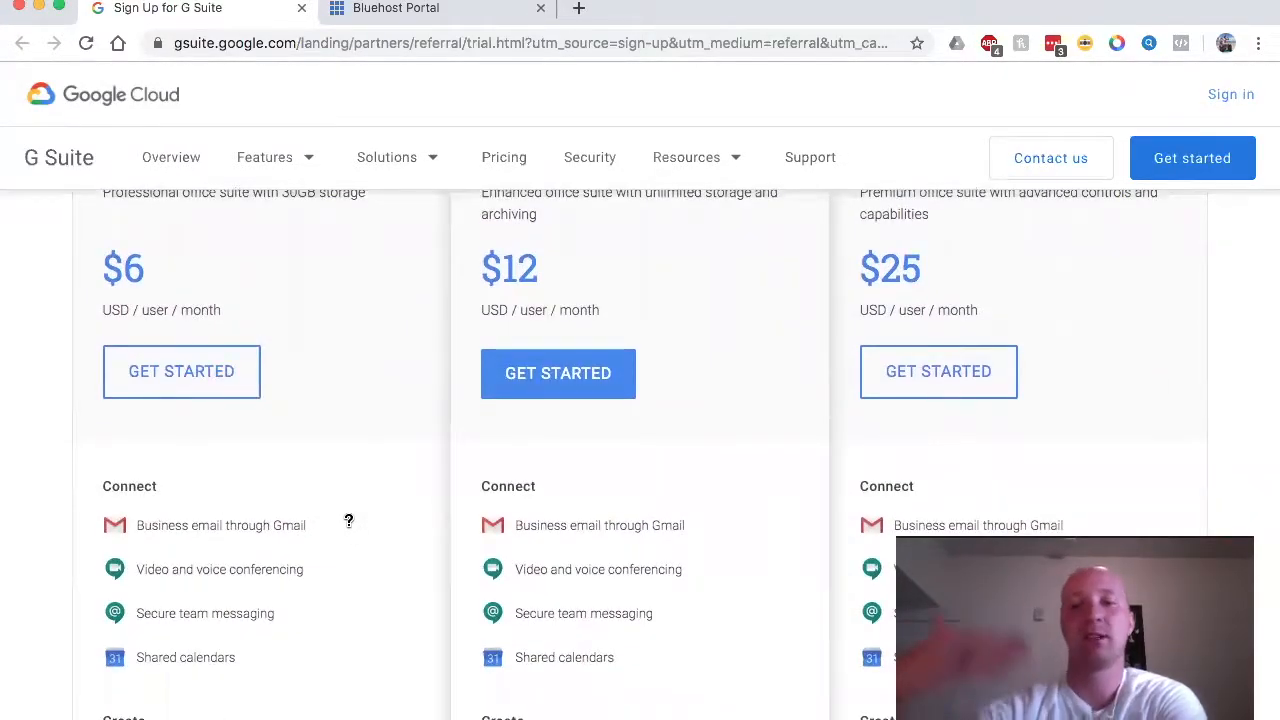
pyautogui.scroll(2, 349, 520)
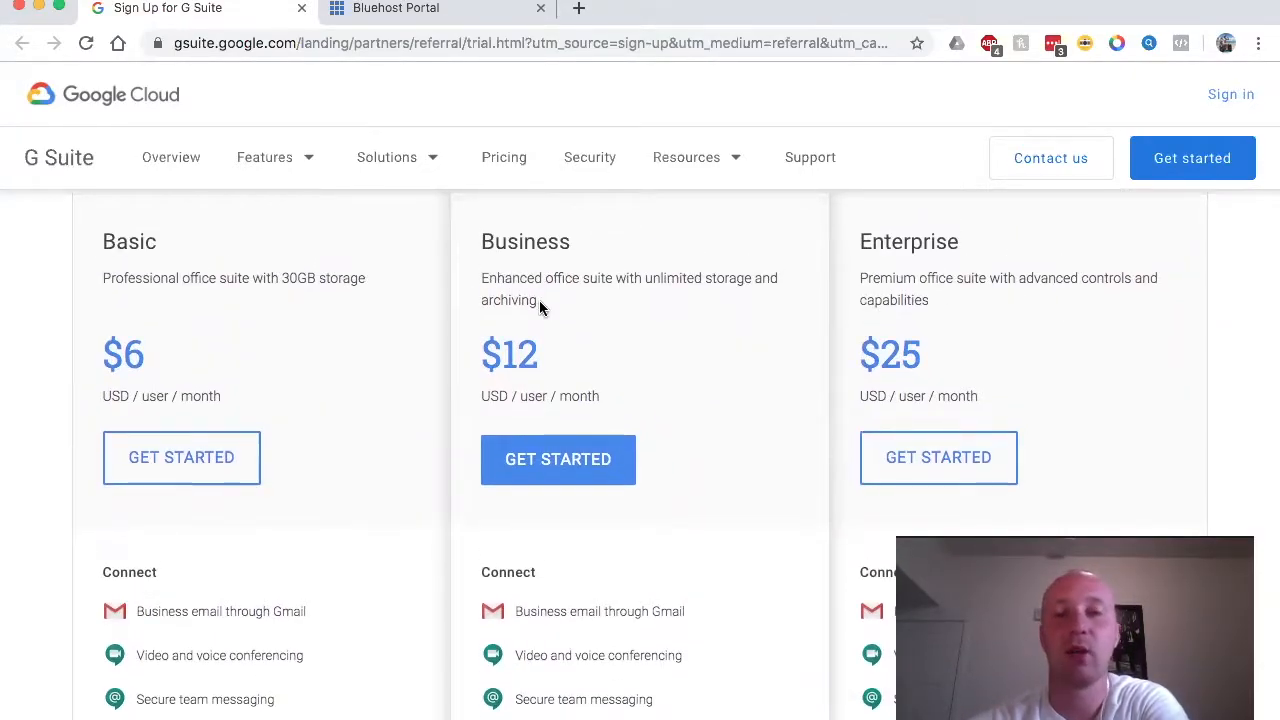
pyautogui.scroll(-1, 539, 304)
pyautogui.scroll(1, 539, 304)
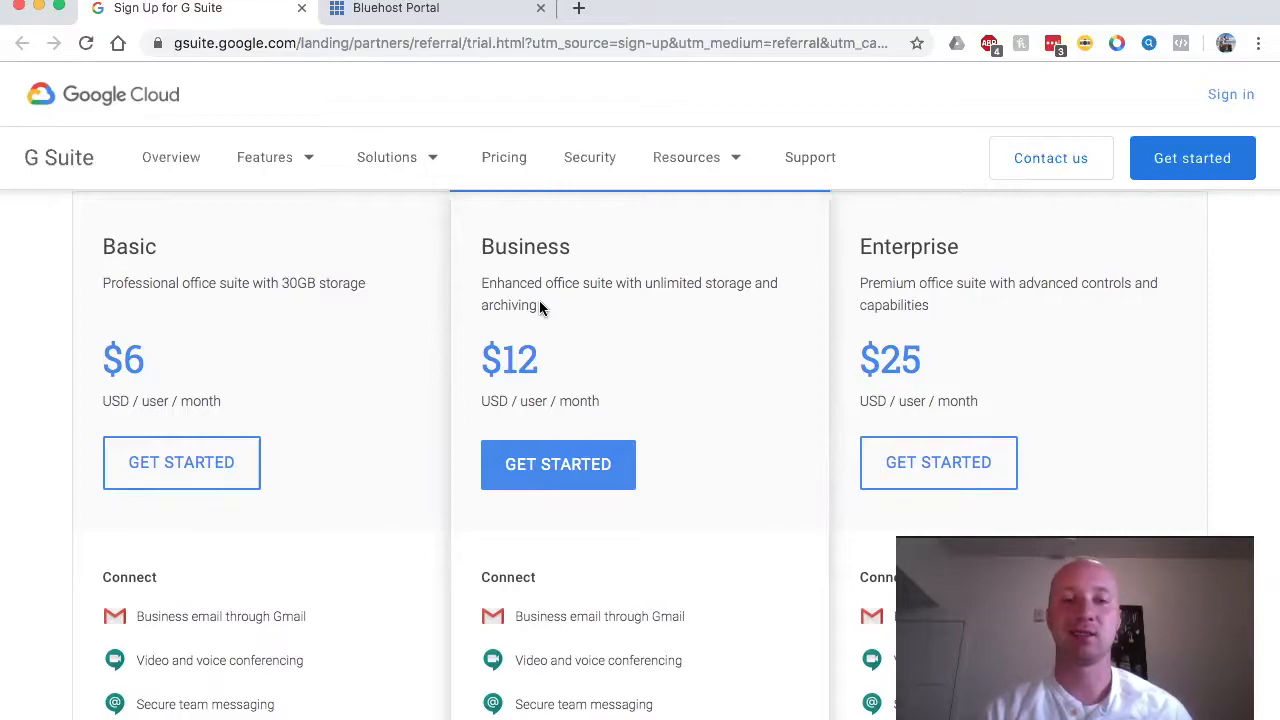
pyautogui.scroll(-2, 539, 305)
pyautogui.scroll(2, 539, 305)
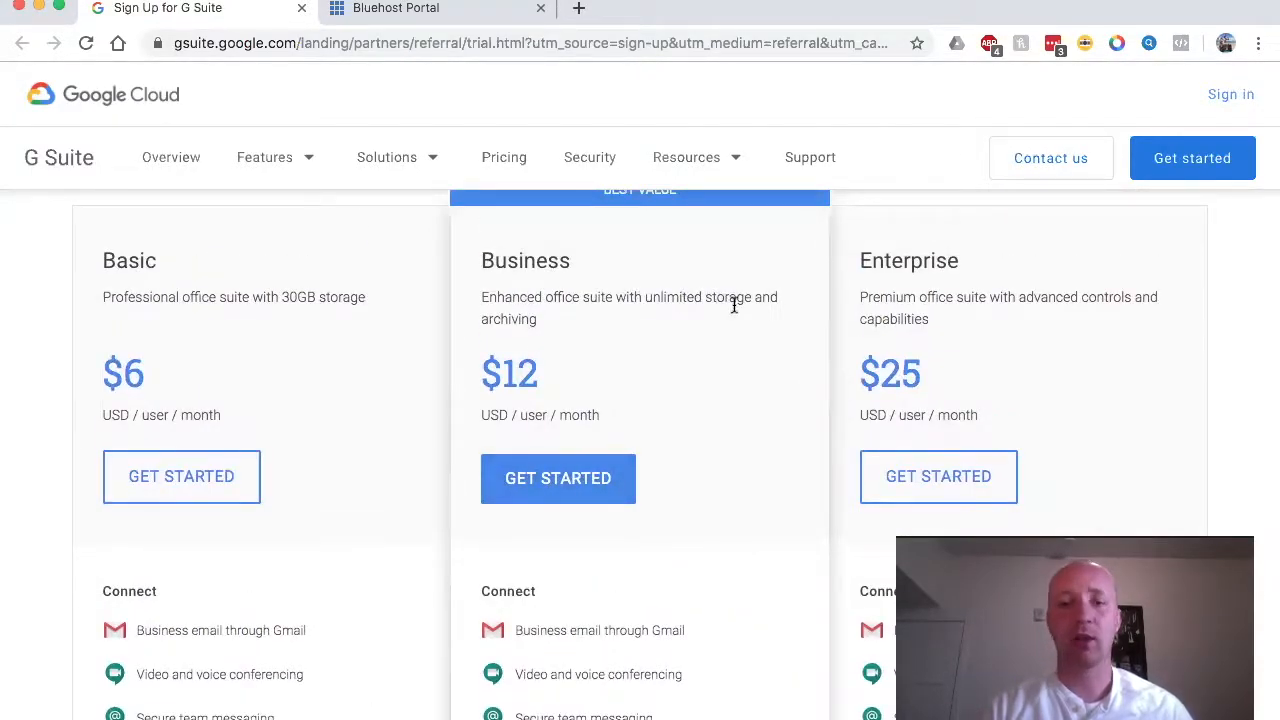
pyautogui.scroll(-2, 597, 371)
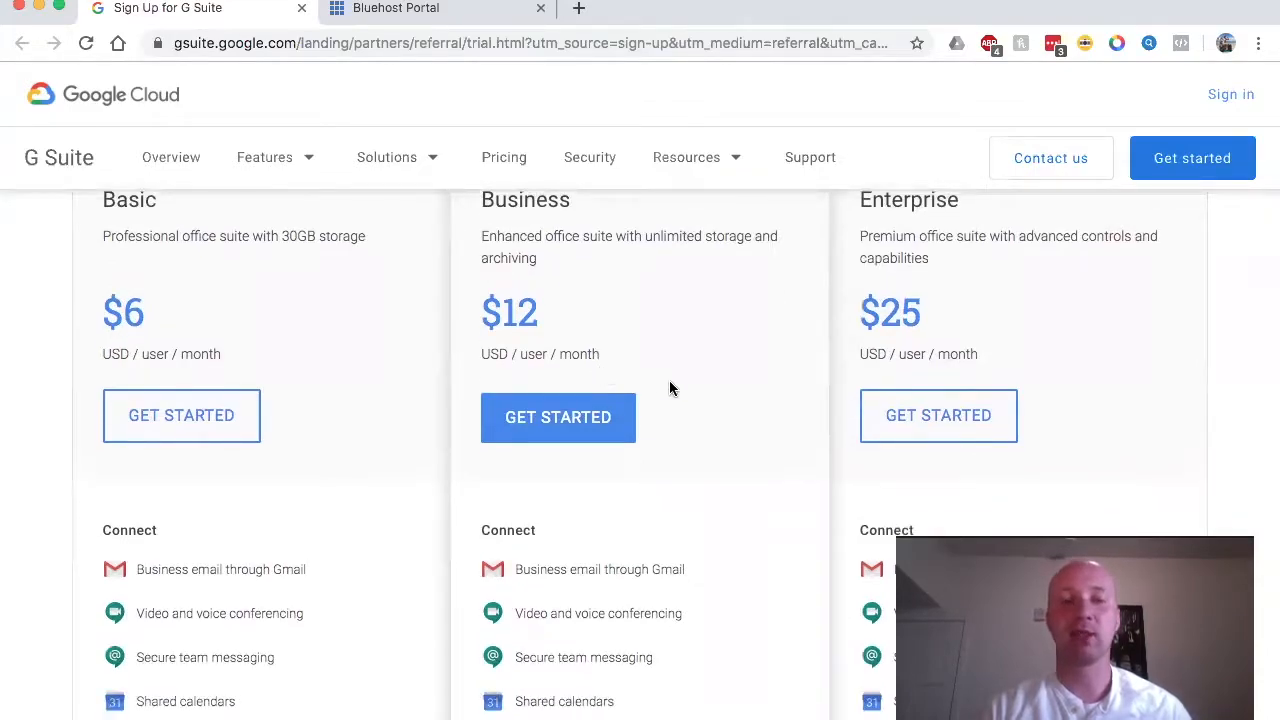
pyautogui.scroll(-1, 671, 388)
pyautogui.scroll(1, 671, 388)
pyautogui.scroll(-1, 671, 388)
pyautogui.scroll(2, 671, 388)
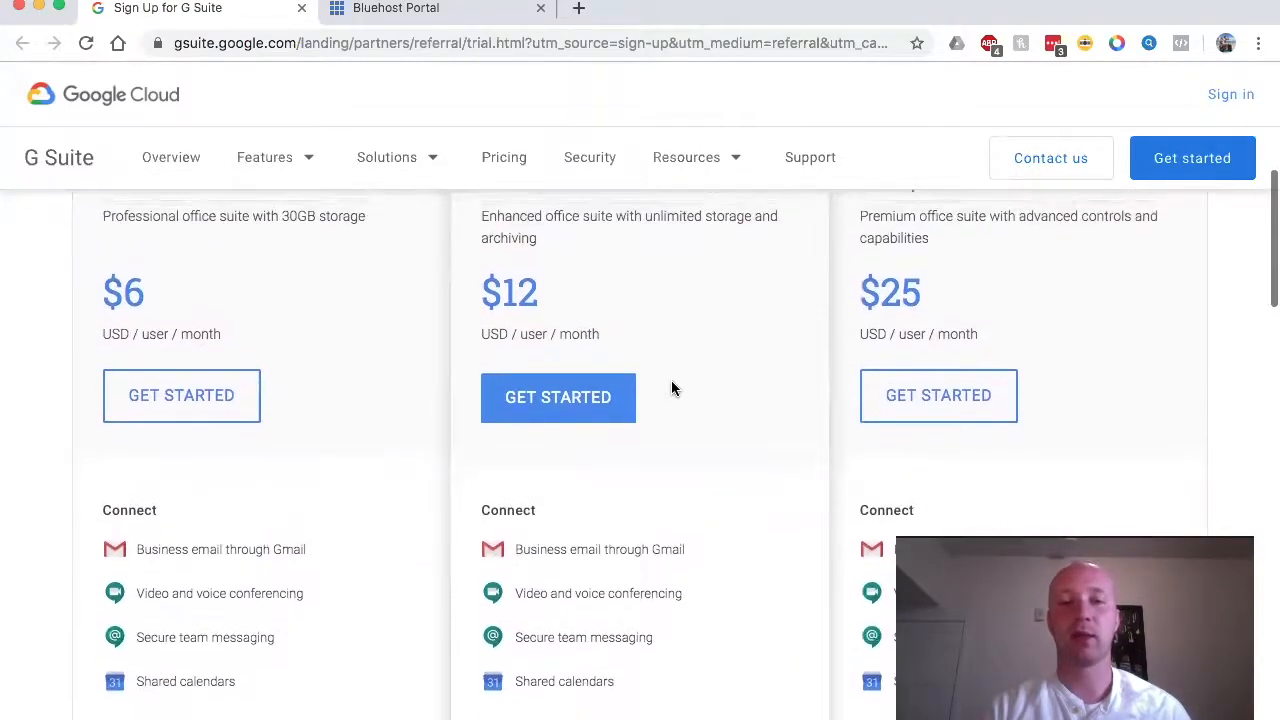
pyautogui.scroll(3, 671, 382)
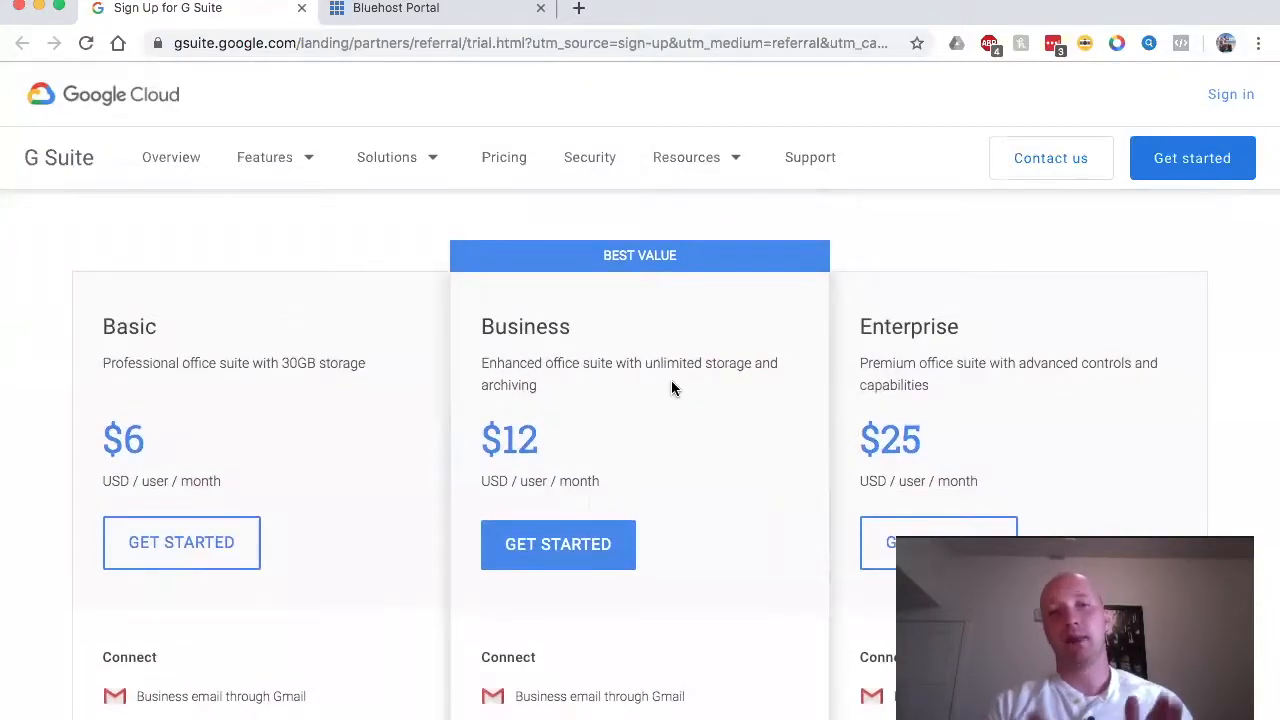
# Step: Start the Business plan signup and enter the business name 'Live Simply for Less'
pyautogui.click(542, 541)
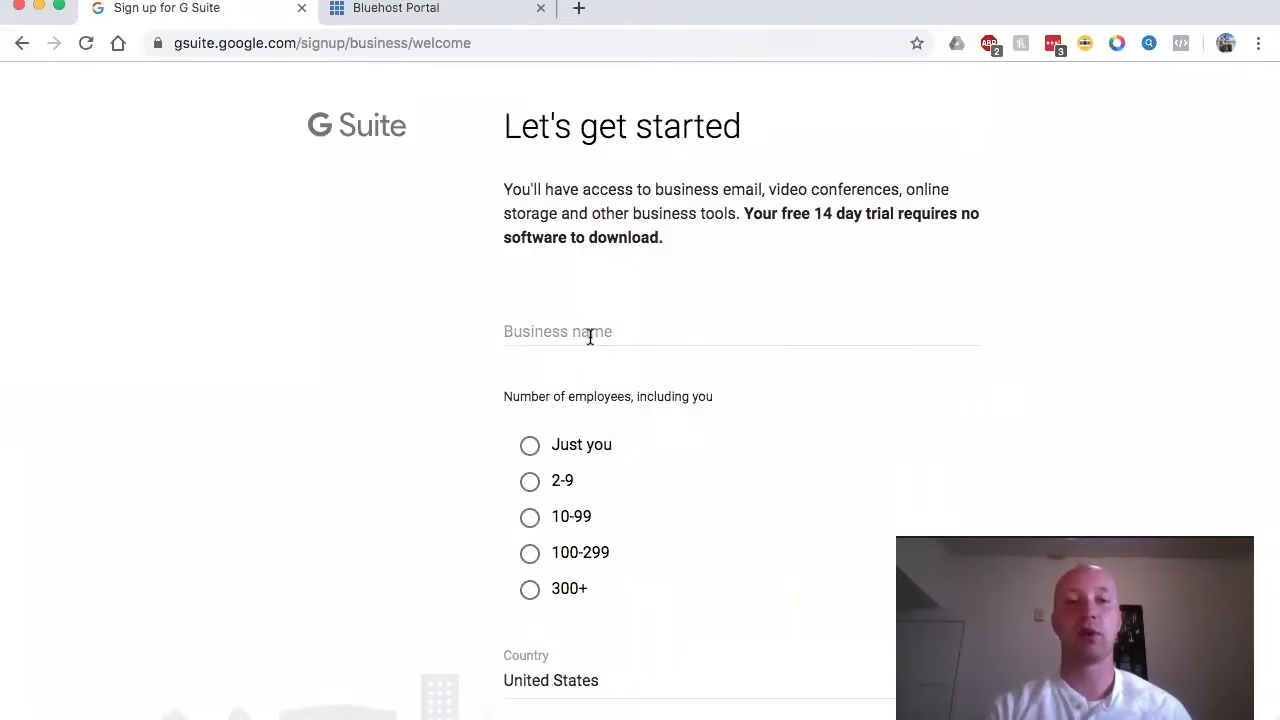
pyautogui.click(590, 337)
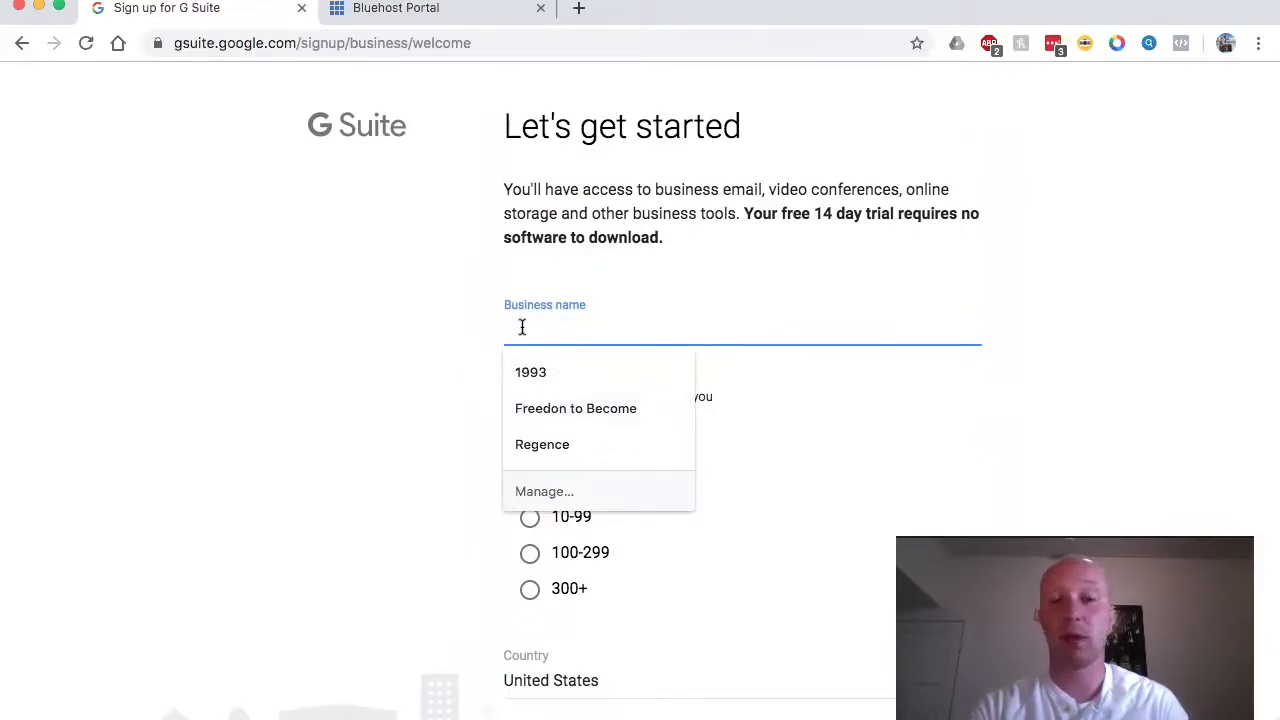
pyautogui.write('Liv')
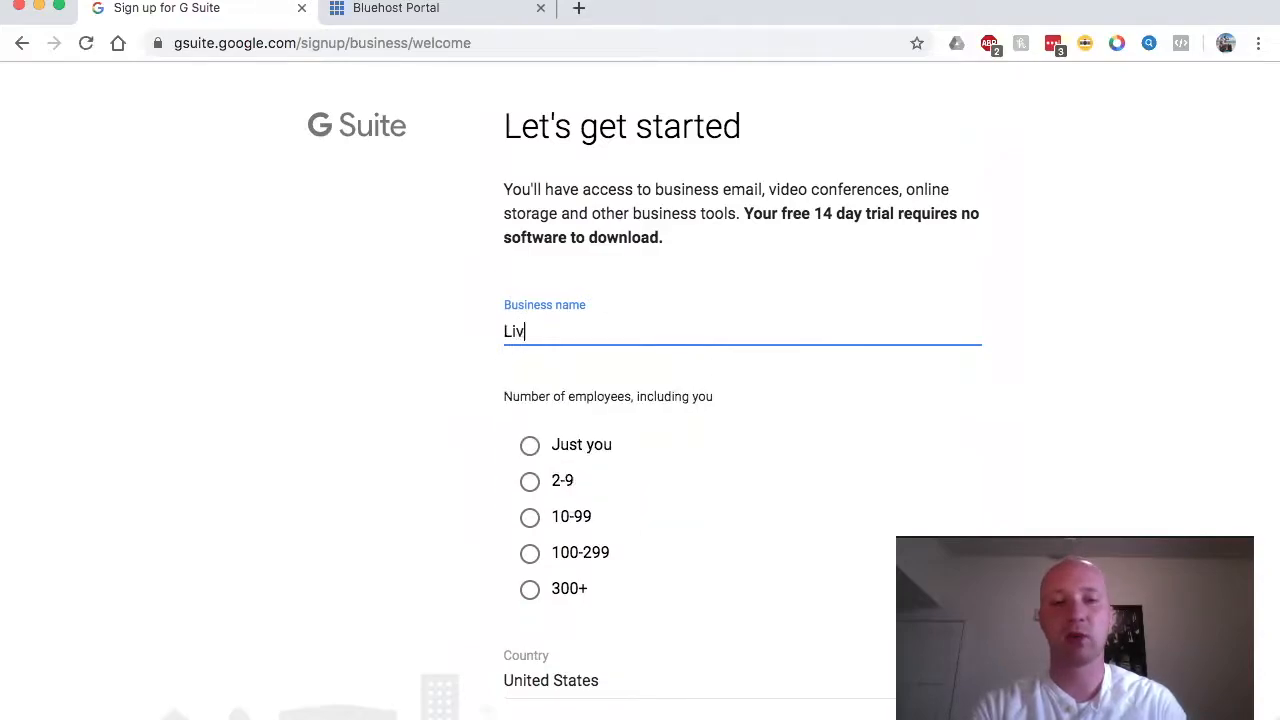
pyautogui.write('eSimp')
pyautogui.press('BackSpace')
pyautogui.press('BackSpace')
pyautogui.press('BackSpace')
pyautogui.write('Simpltfor Less')
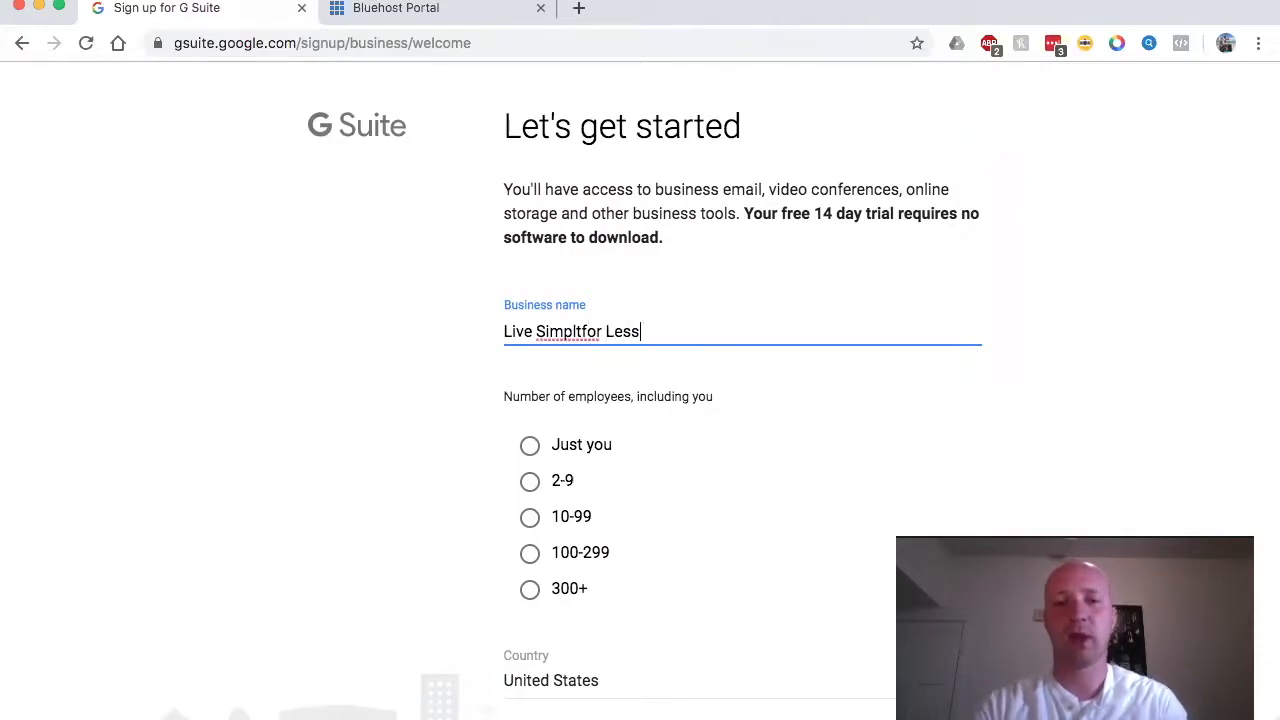
pyautogui.write('y')
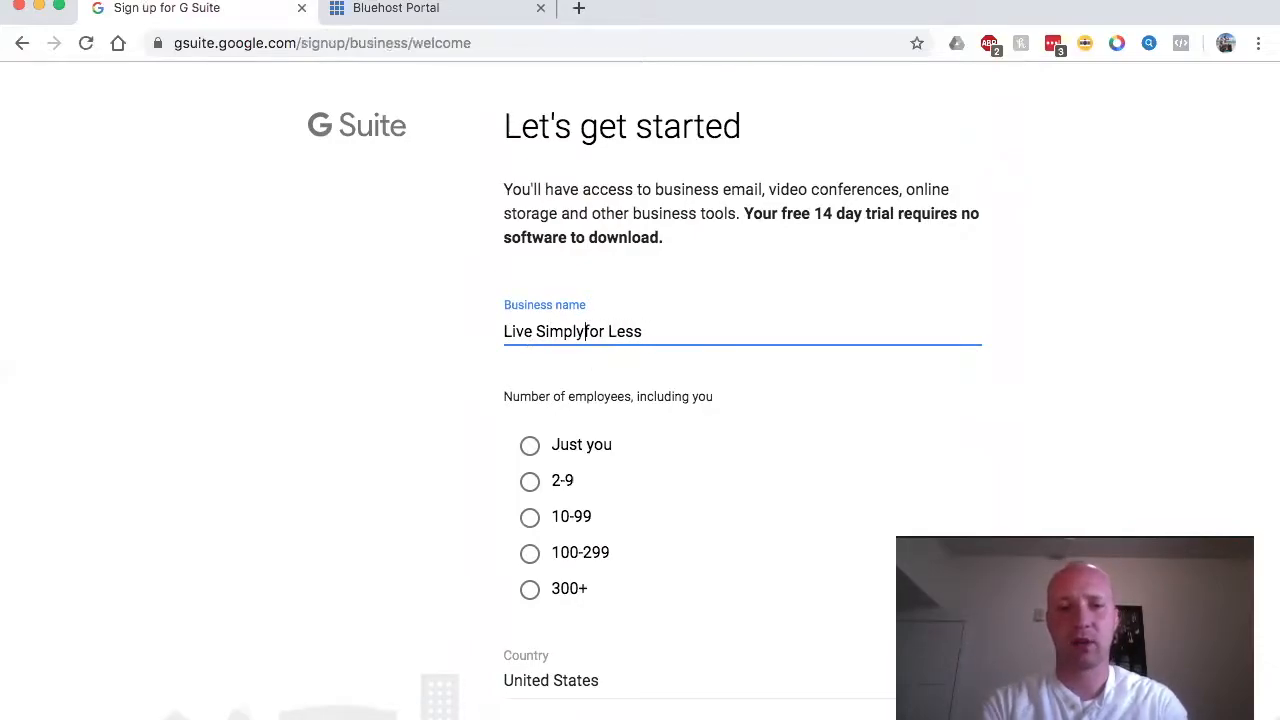
pyautogui.click(364, 385)
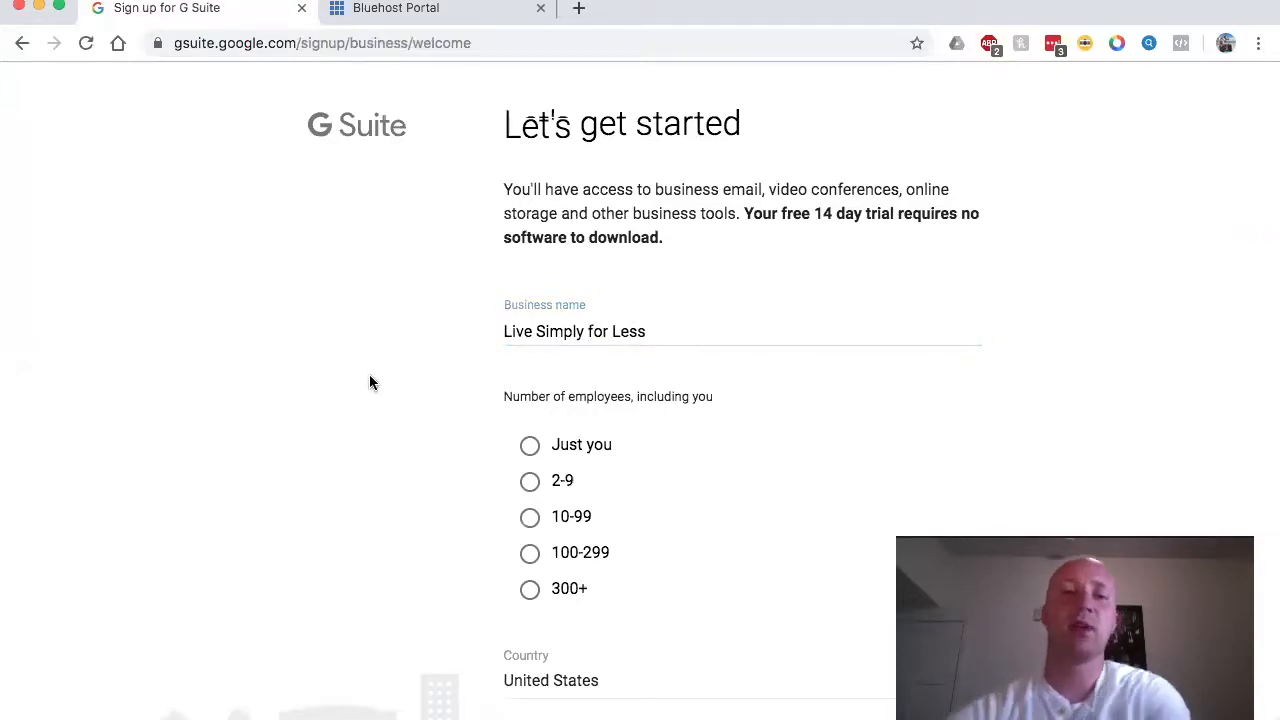
# Step: Set the employee count to 'Just you' and submit the business details
pyautogui.scroll(-1, 369, 380)
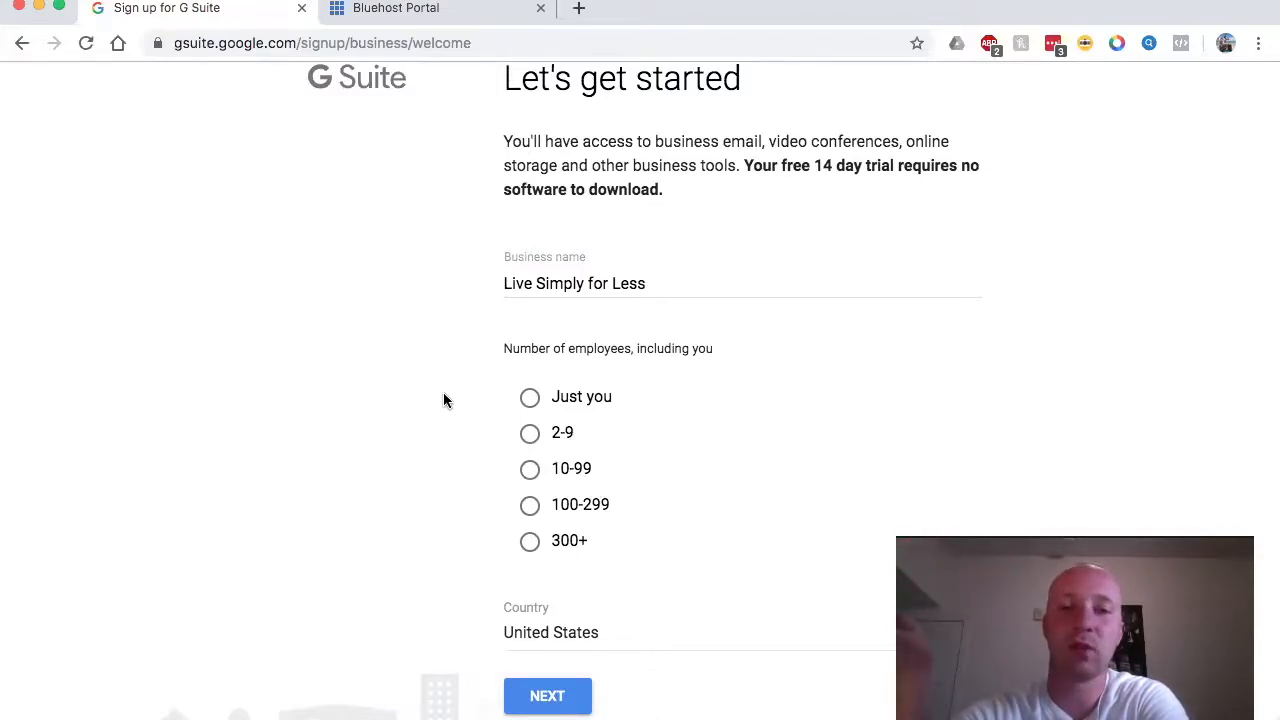
pyautogui.click(530, 398)
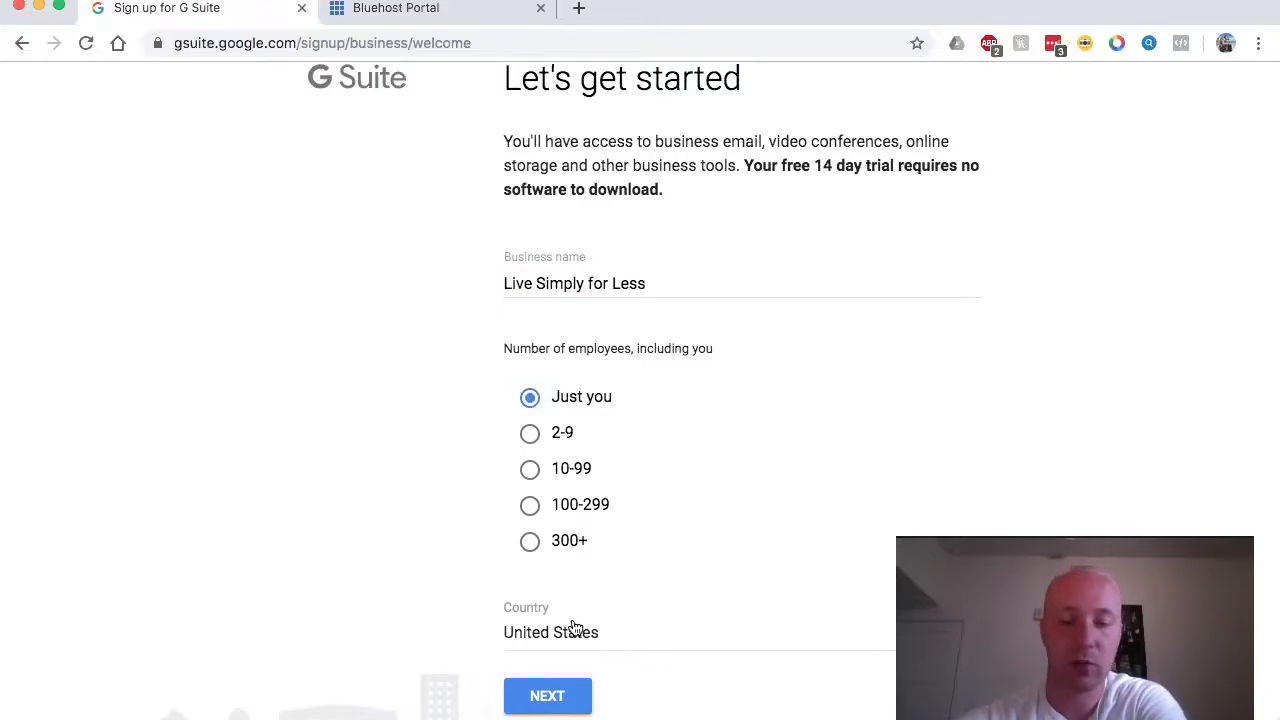
pyautogui.click(556, 695)
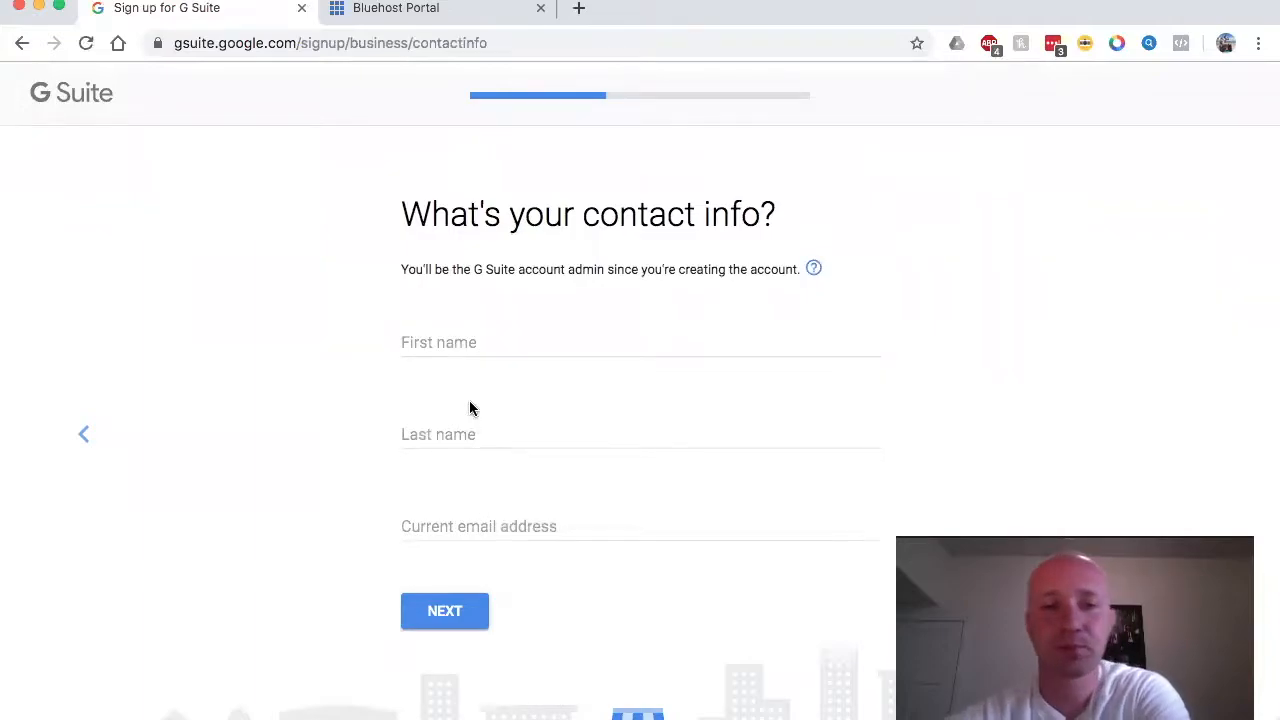
# Step: Autofill the admin's first and last name, replace the email with the saved address, and submit
pyautogui.click(466, 337)
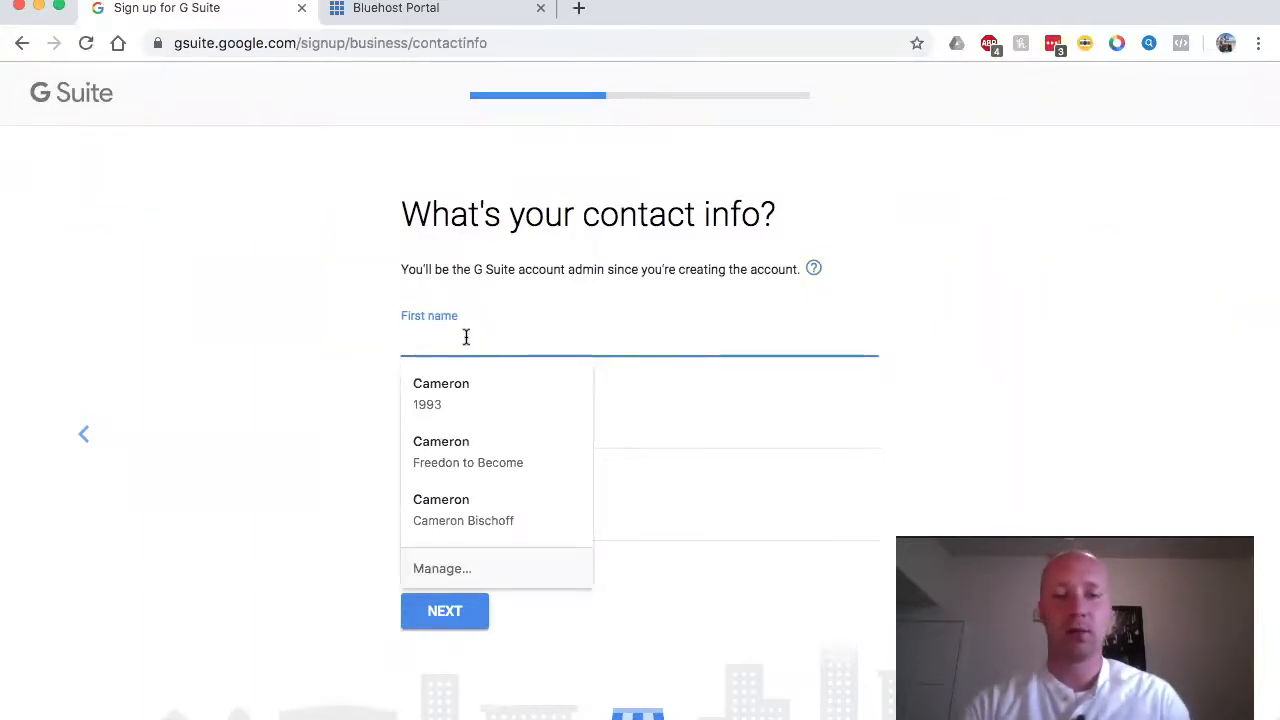
pyautogui.click(453, 390)
pyautogui.click(580, 528)
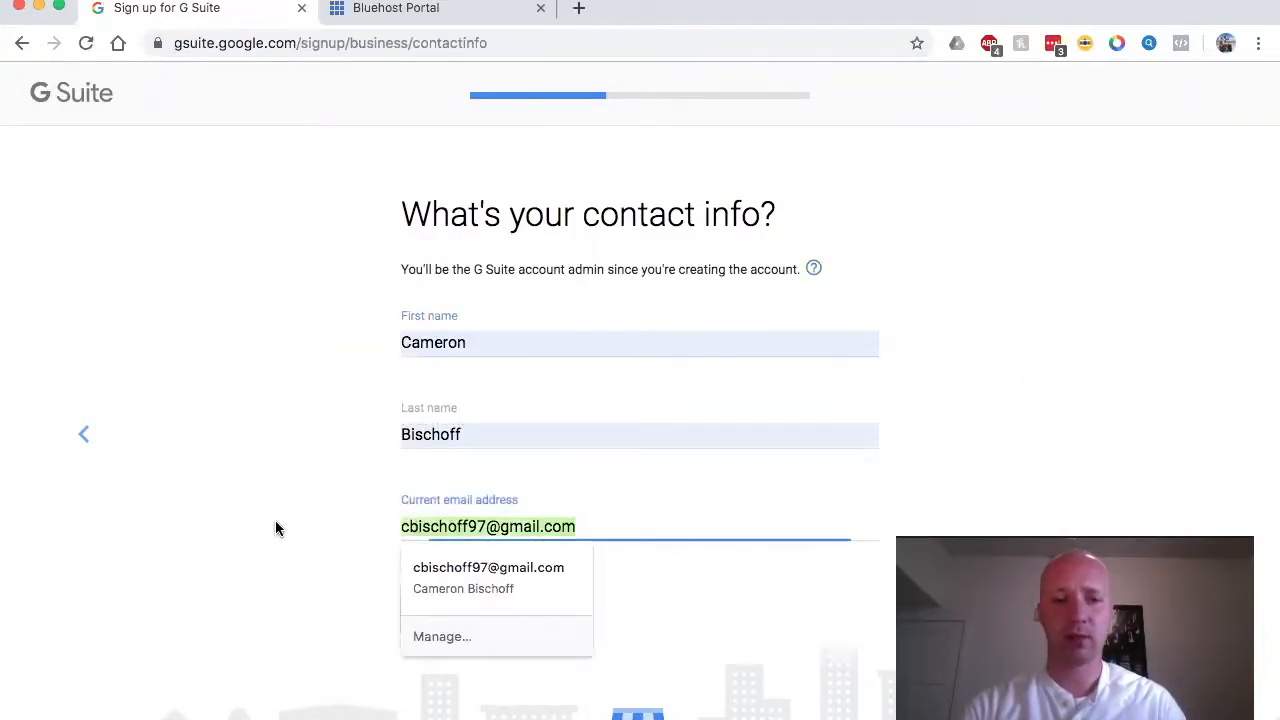
pyautogui.press('super+a')
pyautogui.press('BackSpace')
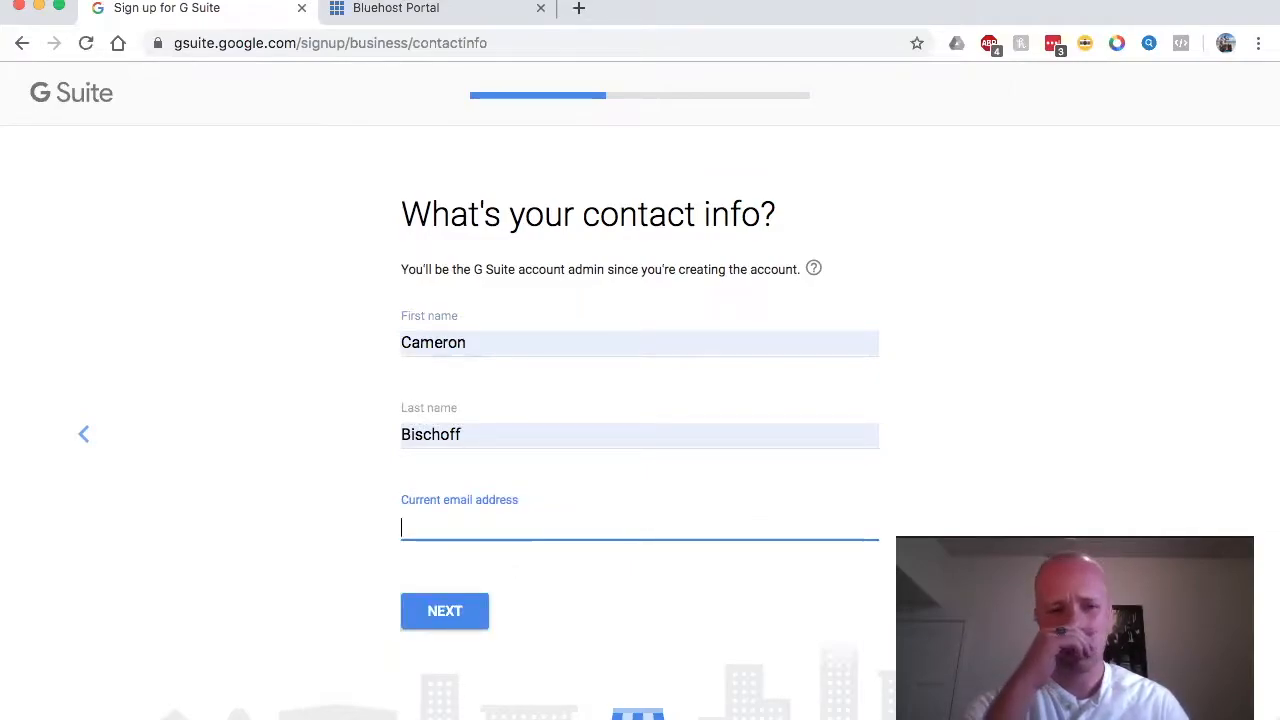
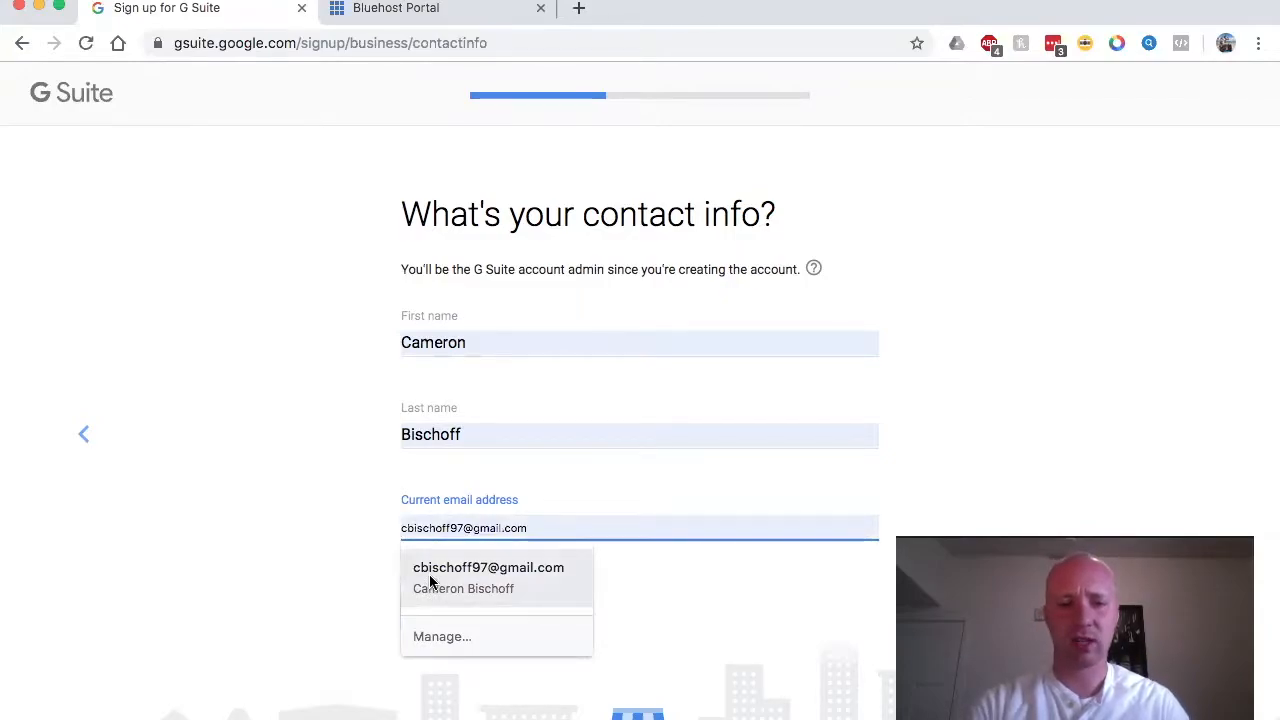
pyautogui.click(430, 583)
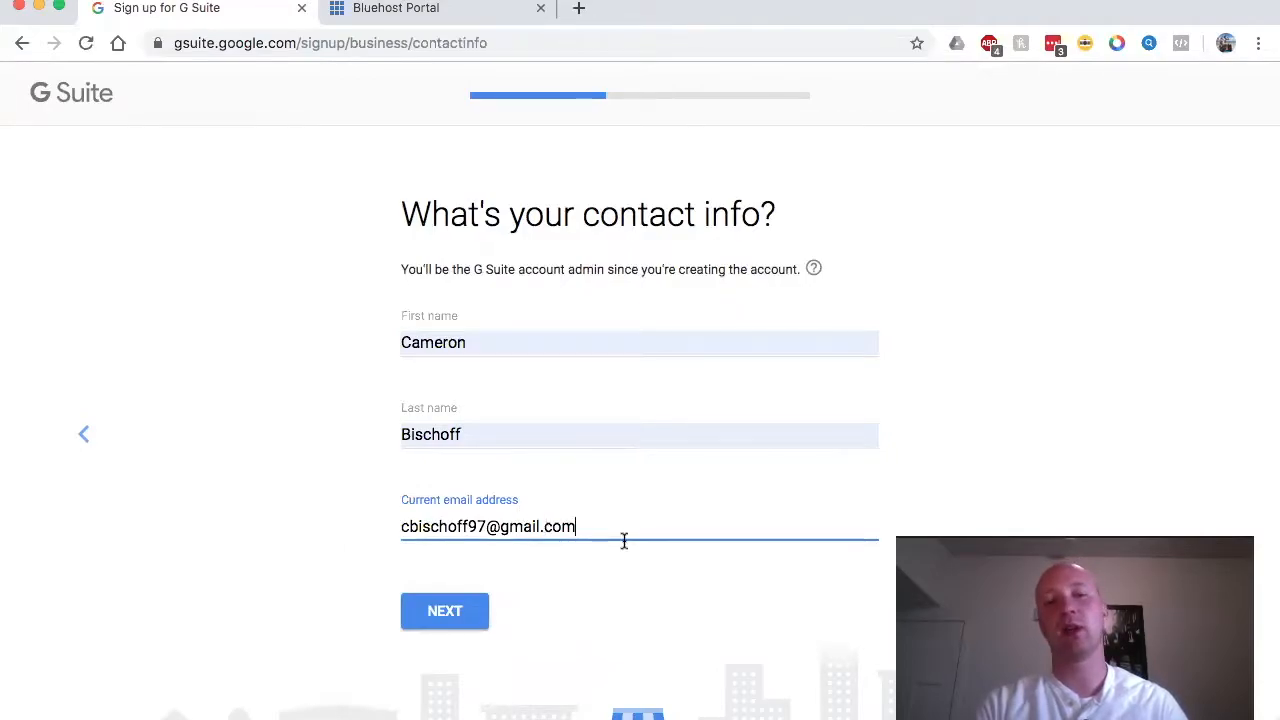
pyautogui.click(441, 611)
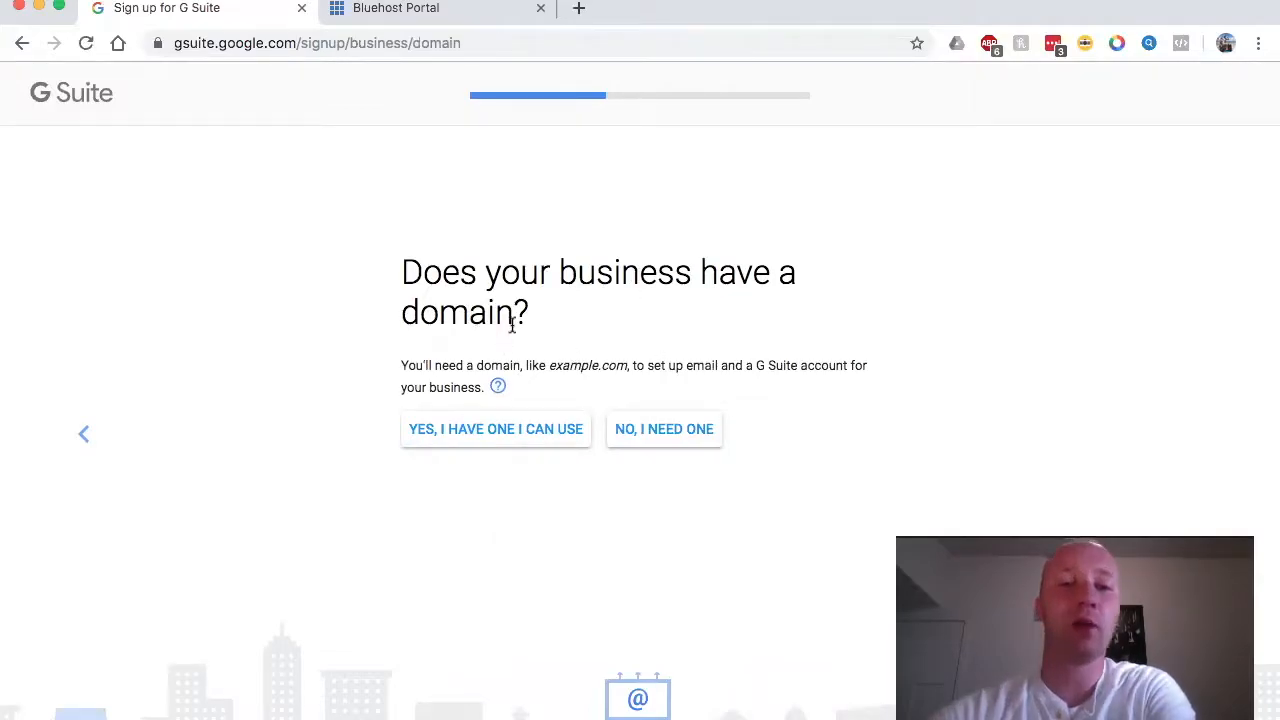
# Step: Answer that the business has a domain, enter livesimplyforless.com, and confirm using it
pyautogui.click(495, 437)
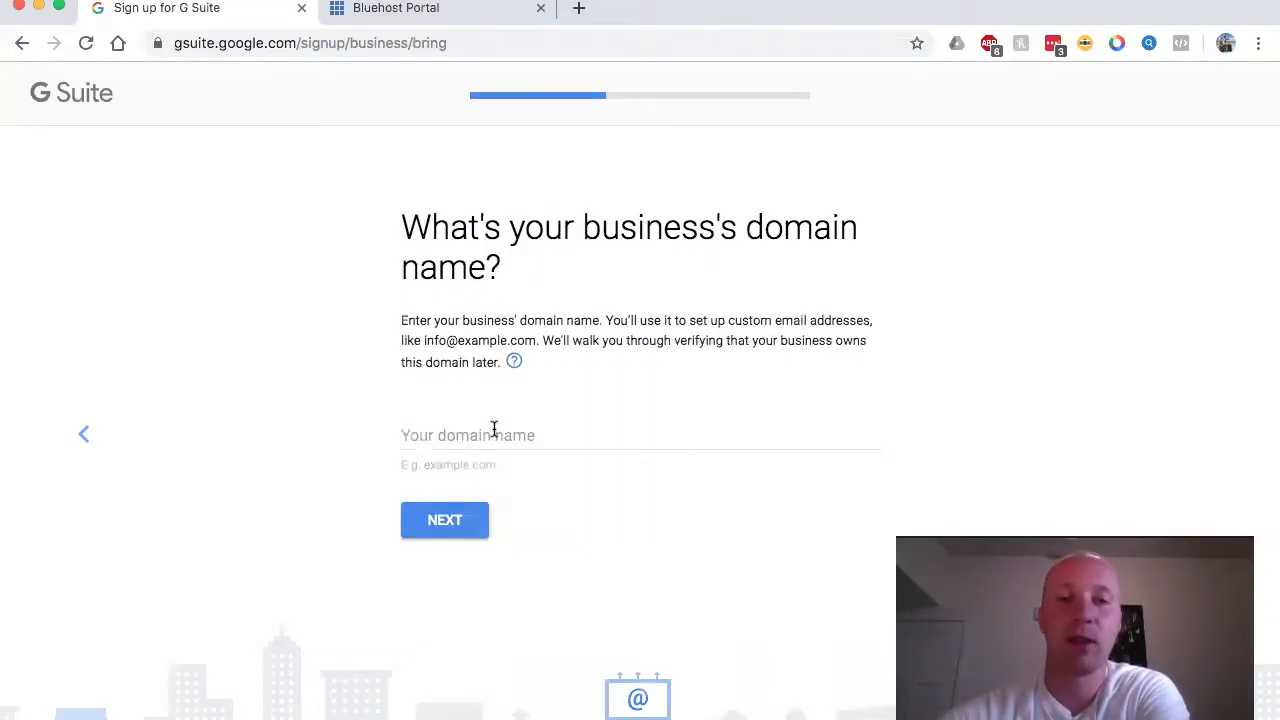
pyautogui.click(494, 429)
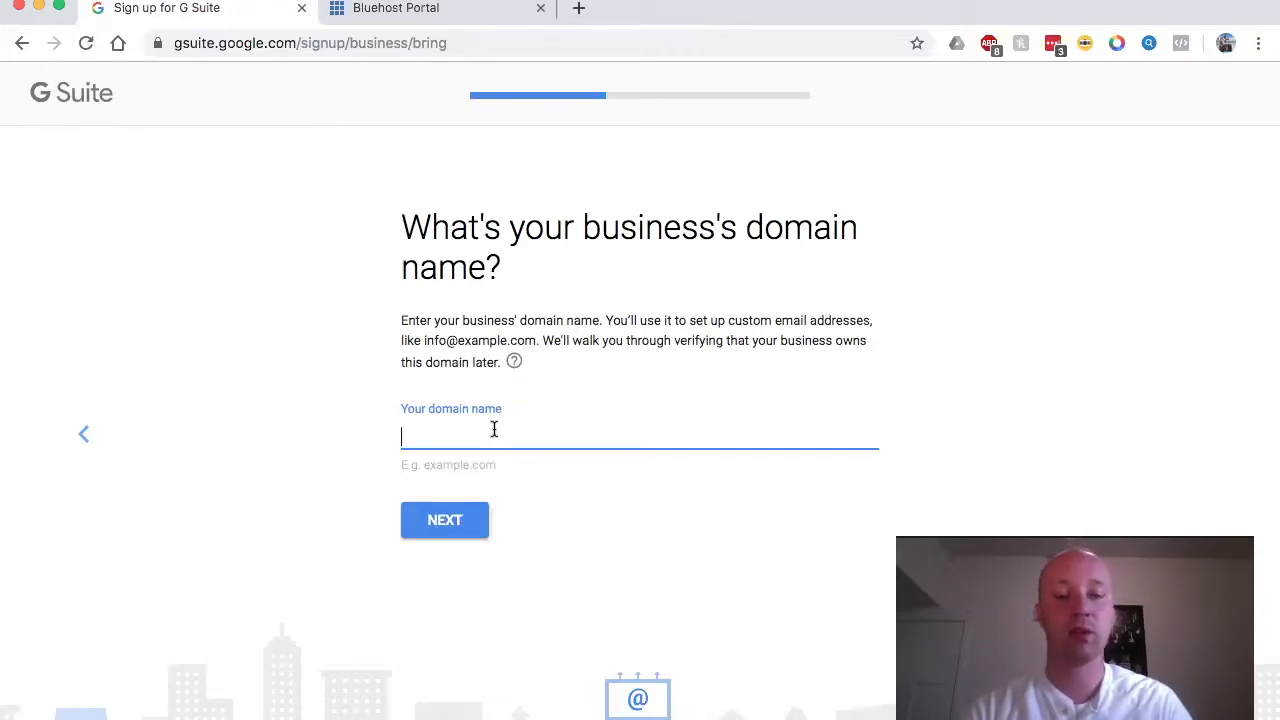
pyautogui.write('livesimplyforless.com')
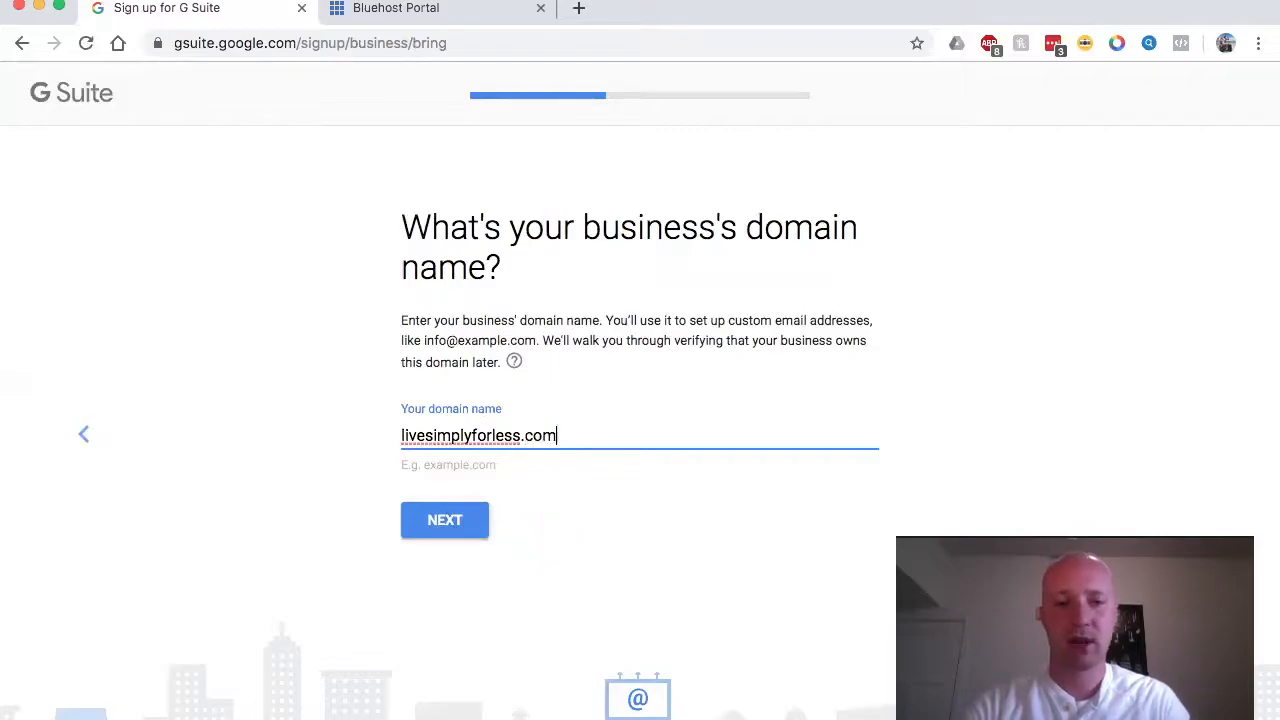
pyautogui.click(447, 519)
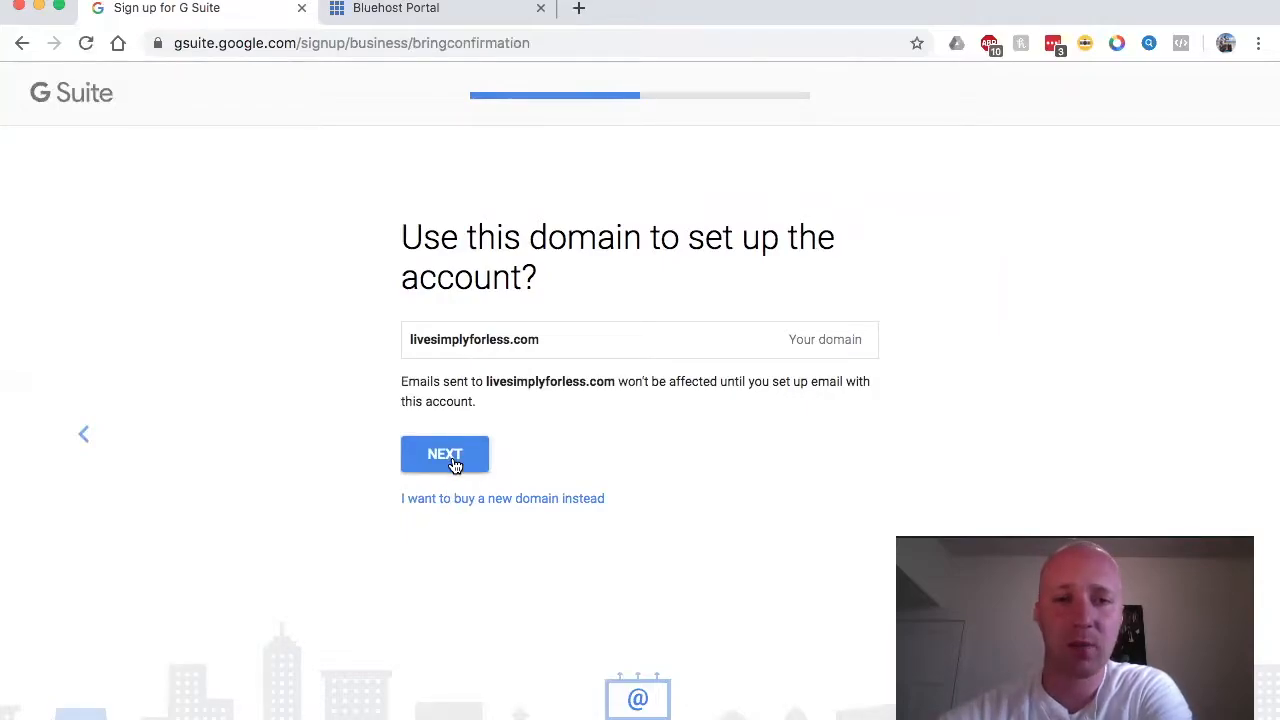
pyautogui.click(453, 463)
pyautogui.scroll(-1, 490, 425)
pyautogui.scroll(1, 497, 423)
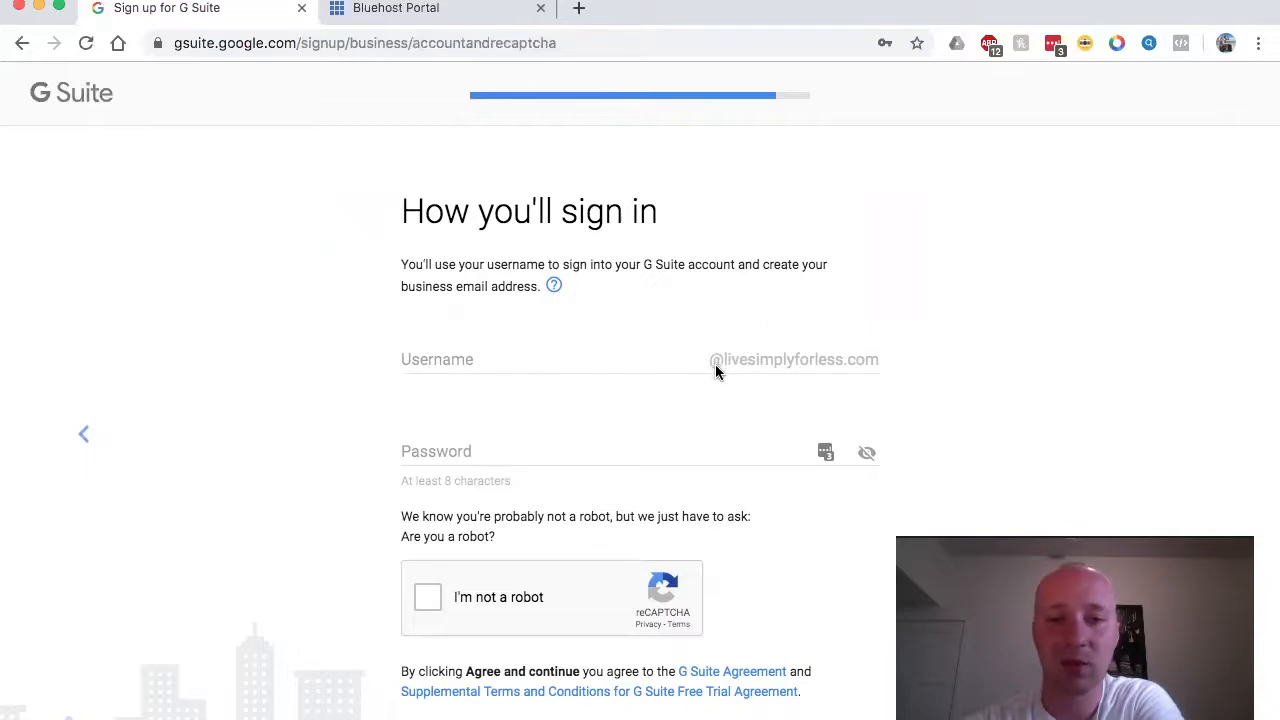
# Step: Enter the admin username and account password for the domain
pyautogui.click(657, 362)
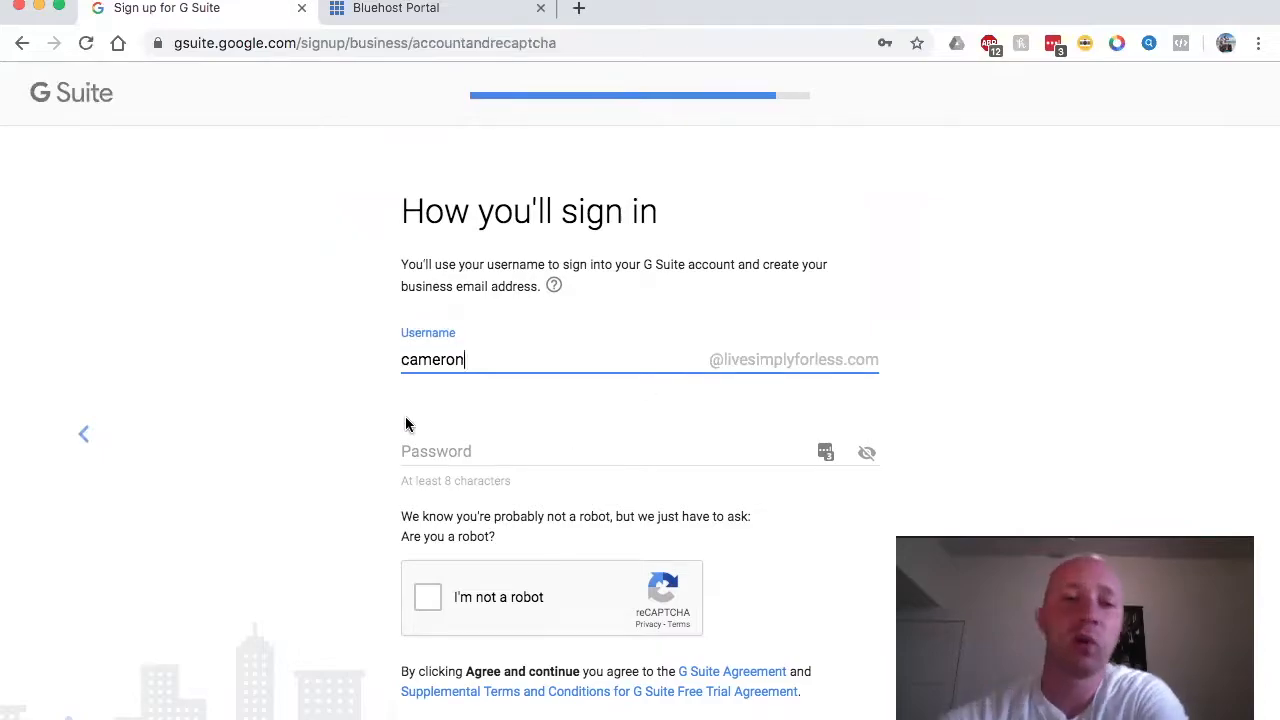
pyautogui.click(303, 386)
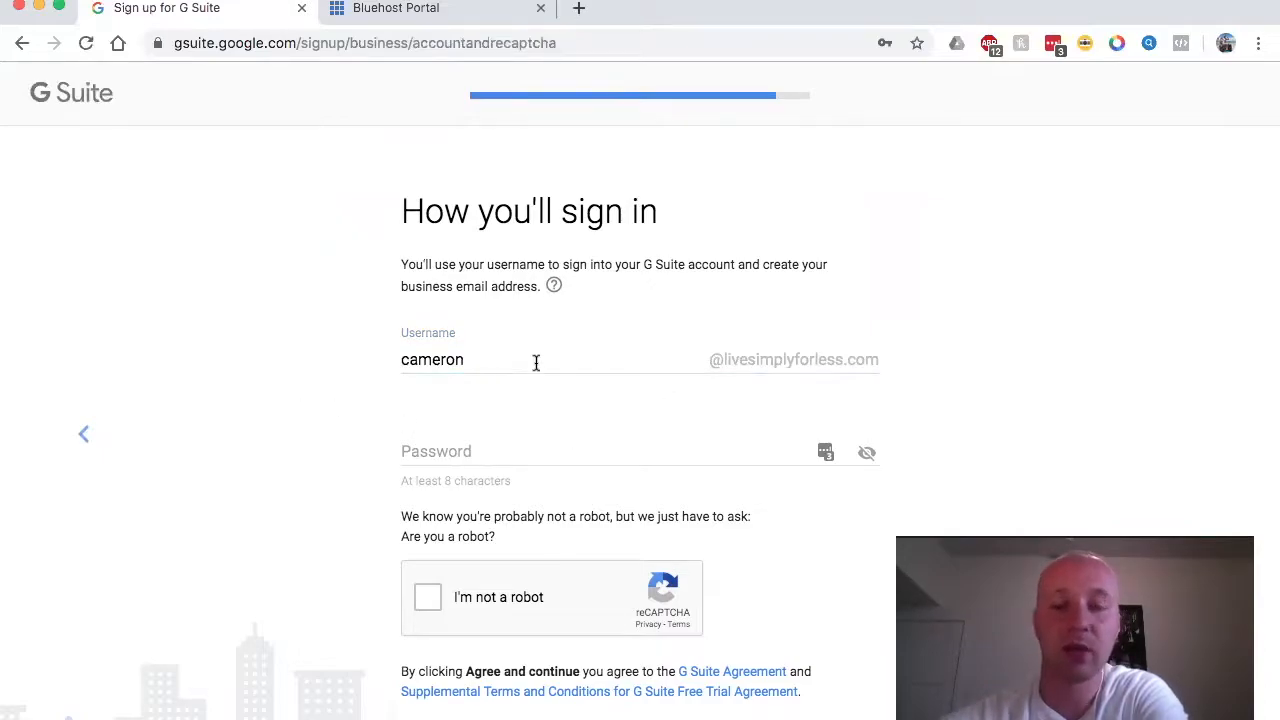
pyautogui.click(455, 447)
pyautogui.write('••')
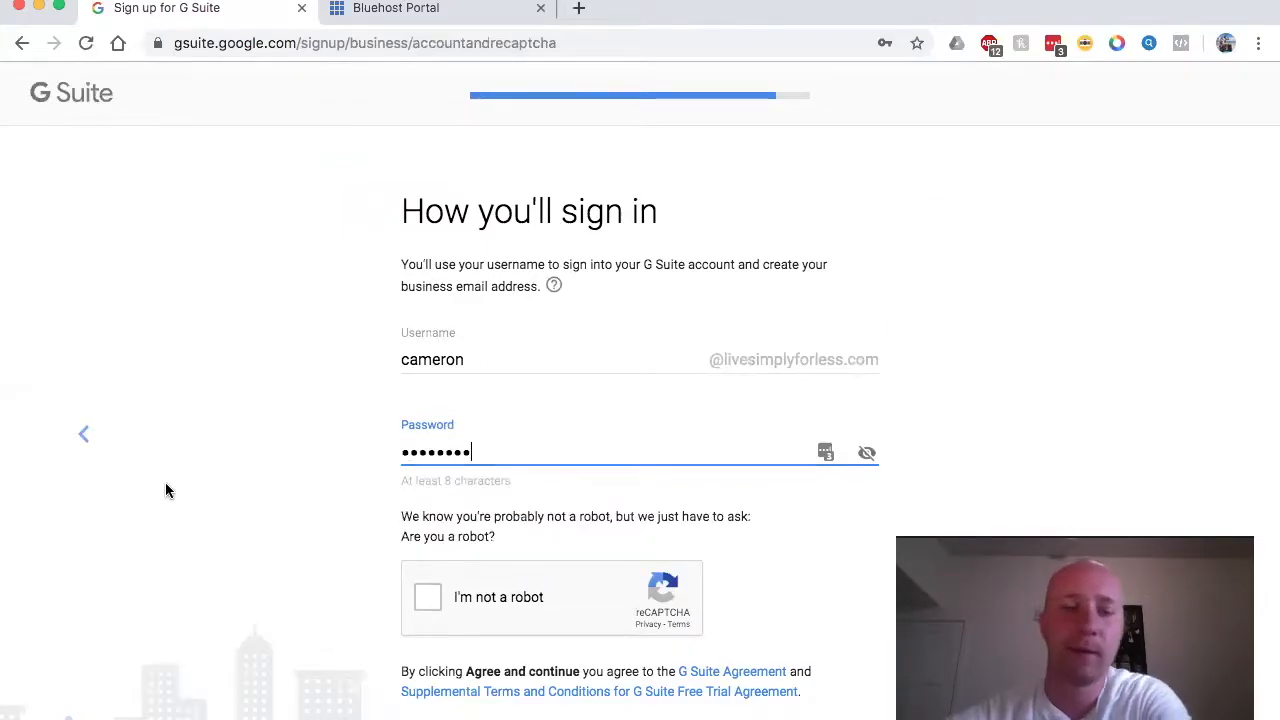
# Step: Pass the robot check, agree to the terms, and decline saving the login in LastPass
pyautogui.scroll(-2, 166, 491)
pyautogui.click(425, 548)
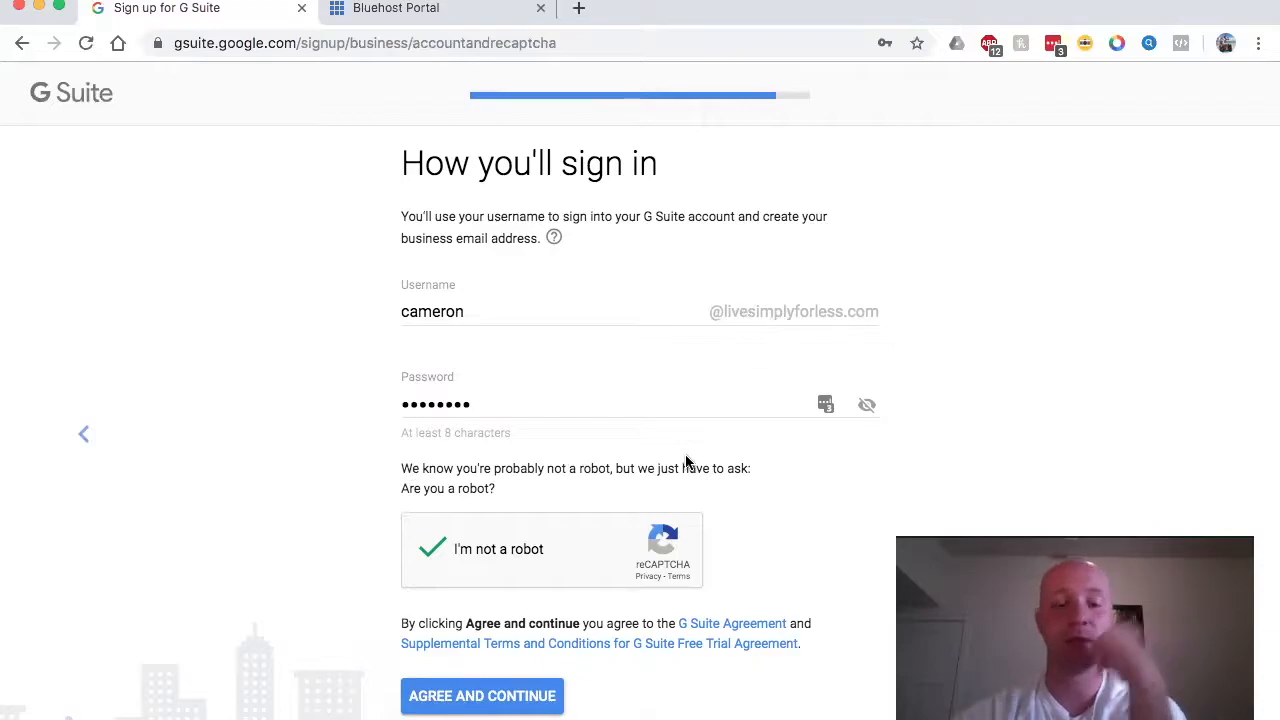
pyautogui.click(467, 700)
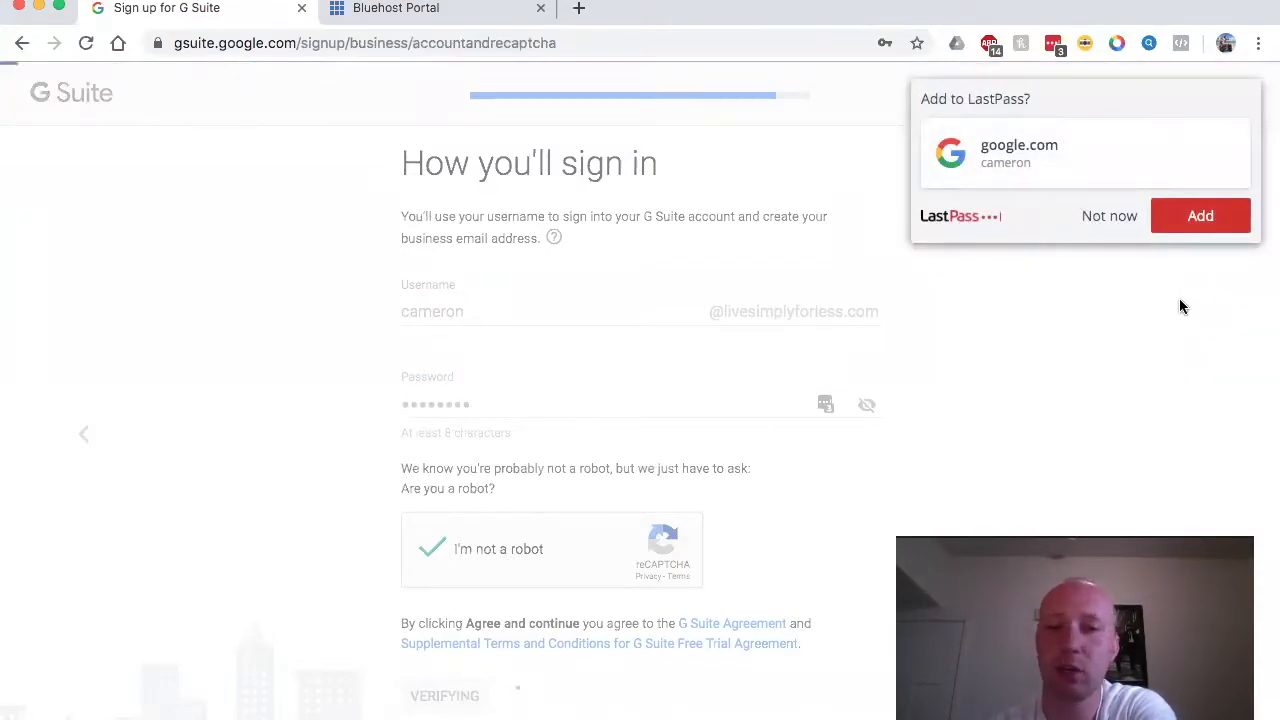
pyautogui.click(1109, 216)
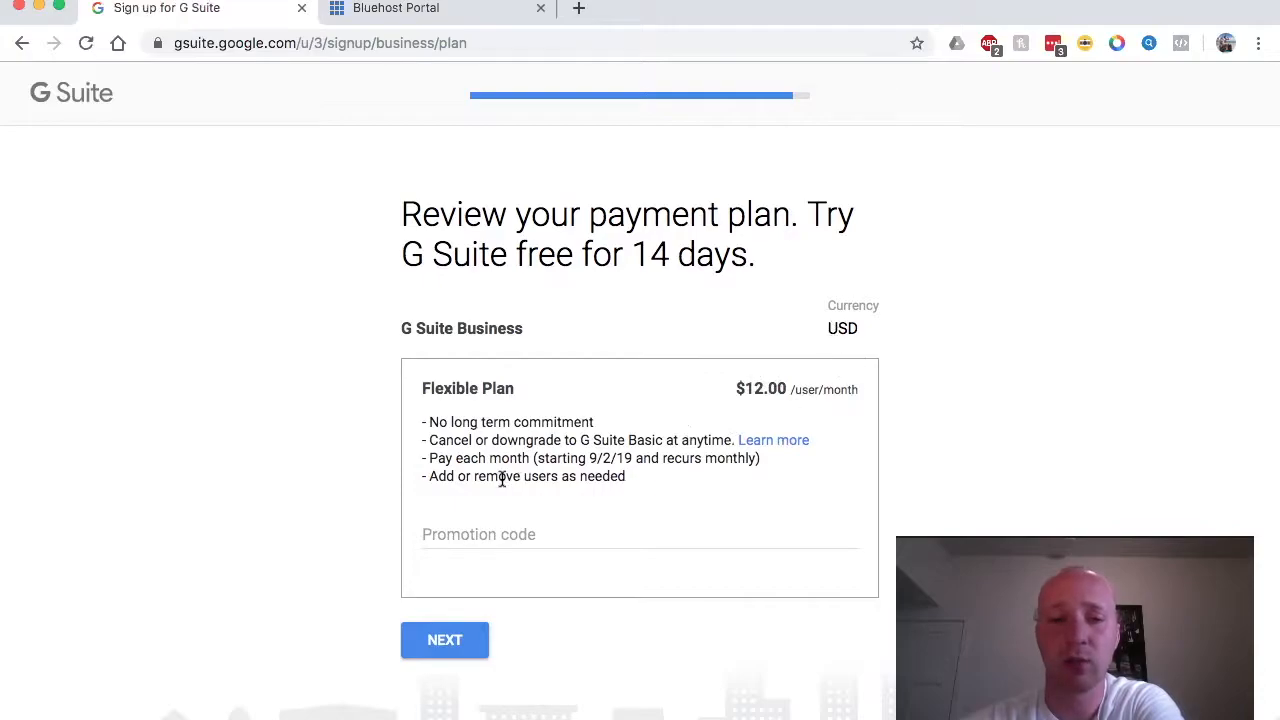
# Step: Leave the promotion code empty and accept the $12.00 per user Flexible Plan
pyautogui.click(474, 531)
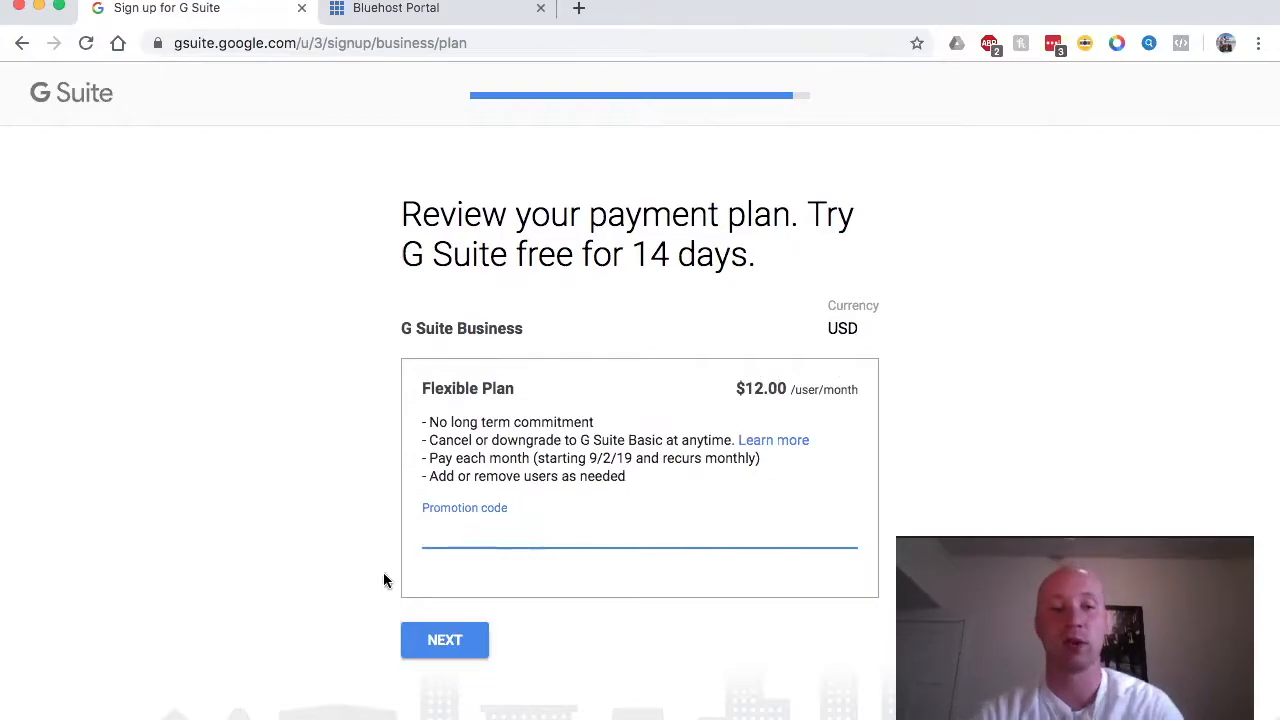
pyautogui.click(440, 640)
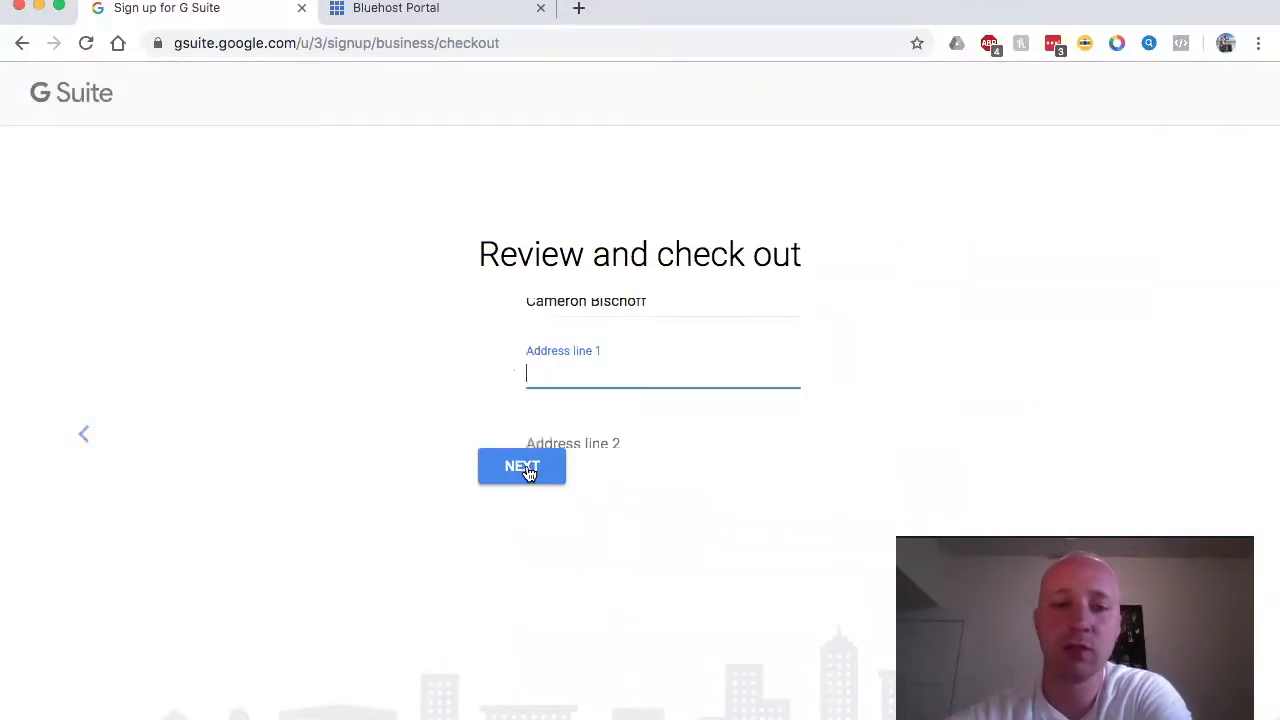
# Step: Fill the billing address from the suggestion matching the typed street number and submit checkout
pyautogui.scroll(-3, 532, 467)
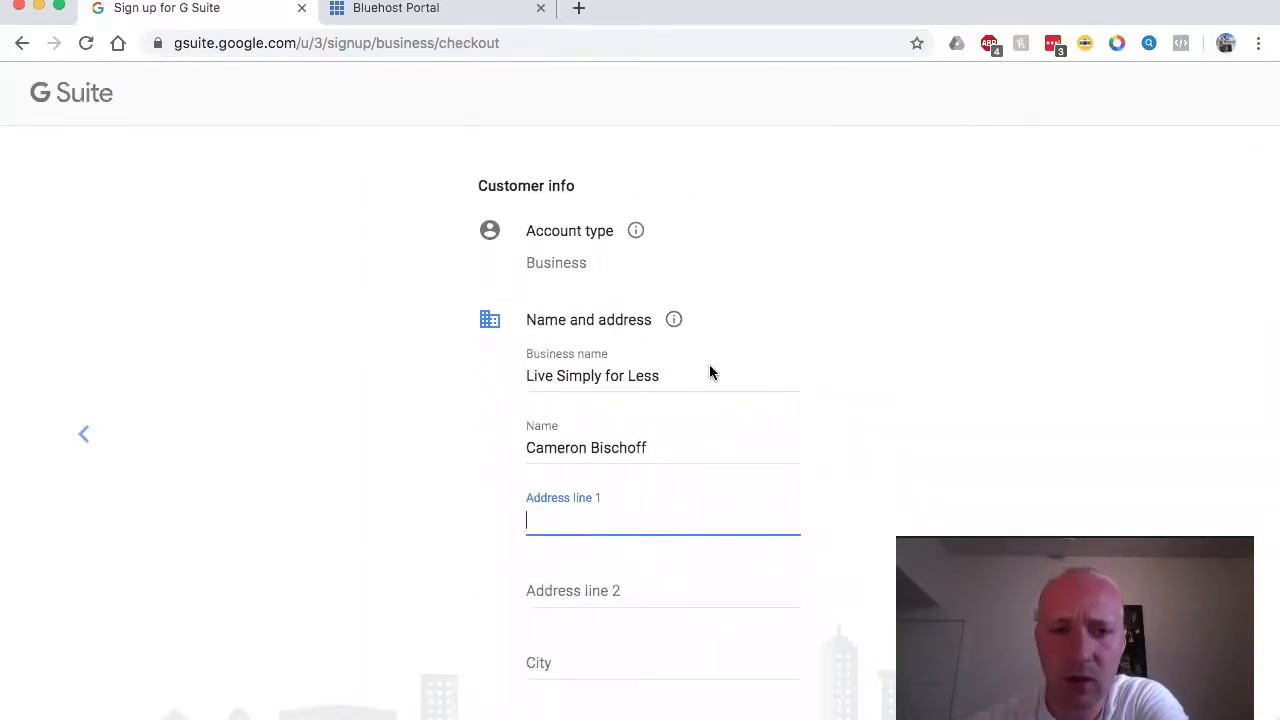
pyautogui.scroll(-2, 709, 366)
pyautogui.scroll(-2, 710, 367)
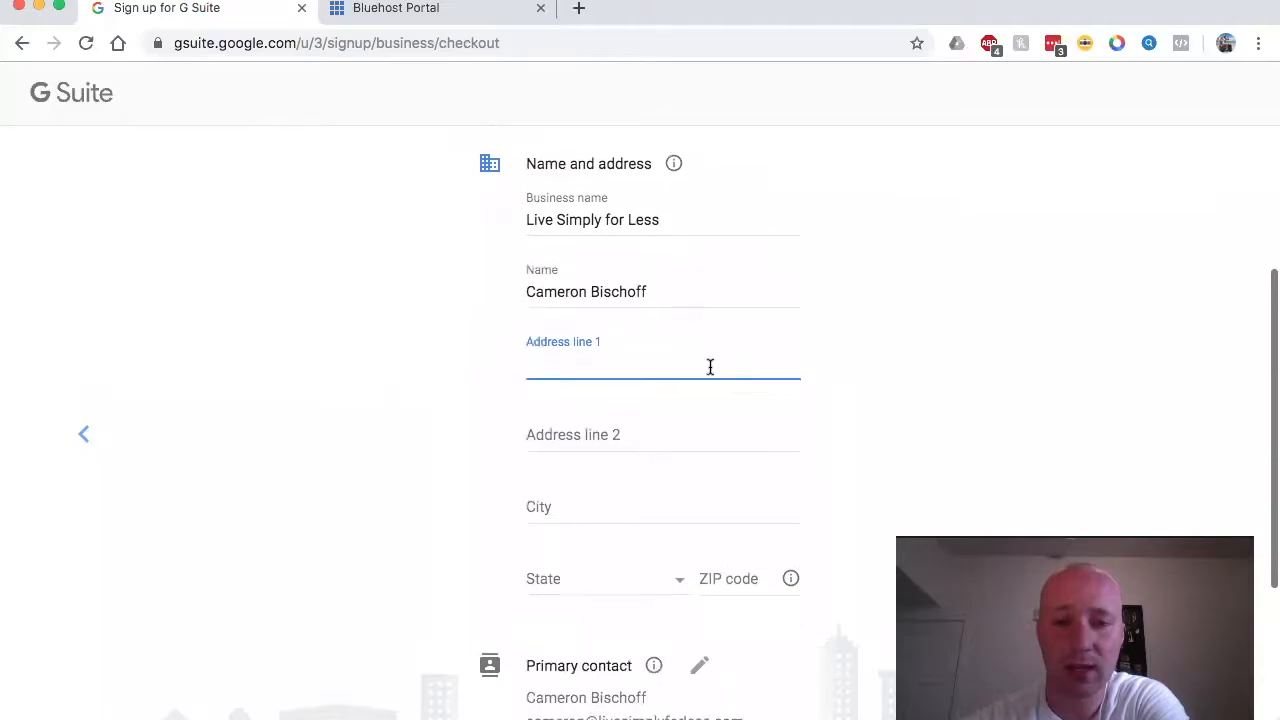
pyautogui.scroll(-2, 710, 367)
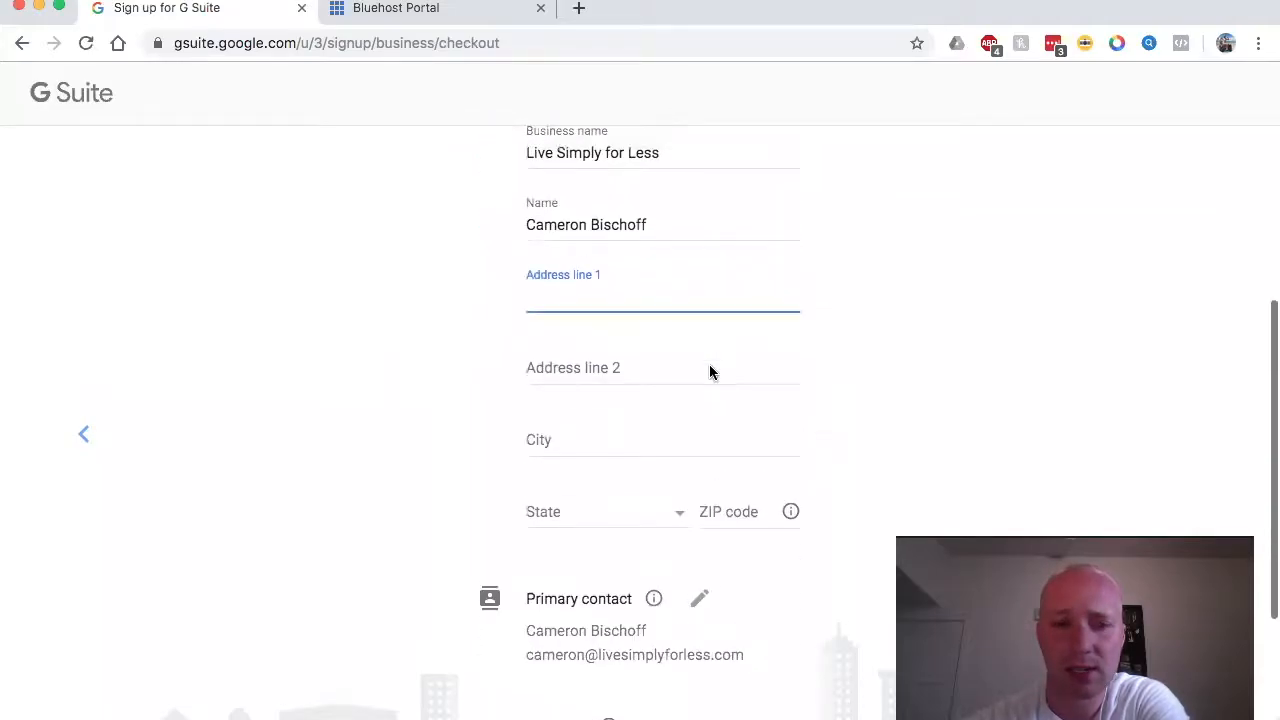
pyautogui.scroll(1, 710, 368)
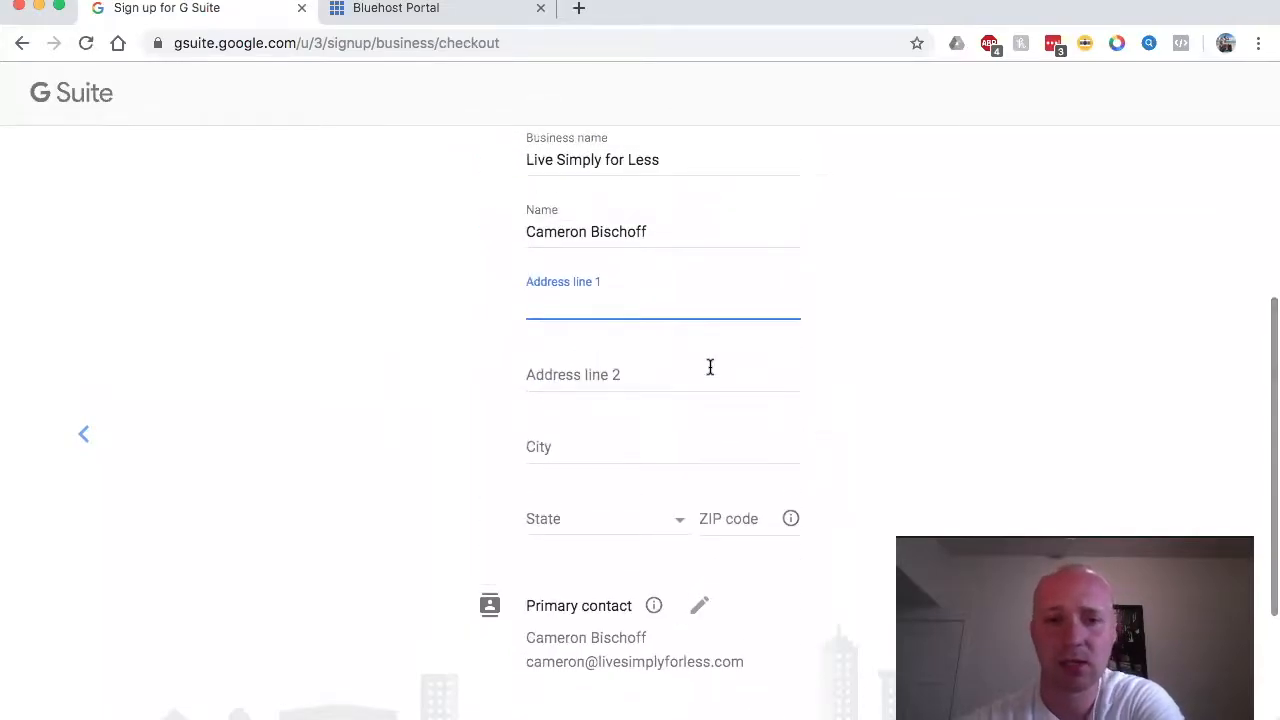
pyautogui.scroll(-5, 709, 372)
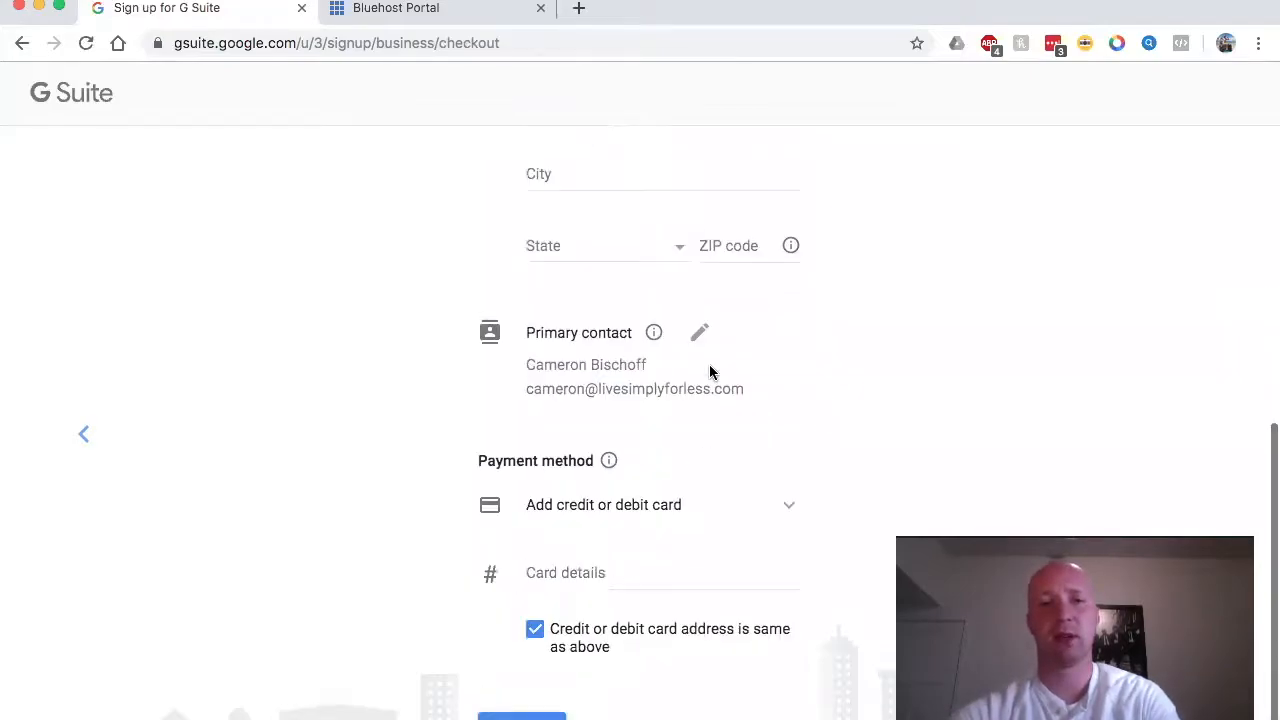
pyautogui.write('535')
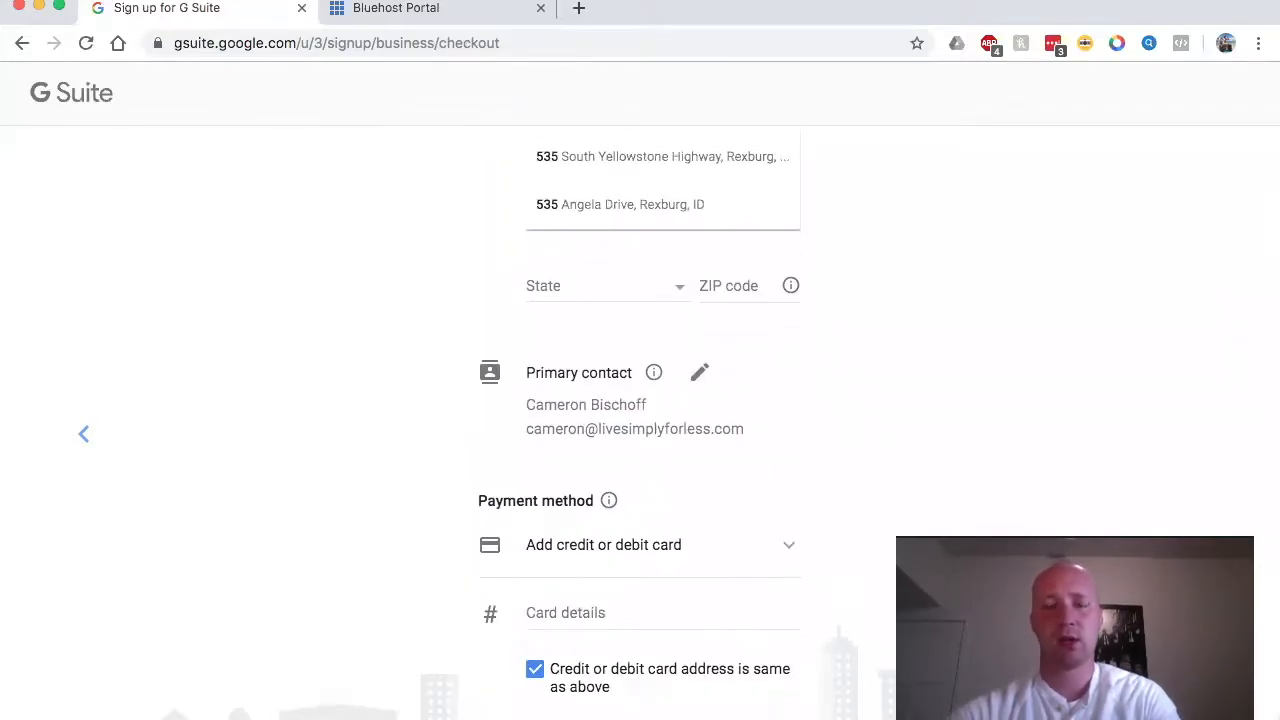
pyautogui.click(669, 240)
pyautogui.scroll(-4, 669, 243)
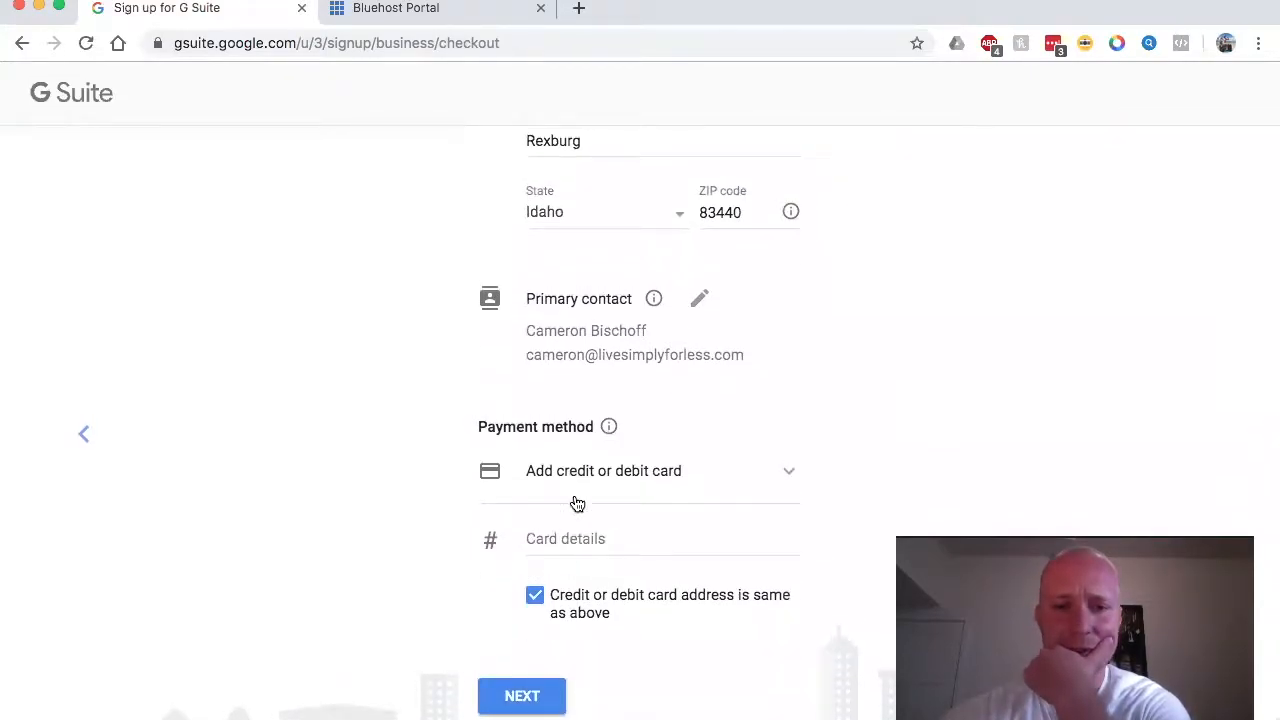
pyautogui.click(521, 695)
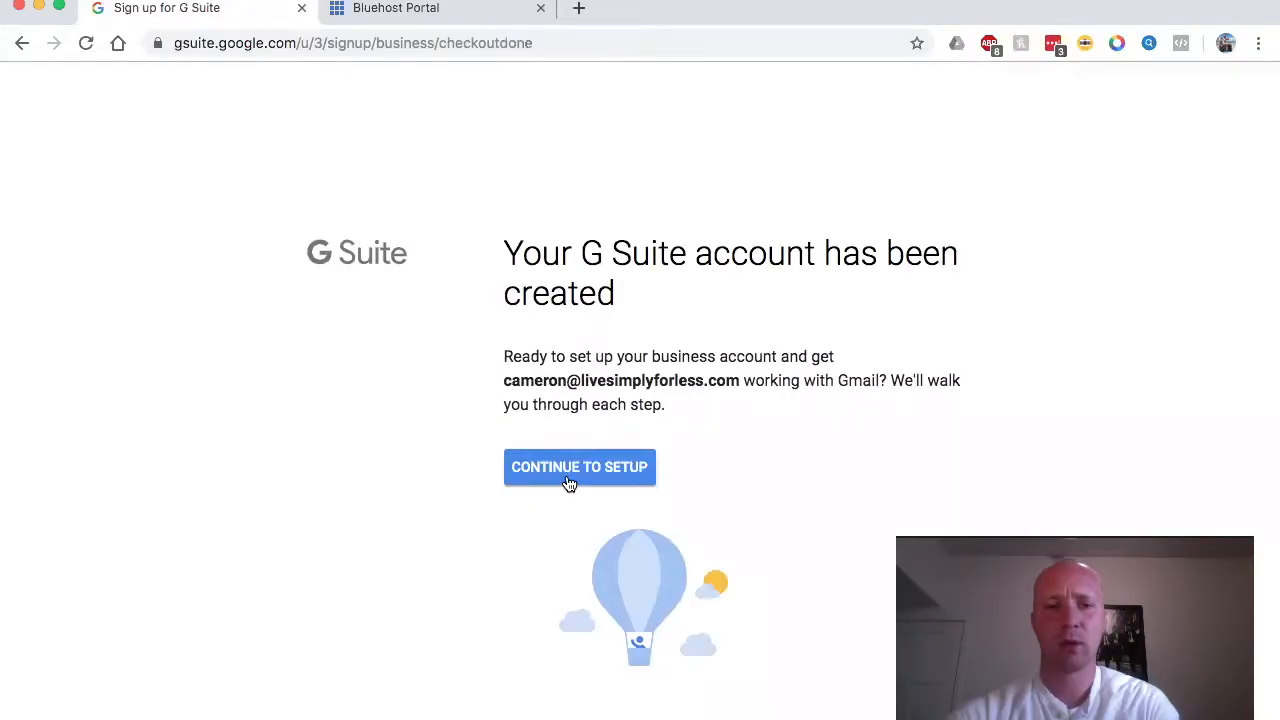
# Step: Continue to setup and finish Add people with only the admin user listed
pyautogui.click(568, 484)
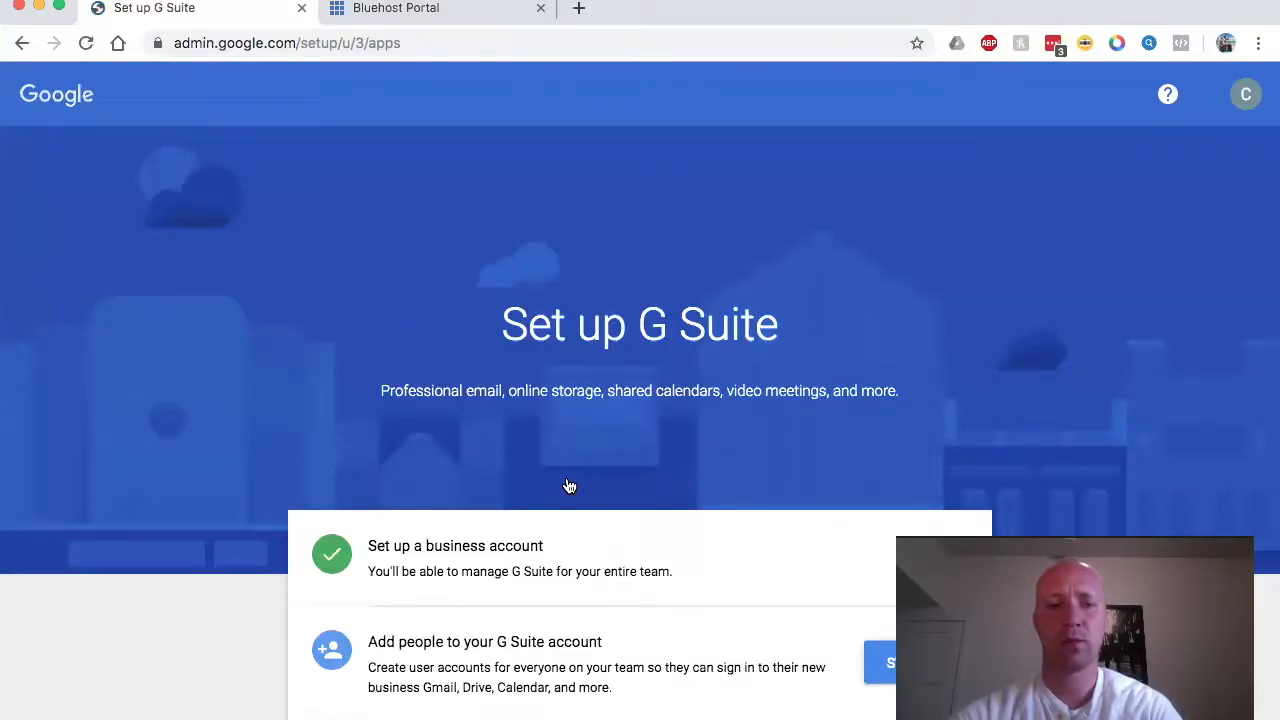
pyautogui.scroll(-2, 568, 486)
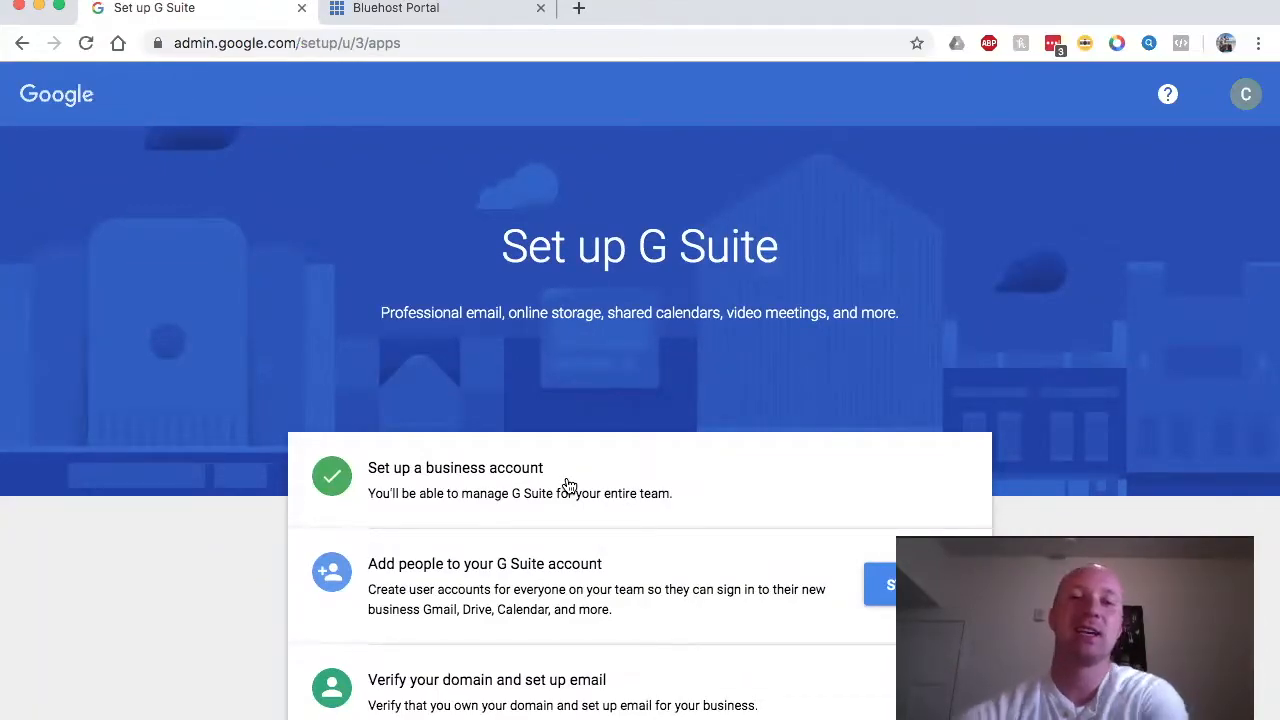
pyautogui.scroll(-1, 568, 486)
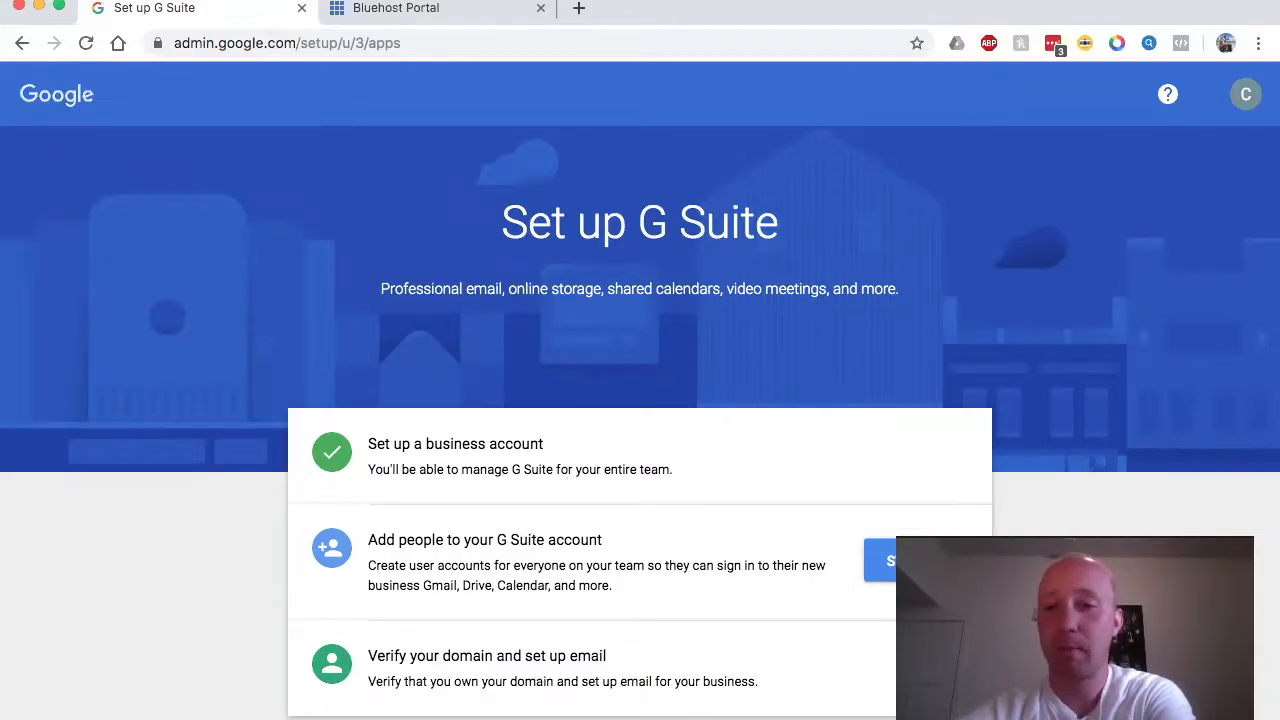
pyautogui.click(880, 561)
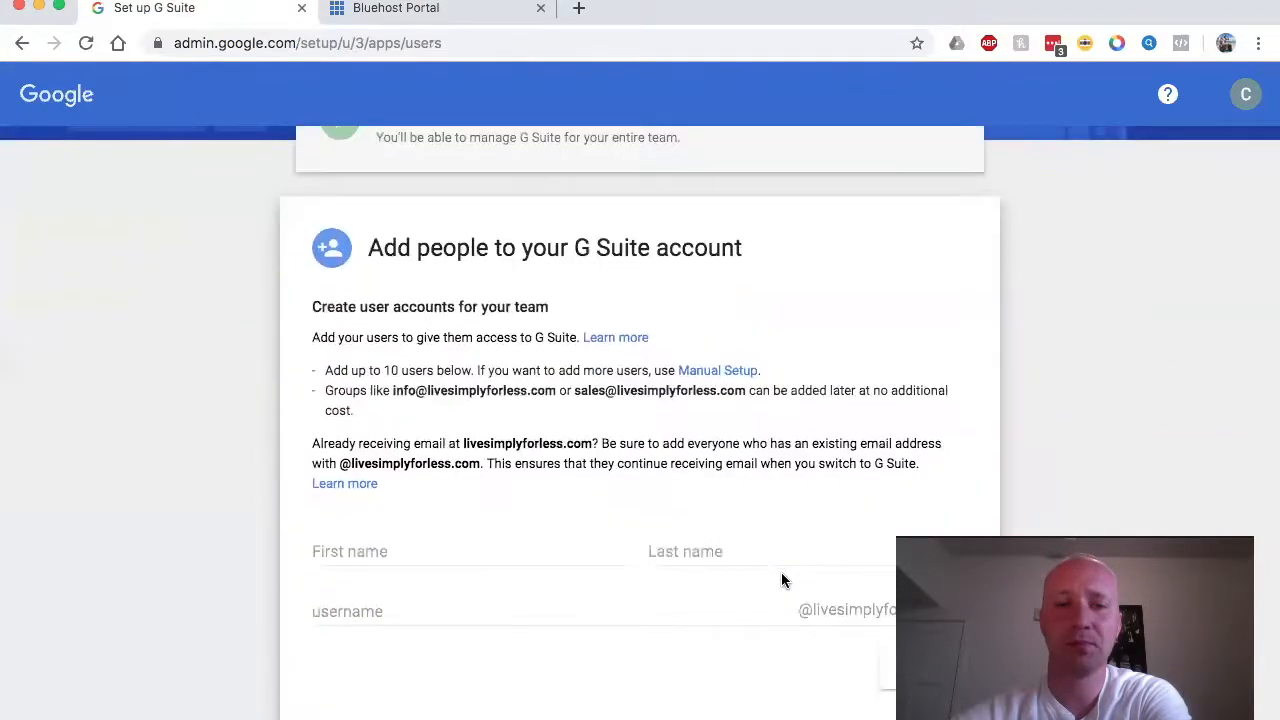
pyautogui.scroll(2, 828, 557)
pyautogui.scroll(-1, 826, 552)
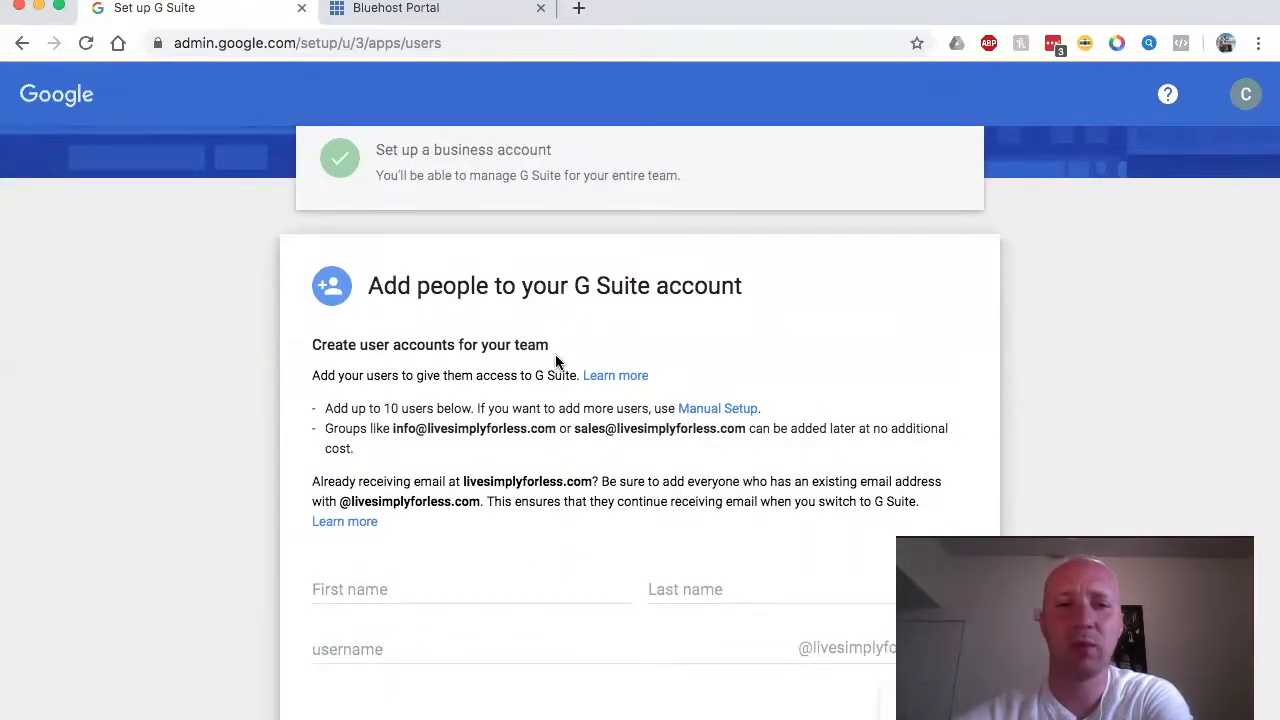
pyautogui.scroll(-2, 555, 354)
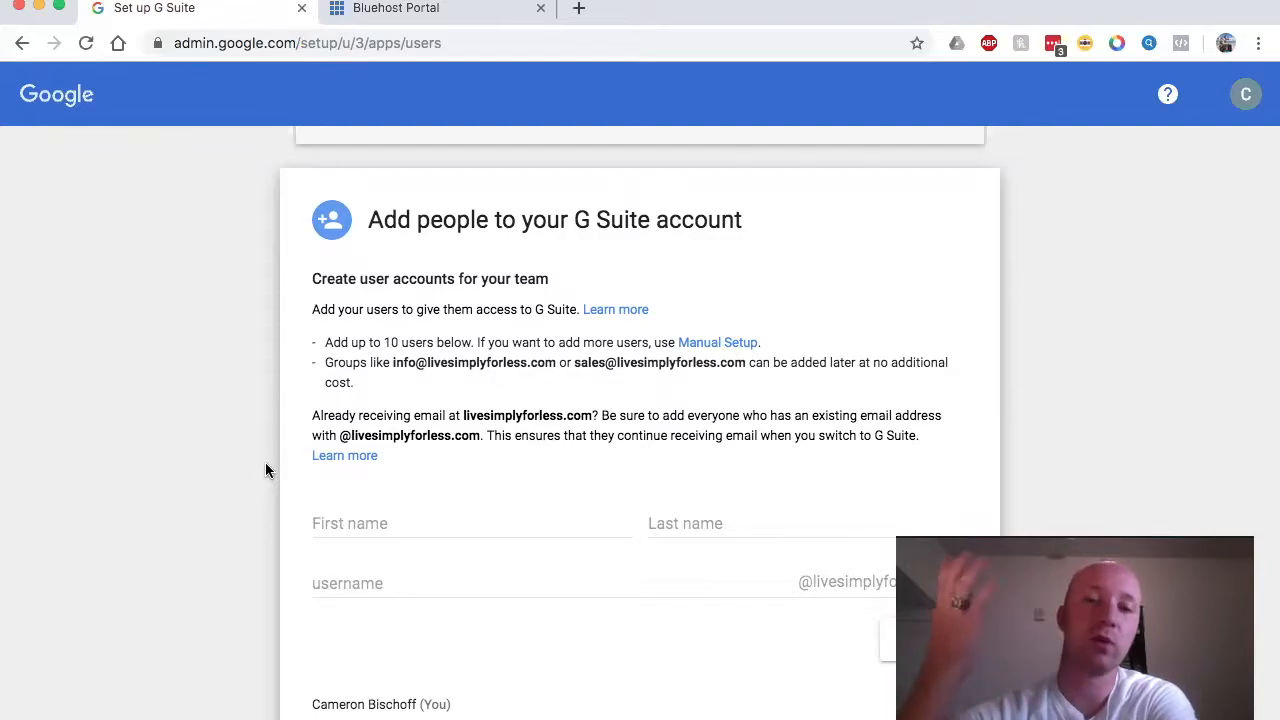
pyautogui.scroll(-2, 266, 464)
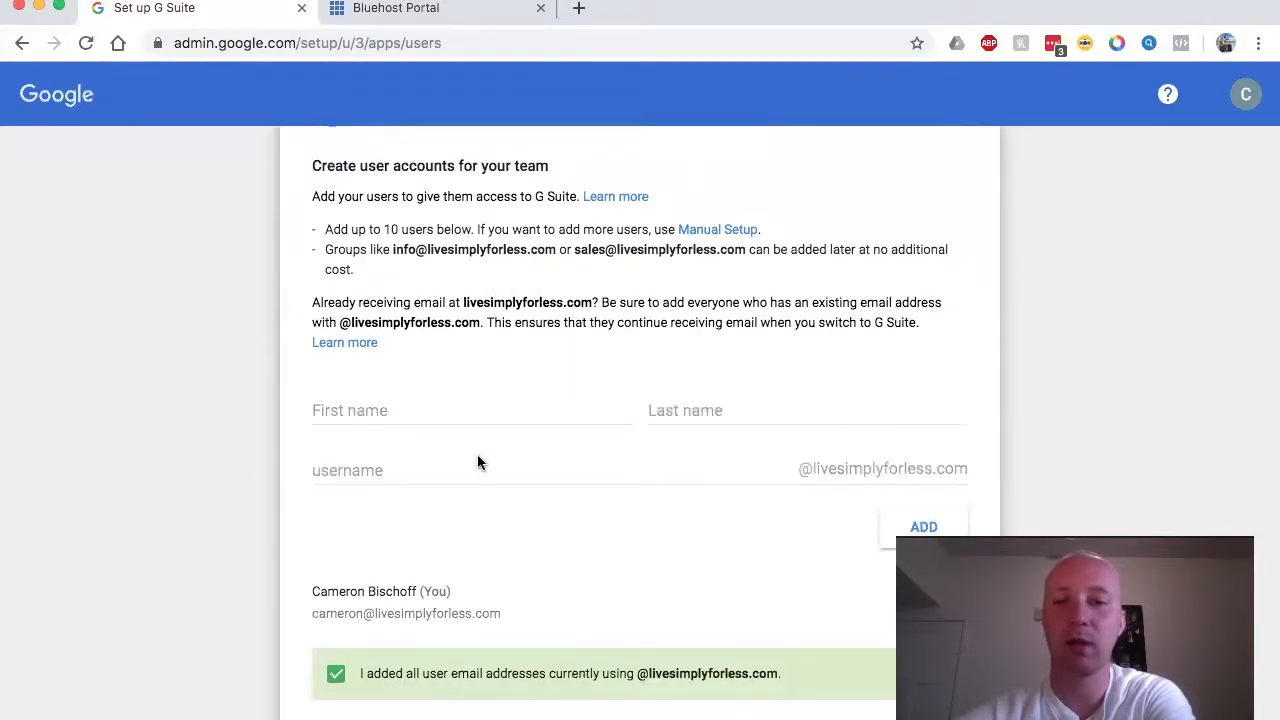
pyautogui.scroll(-1, 477, 460)
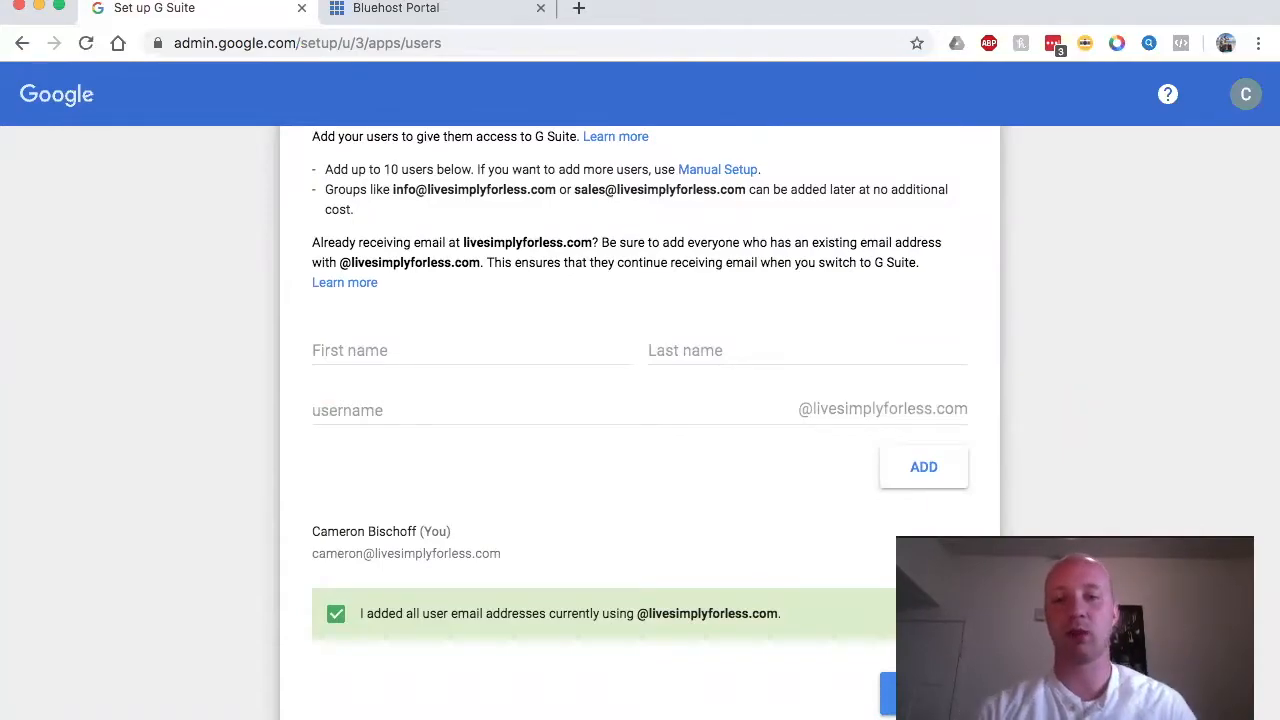
pyautogui.click(924, 694)
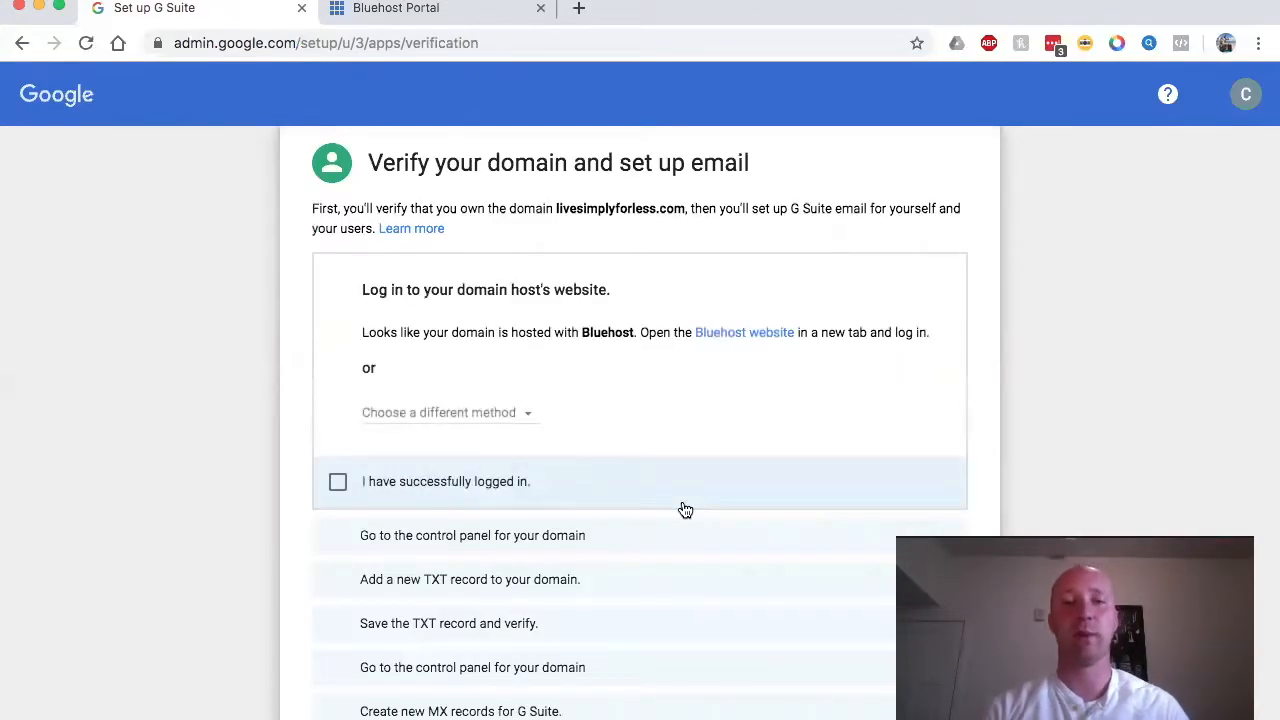
# Step: Tick 'I have successfully logged in' and 'I have opened the control panel' to reveal the TXT record
pyautogui.scroll(3, 427, 358)
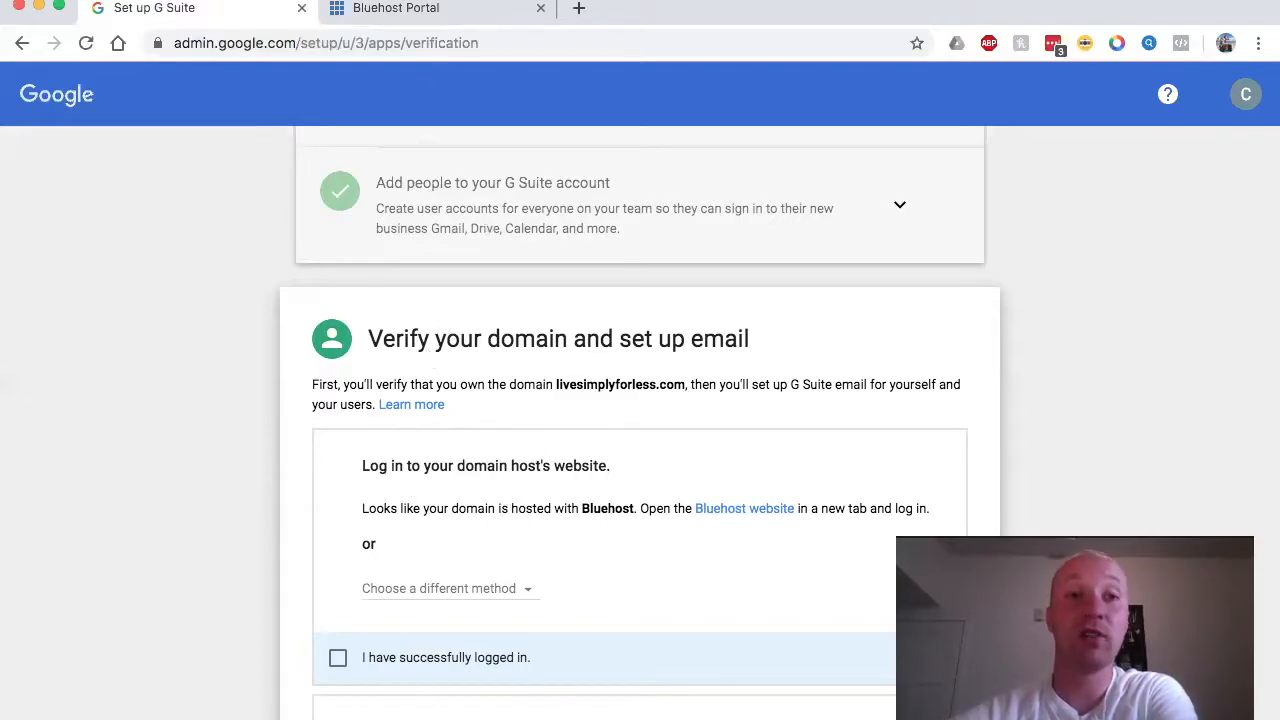
pyautogui.click(373, 8)
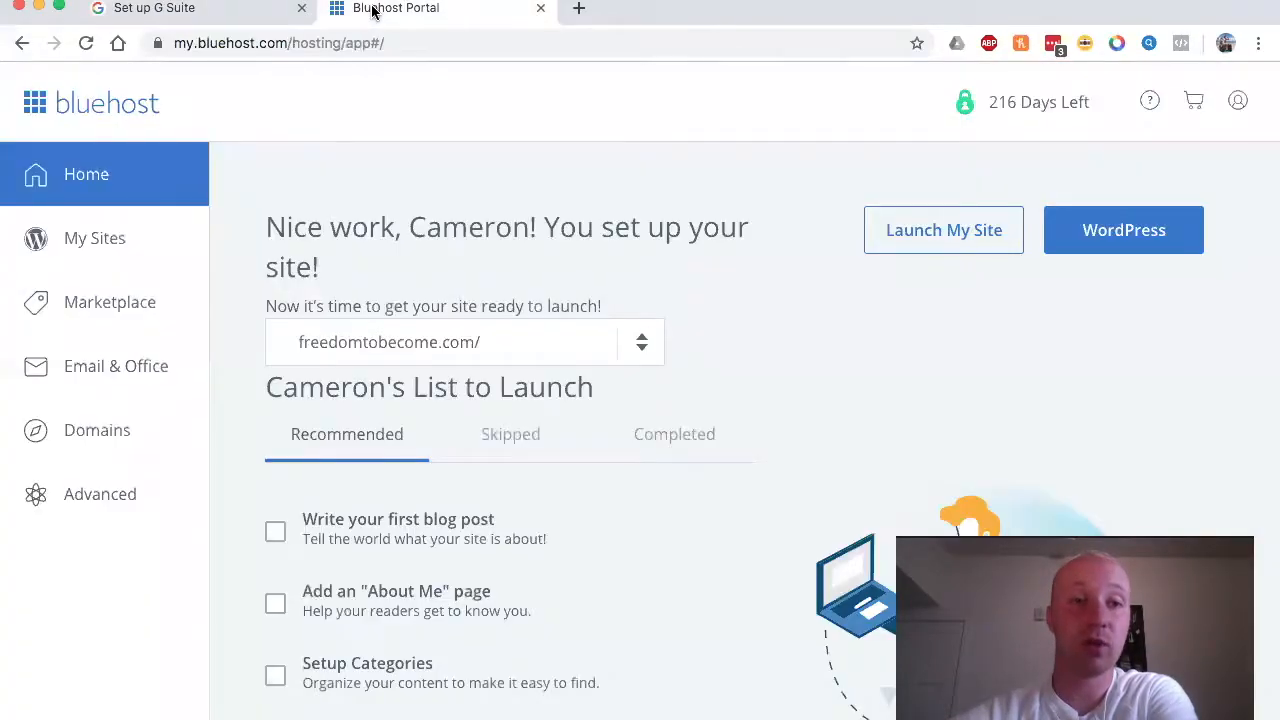
pyautogui.click(235, 12)
pyautogui.scroll(-2, 424, 362)
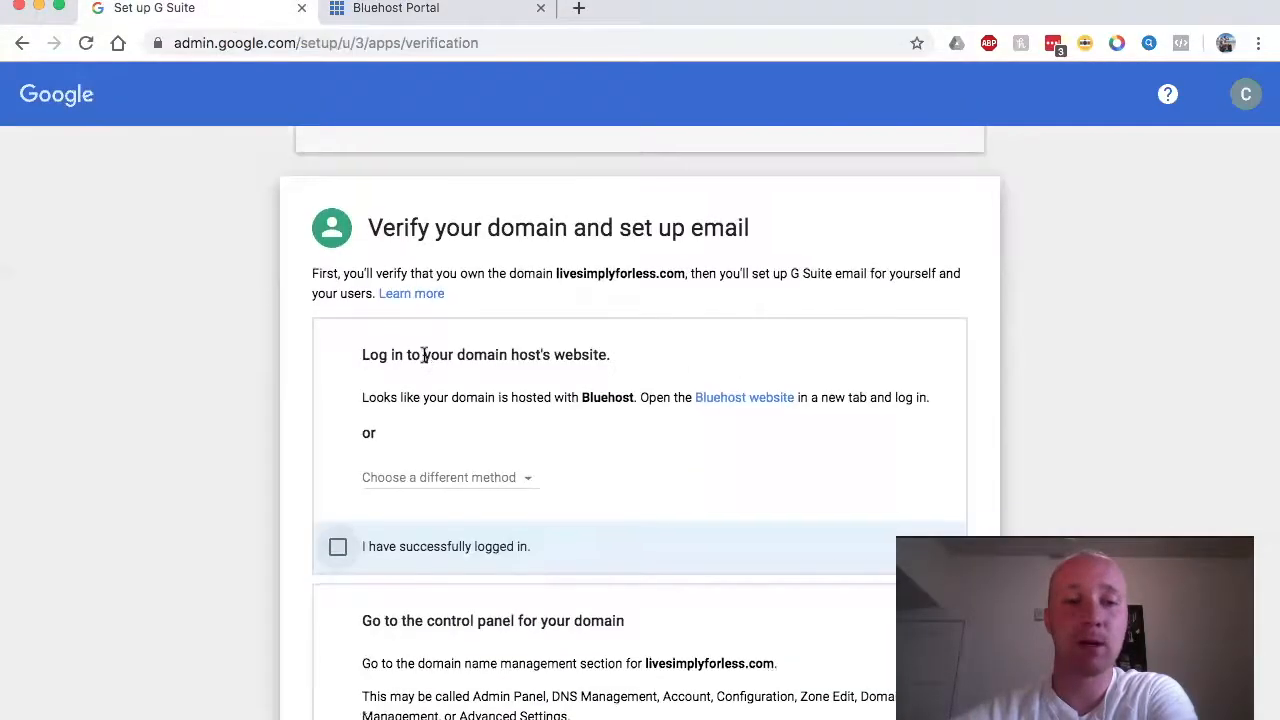
pyautogui.click(340, 546)
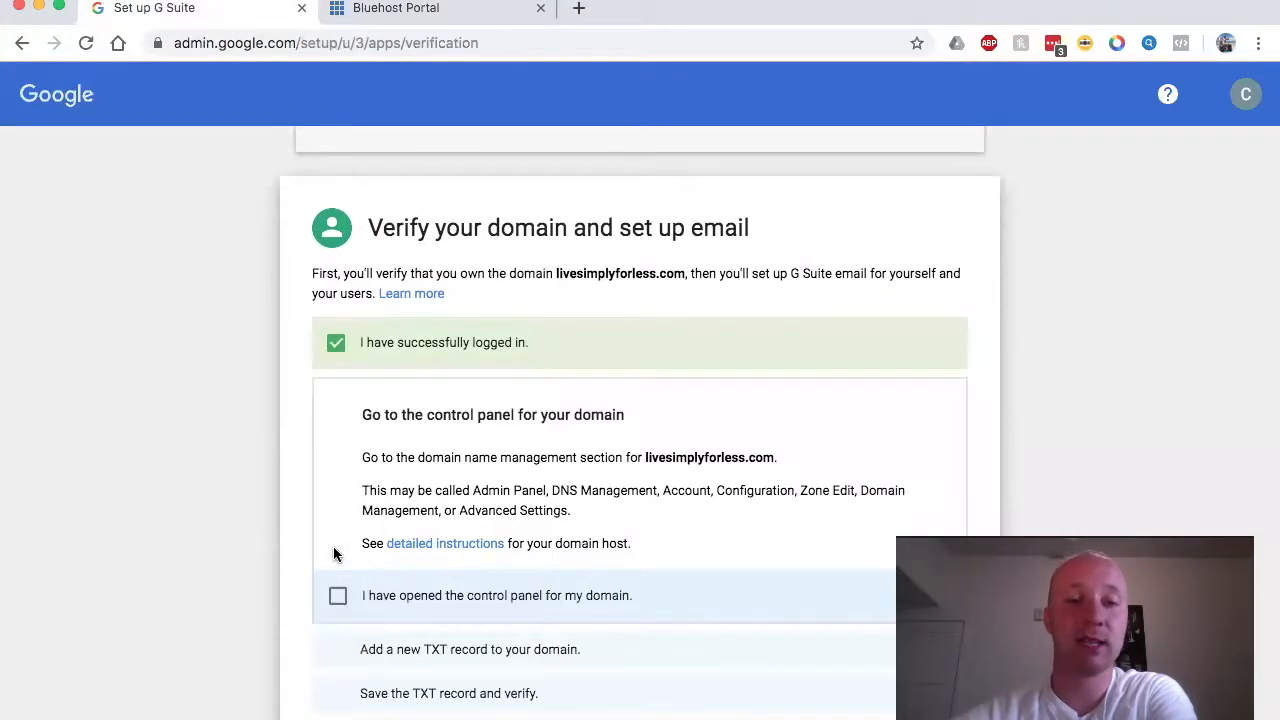
pyautogui.scroll(-1, 336, 555)
pyautogui.scroll(-2, 333, 546)
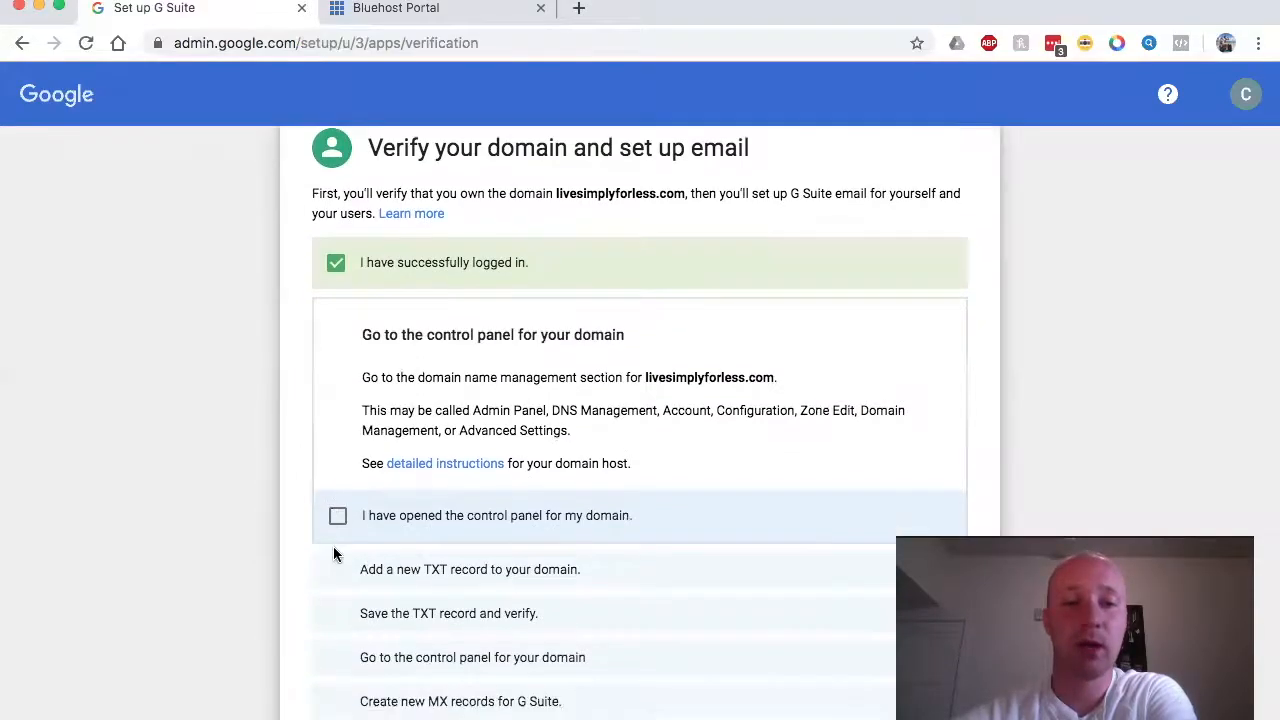
pyautogui.click(339, 510)
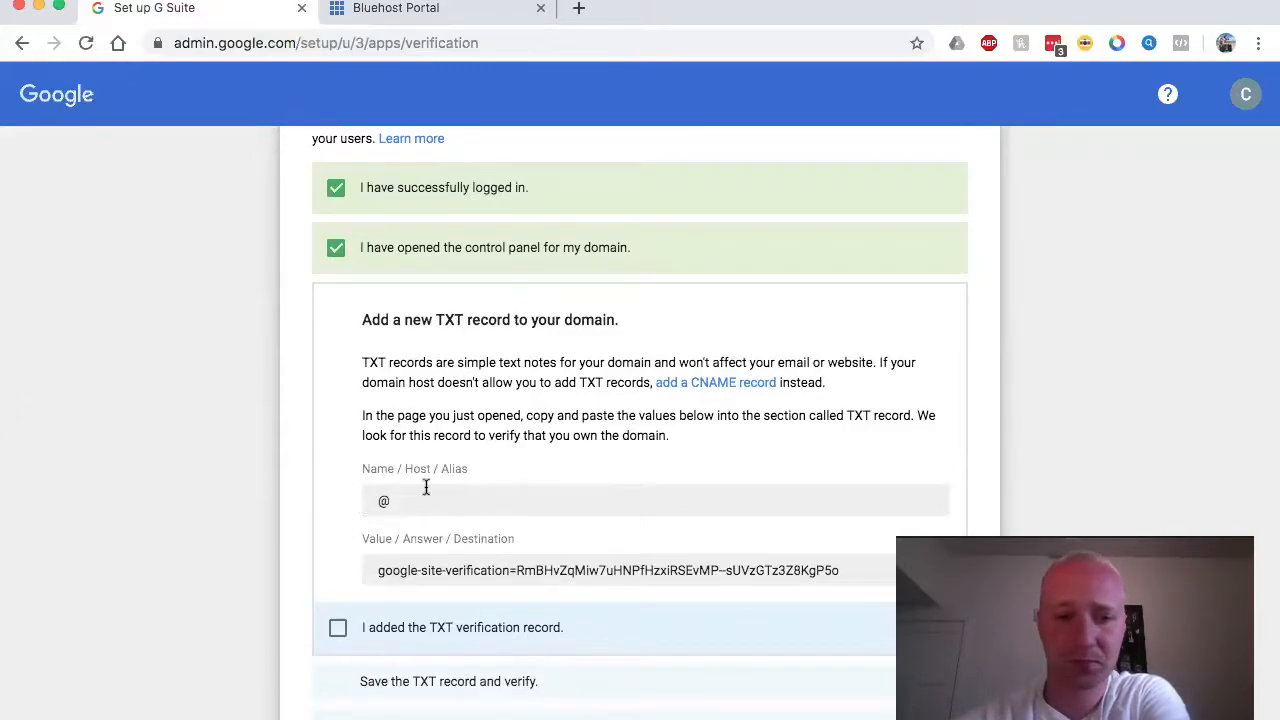
pyautogui.click(434, 9)
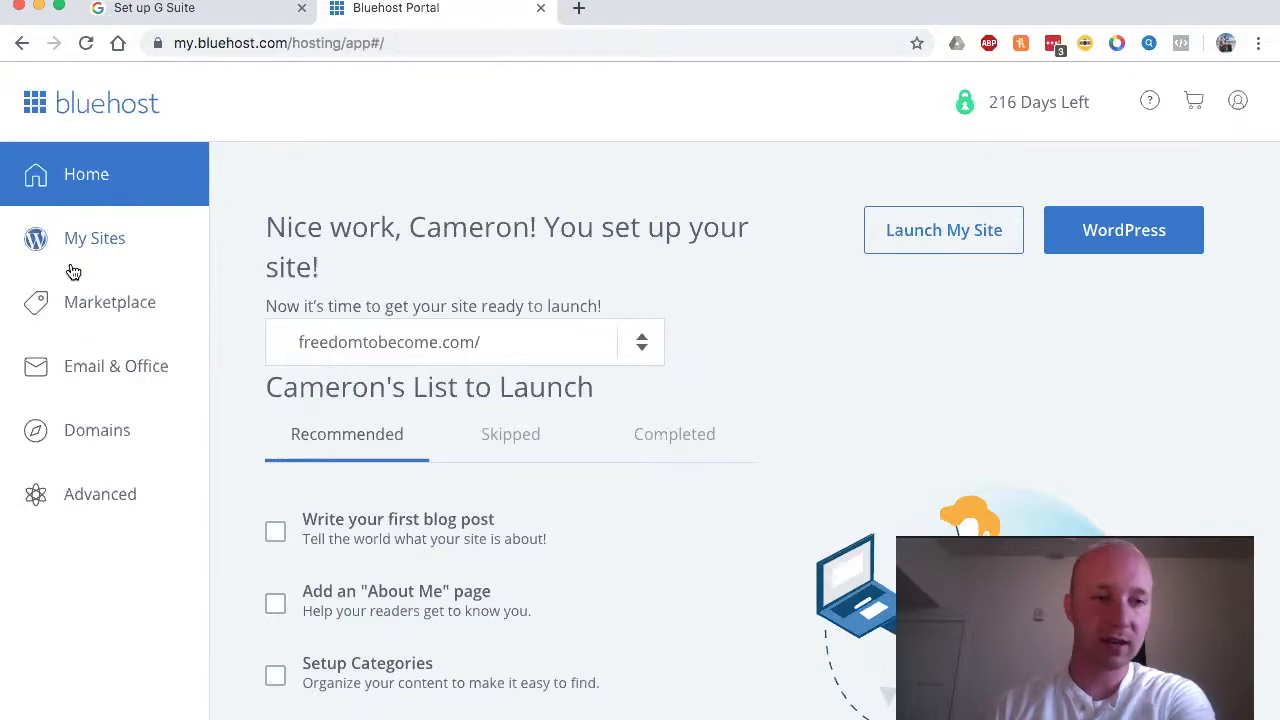
# Step: Open Bluehost's DNS Zone Editor for livesimplyforless.com
pyautogui.click(79, 428)
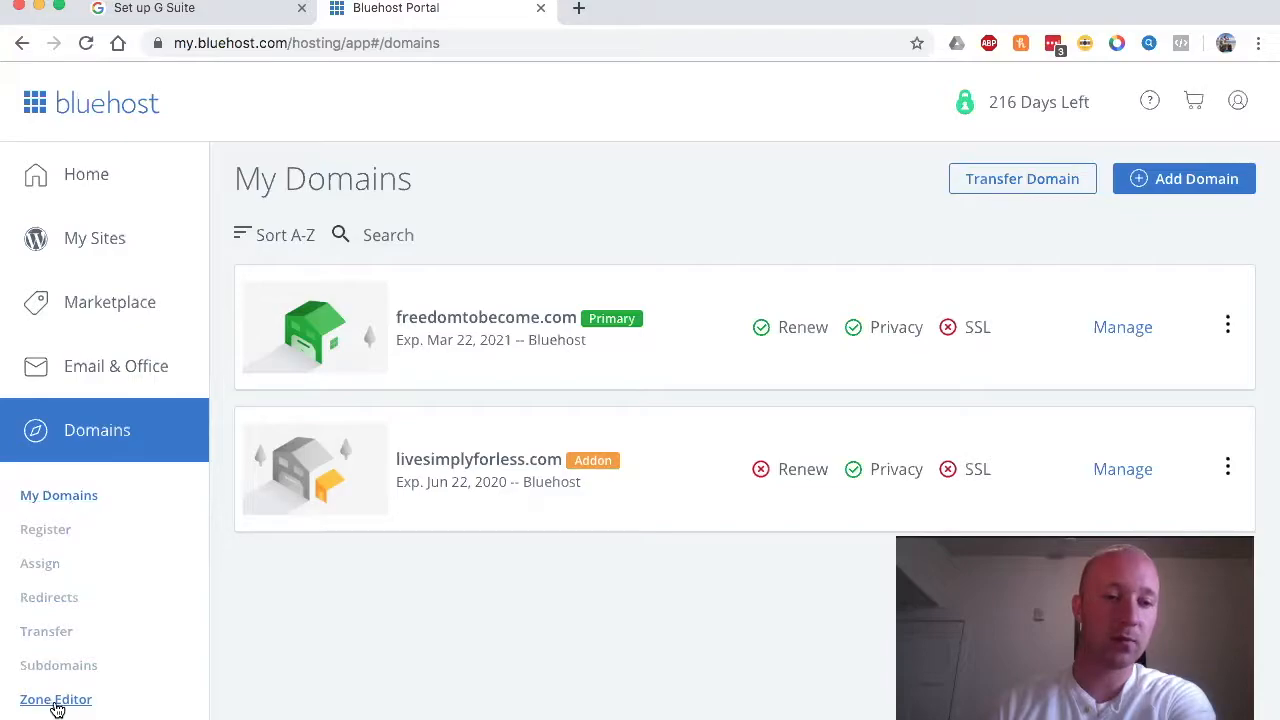
pyautogui.click(57, 704)
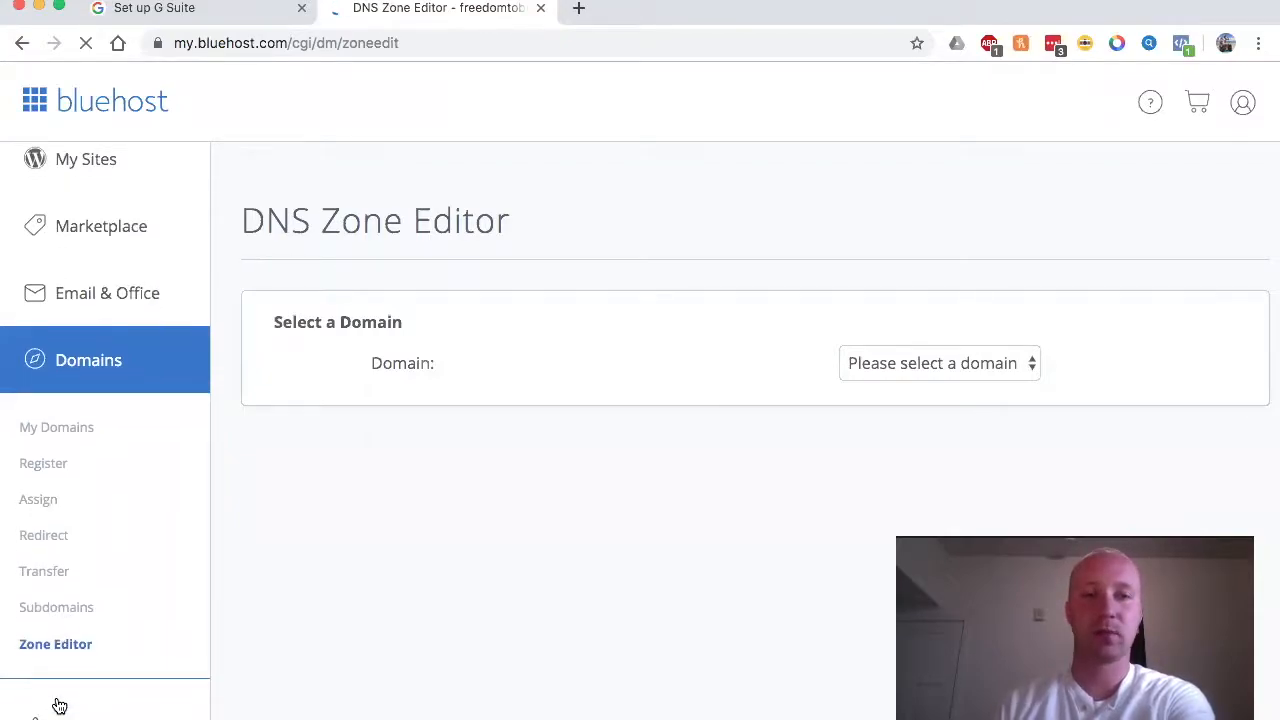
pyautogui.click(921, 364)
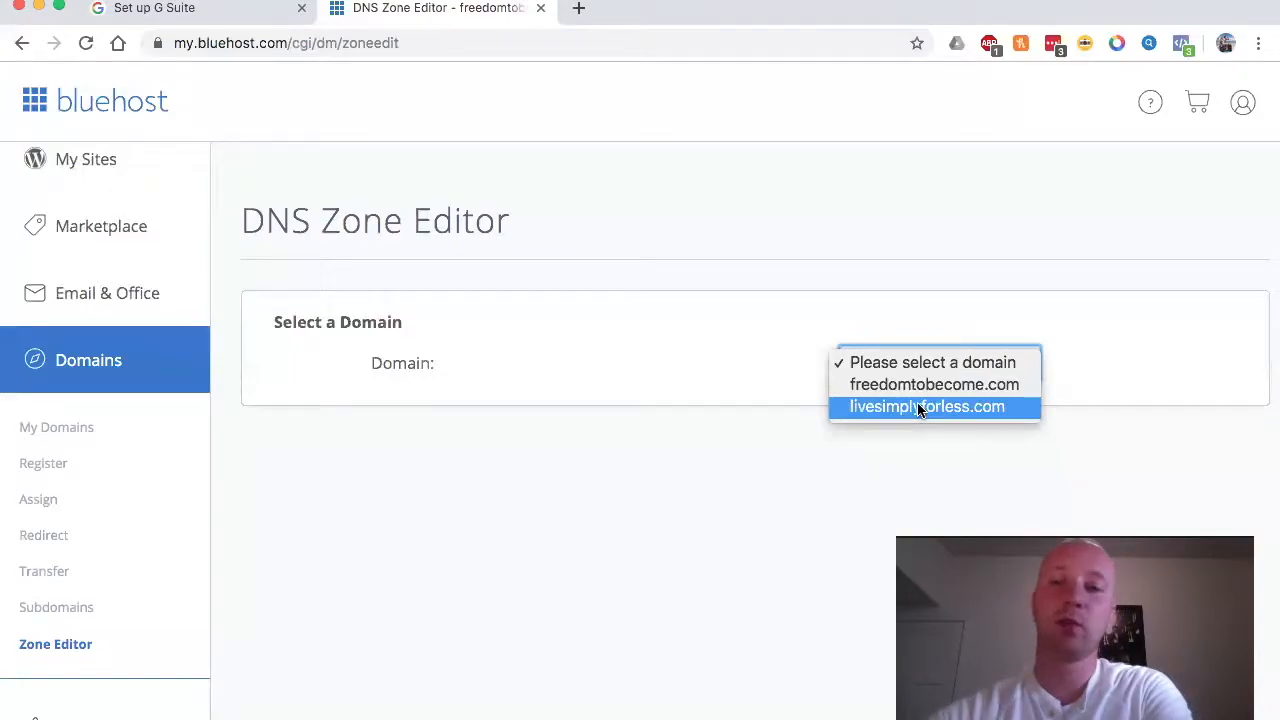
pyautogui.click(921, 407)
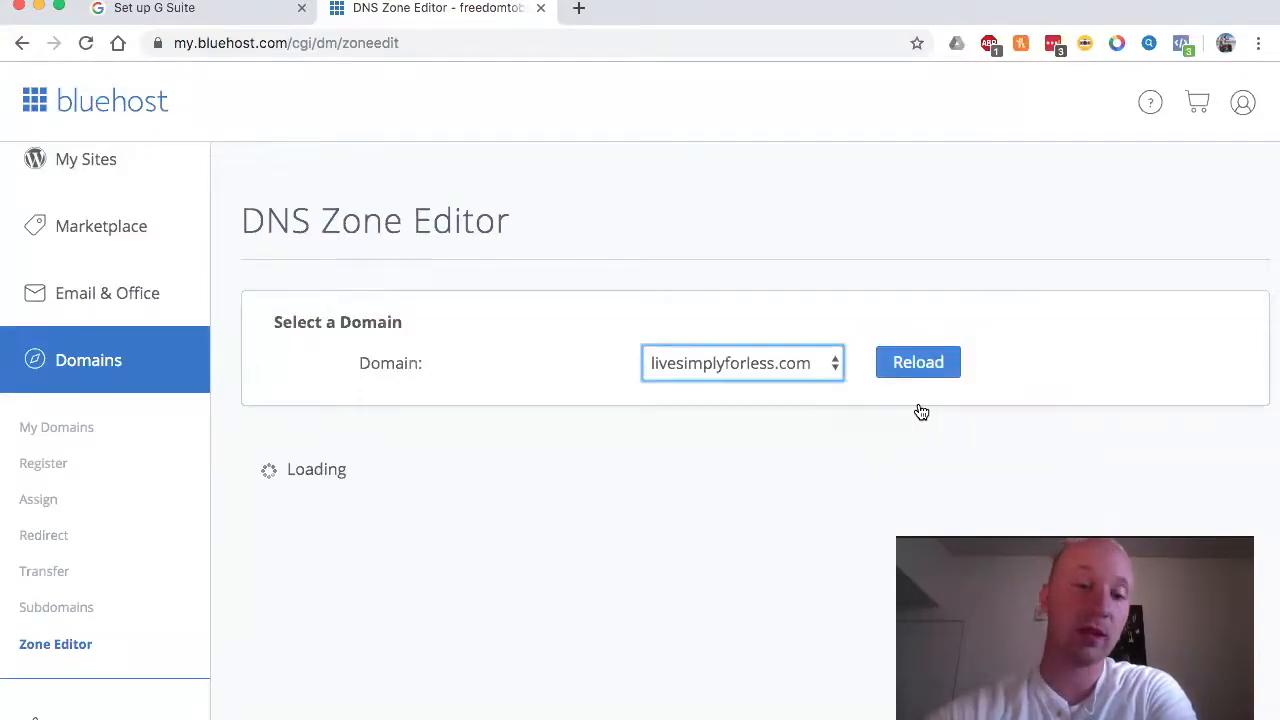
# Step: Scroll through the existing MX and TXT records, then back up to Add DNS Record
pyautogui.scroll(-10, 722, 430)
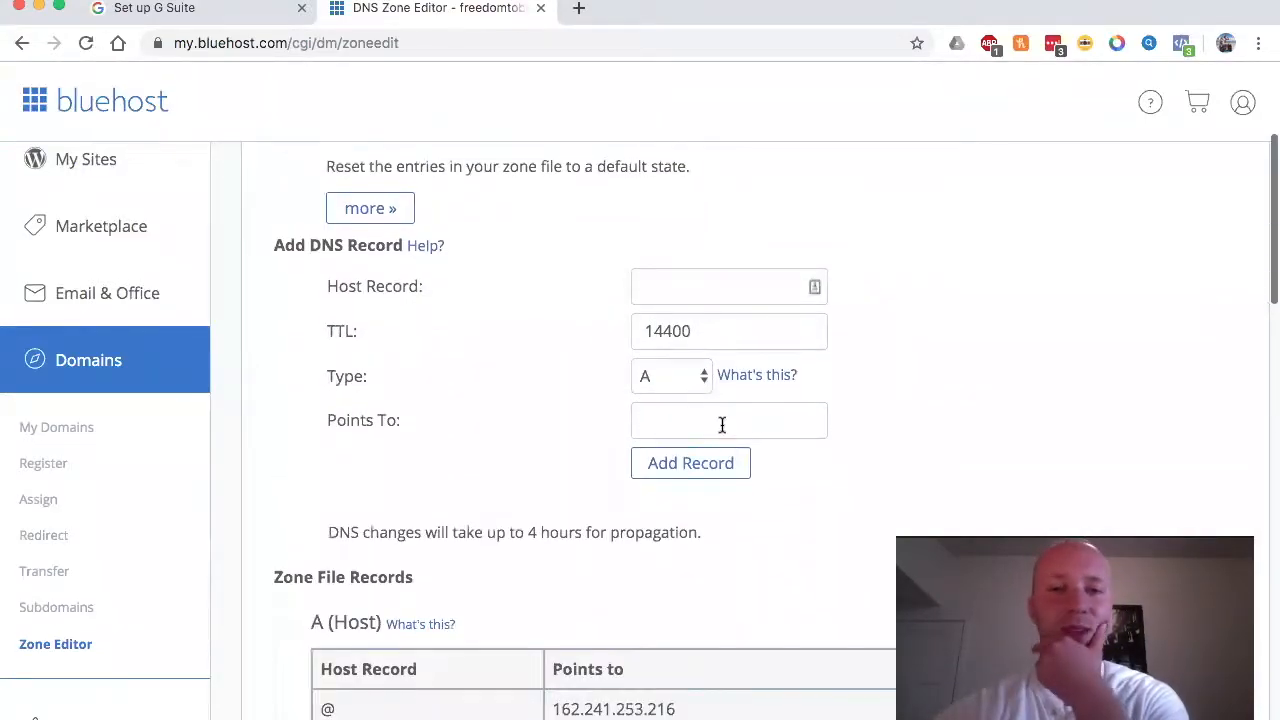
pyautogui.scroll(-8, 723, 429)
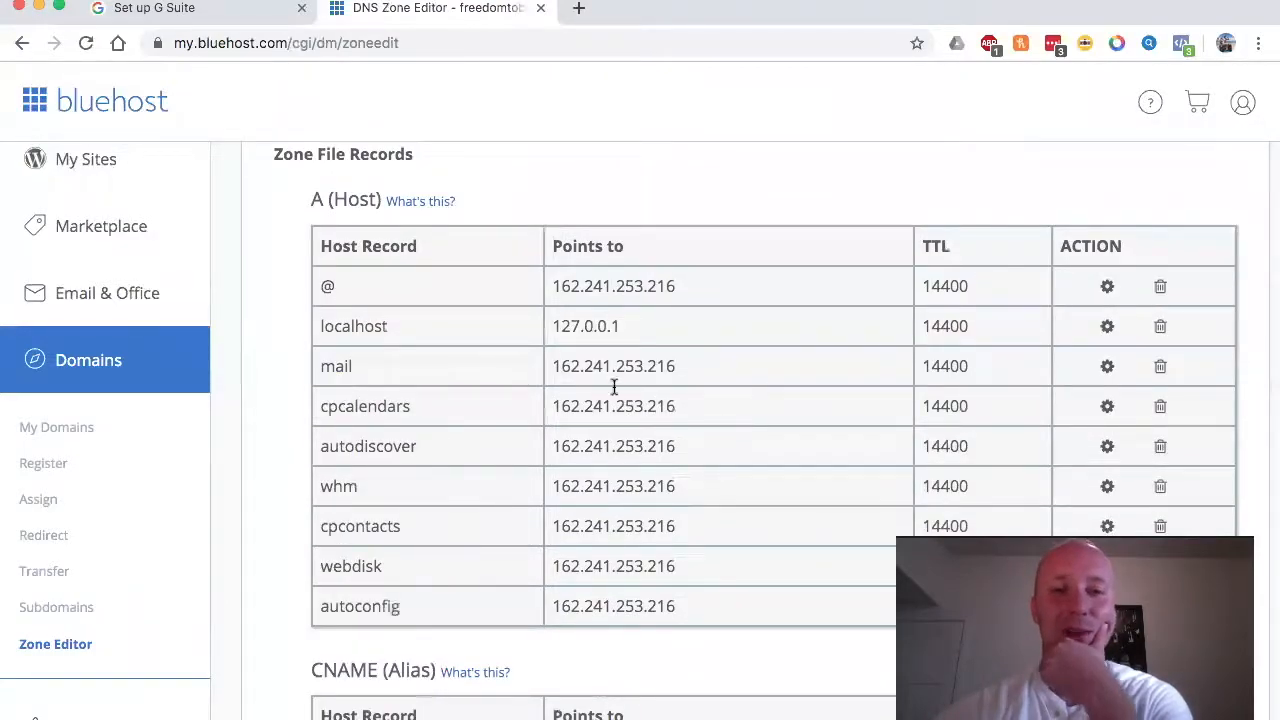
pyautogui.scroll(-4, 608, 420)
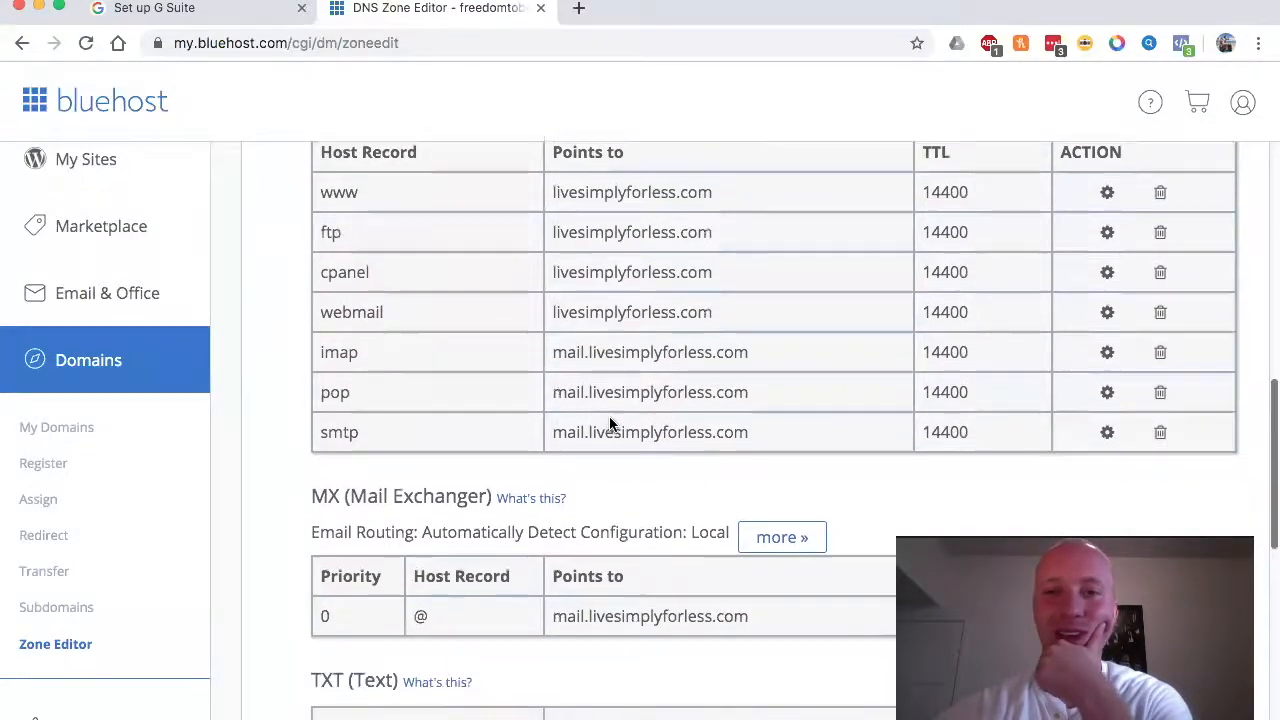
pyautogui.scroll(-5, 455, 270)
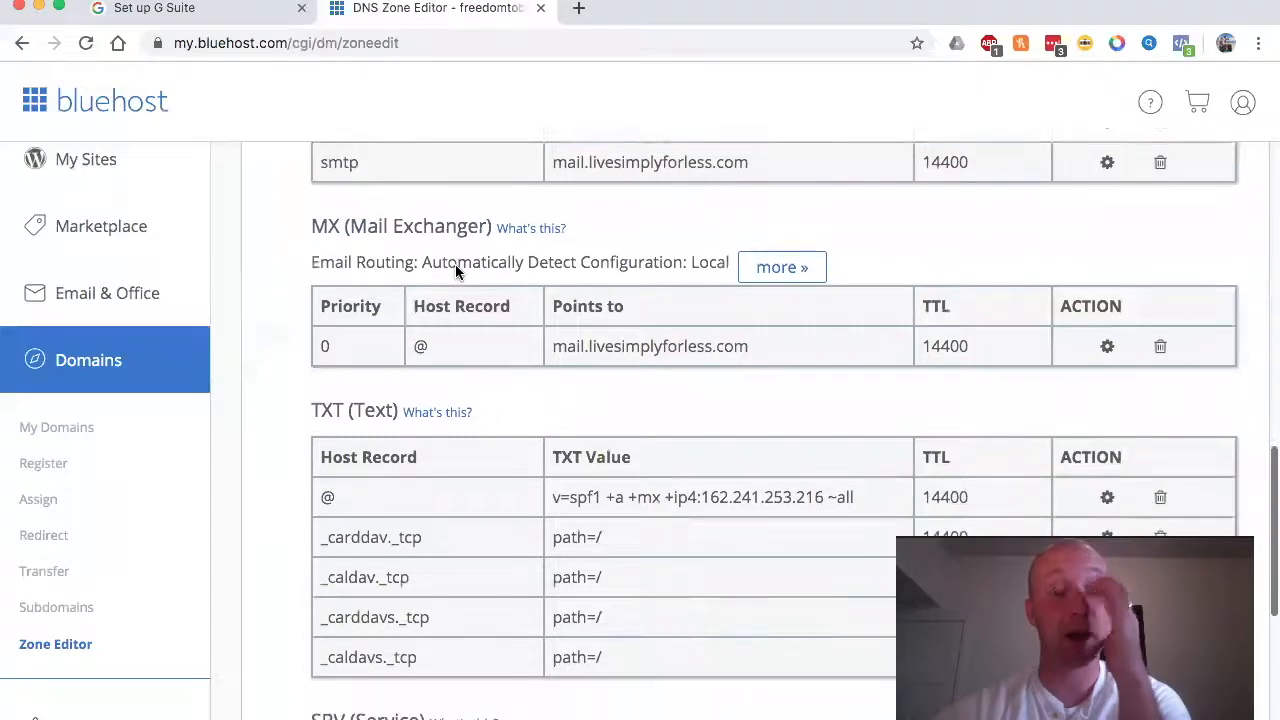
pyautogui.scroll(5, 455, 266)
pyautogui.scroll(-4, 455, 266)
pyautogui.scroll(1, 455, 266)
pyautogui.scroll(-1, 455, 270)
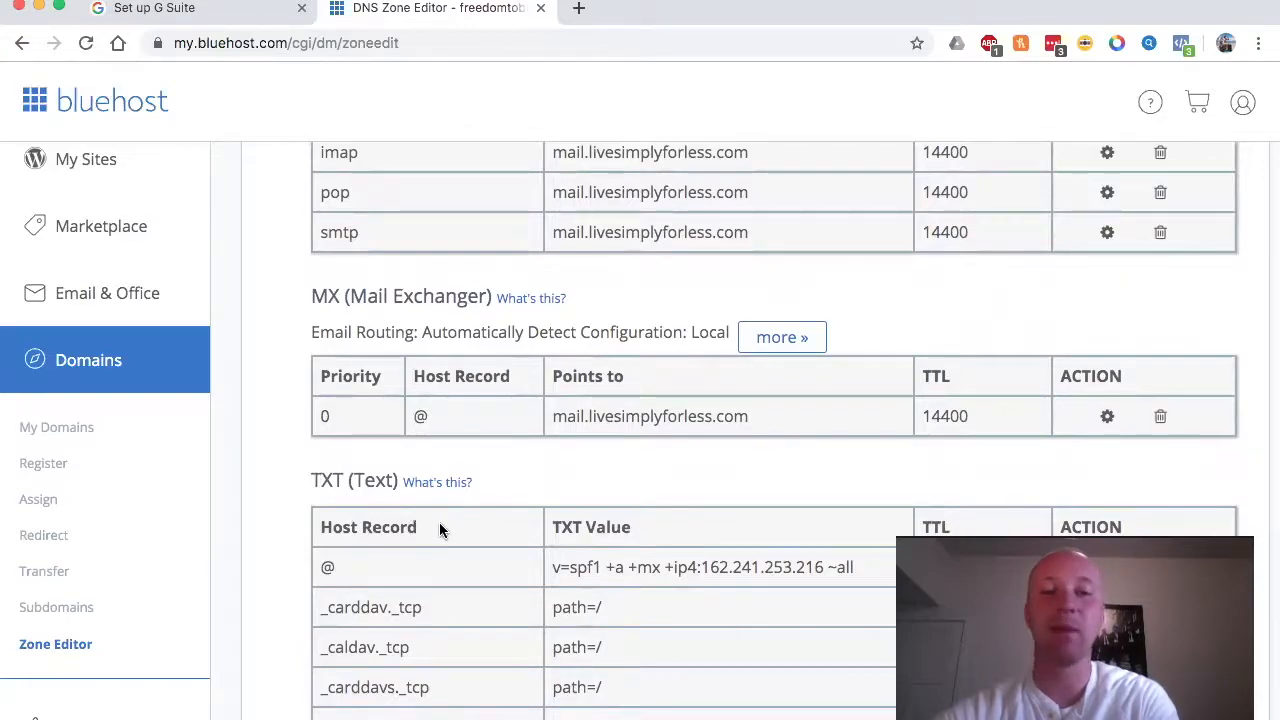
pyautogui.scroll(10, 491, 456)
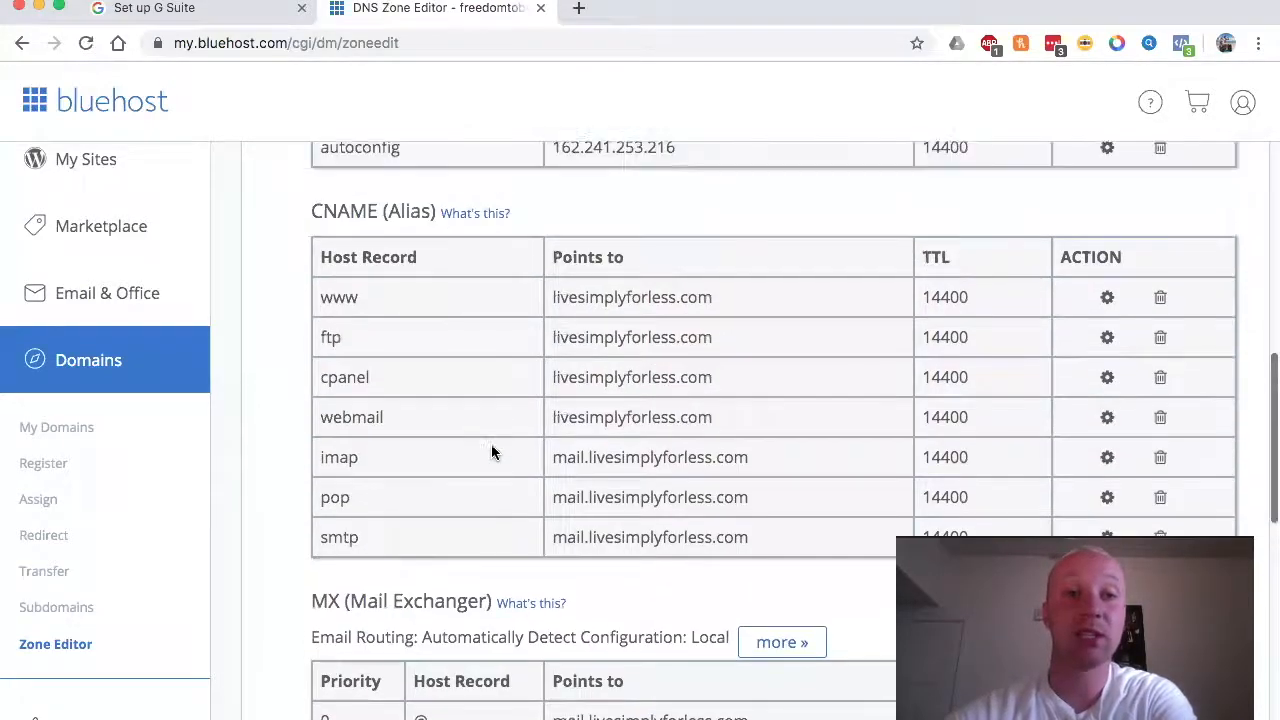
pyautogui.scroll(5, 491, 446)
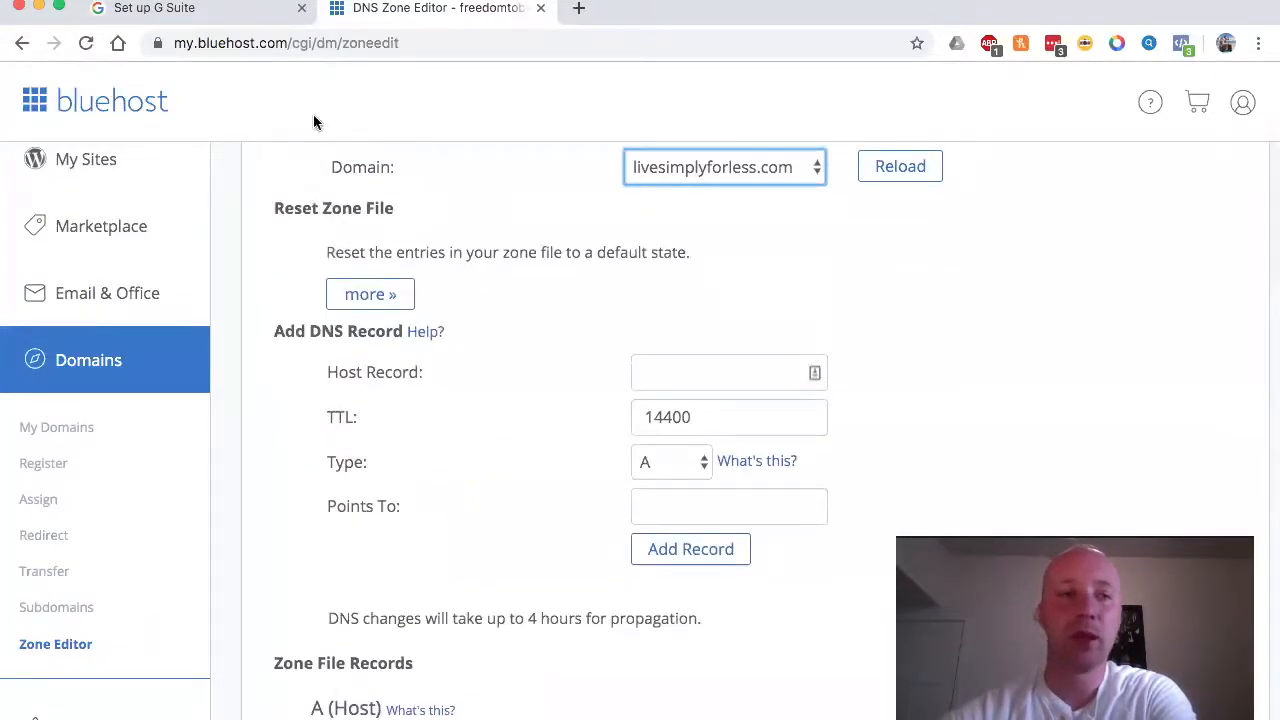
pyautogui.click(206, 10)
pyautogui.scroll(3, 418, 206)
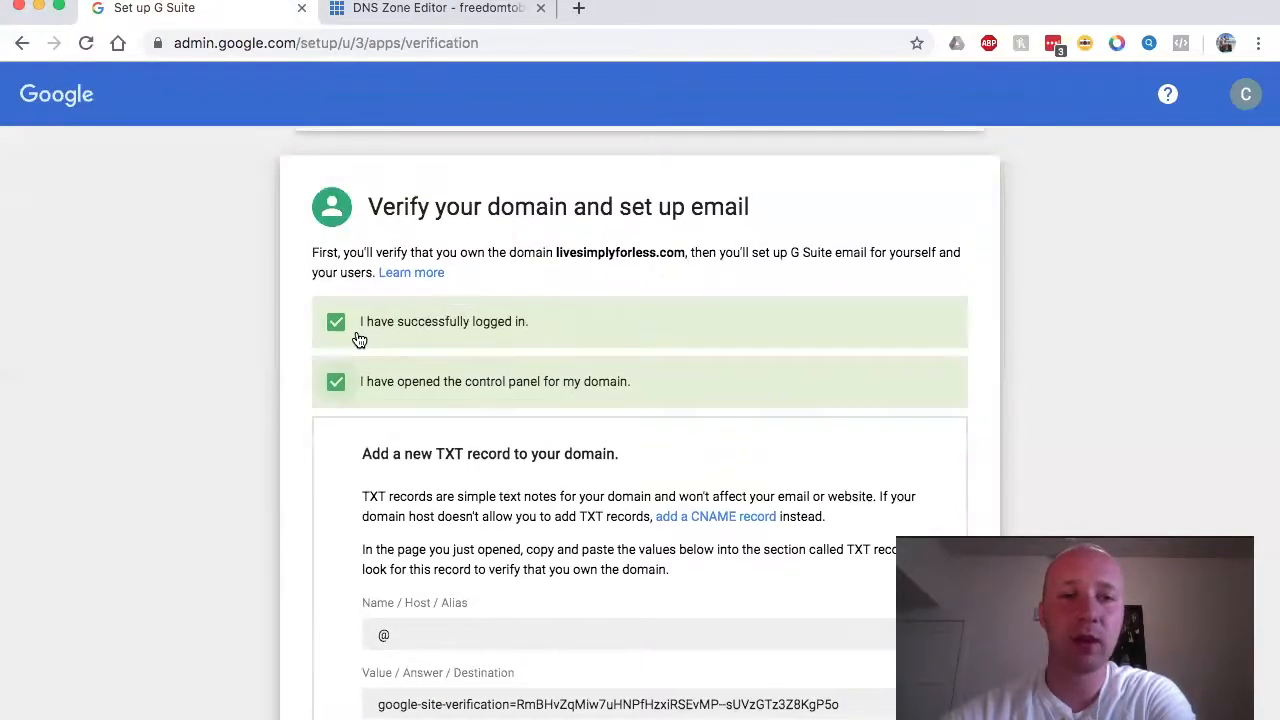
pyautogui.scroll(-4, 350, 380)
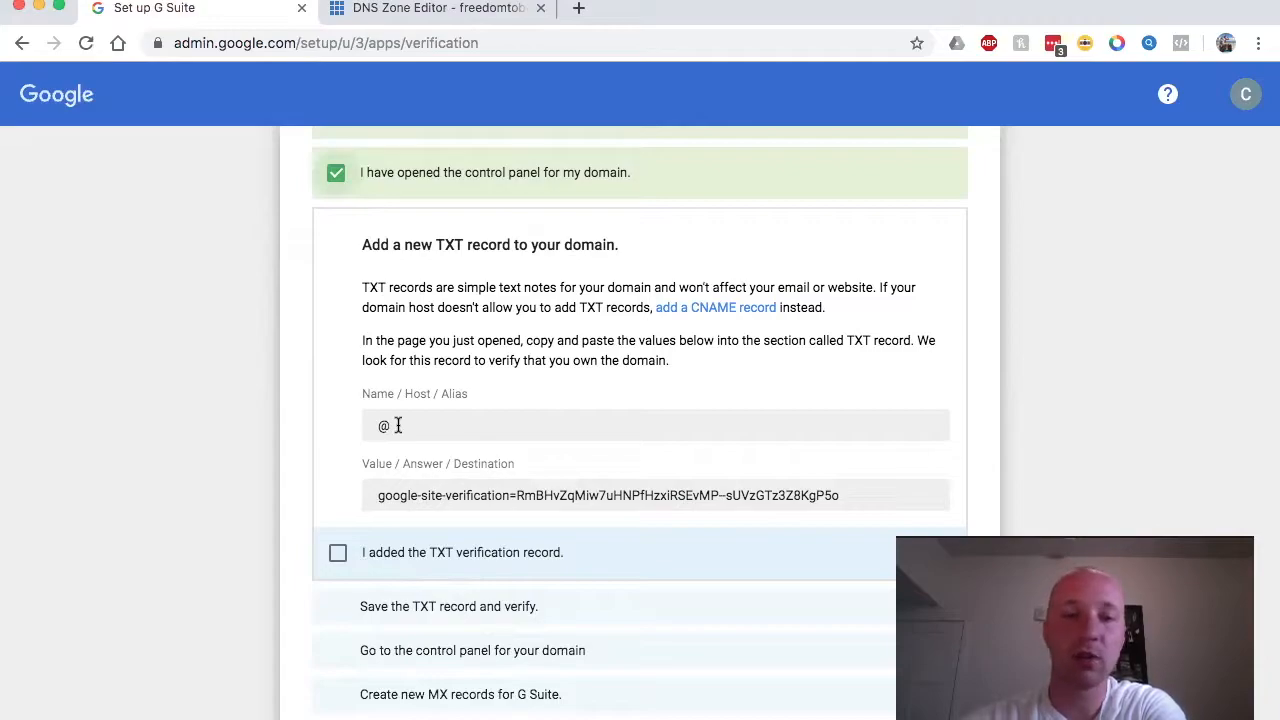
pyautogui.moveTo(397, 425); pyautogui.dragTo(362, 430)
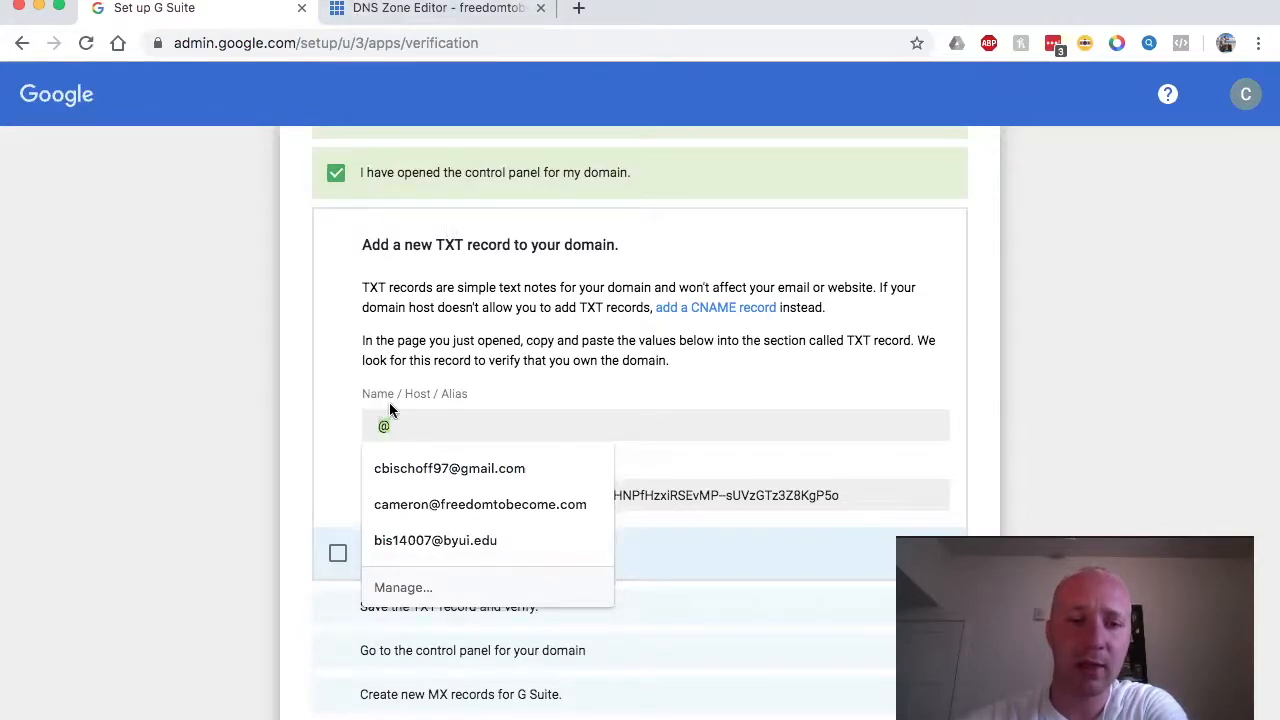
pyautogui.click(430, 12)
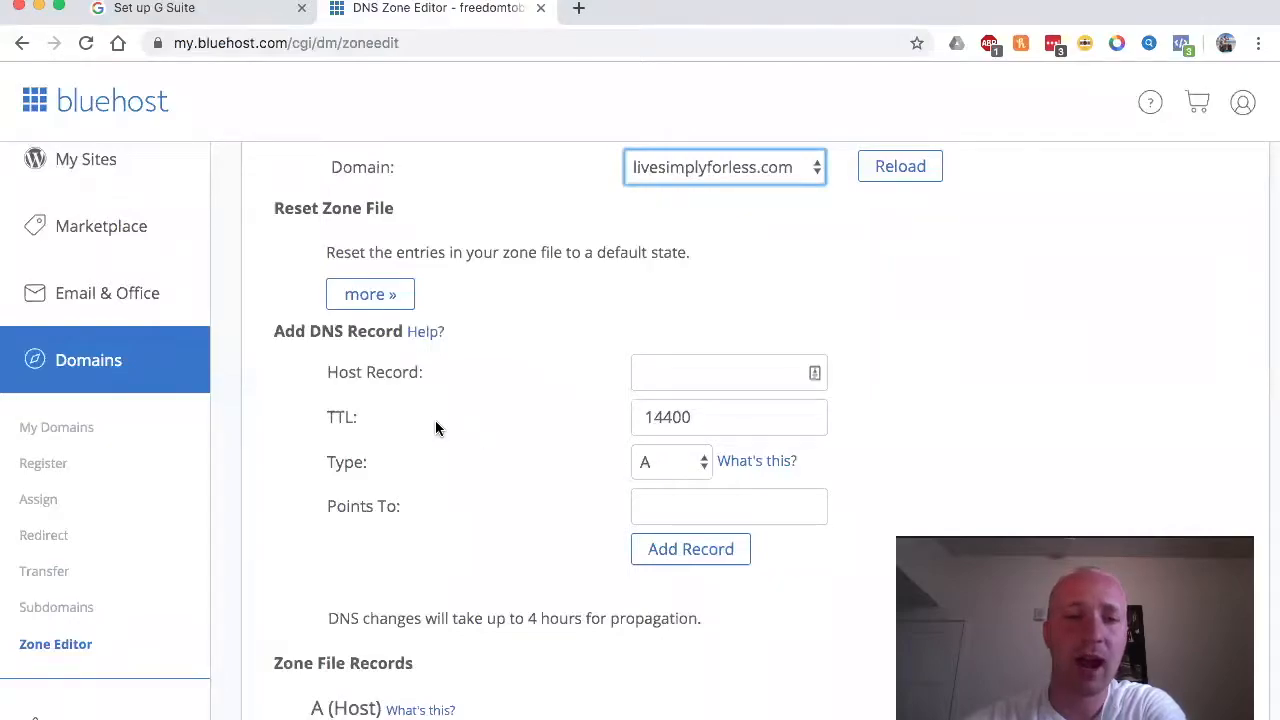
pyautogui.click(247, 12)
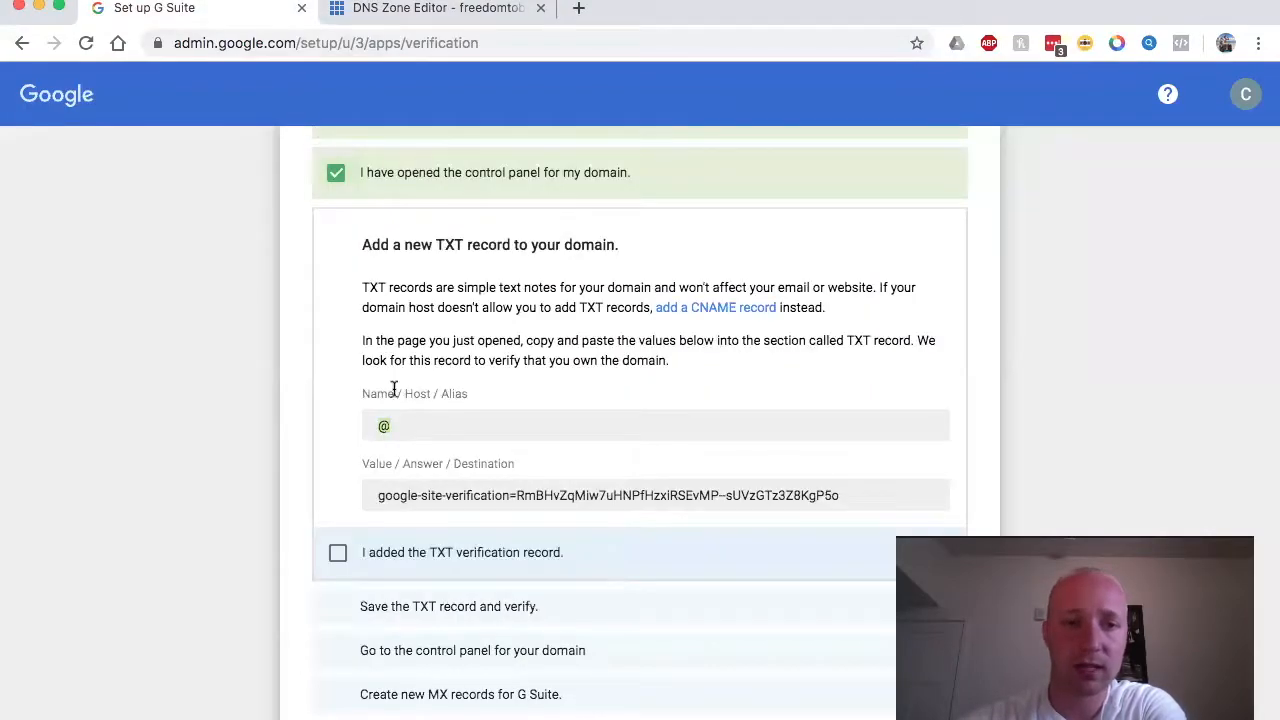
pyautogui.click(410, 10)
# Step: Add a TXT record with host @ and the google-site-verification value copied from Google
pyautogui.click(693, 464)
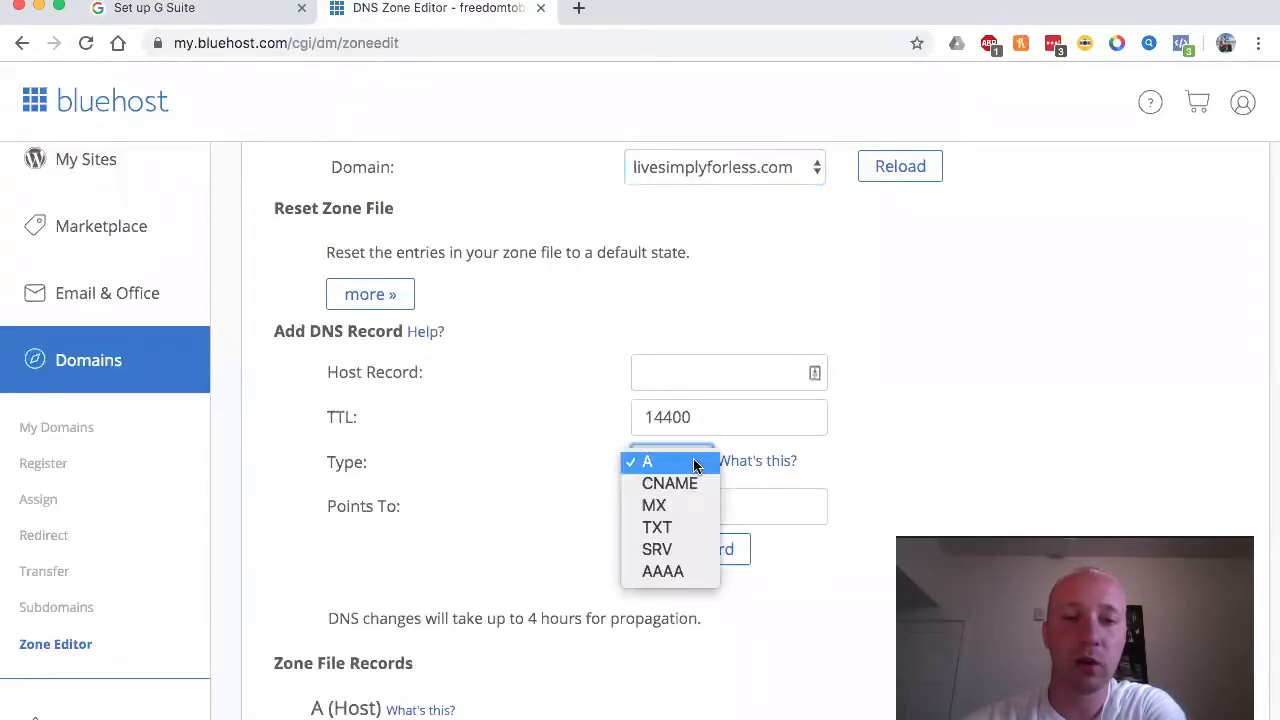
pyautogui.click(667, 528)
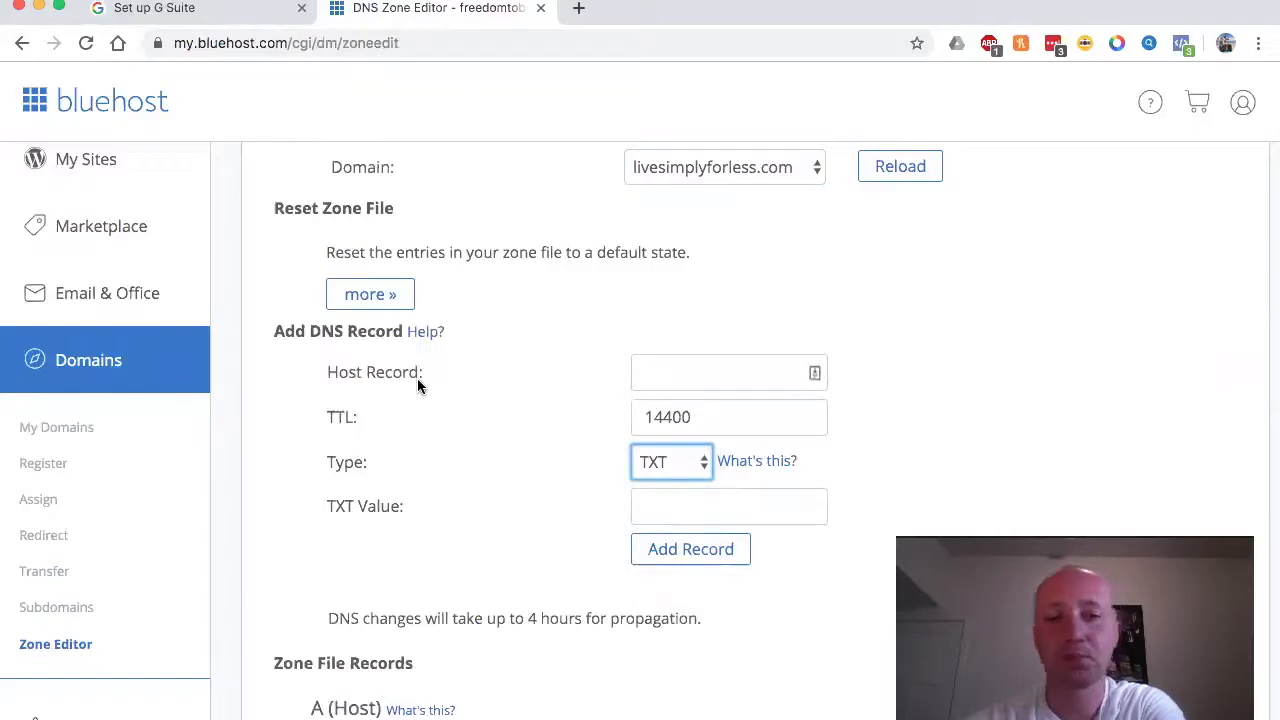
pyautogui.click(660, 372)
pyautogui.write('@')
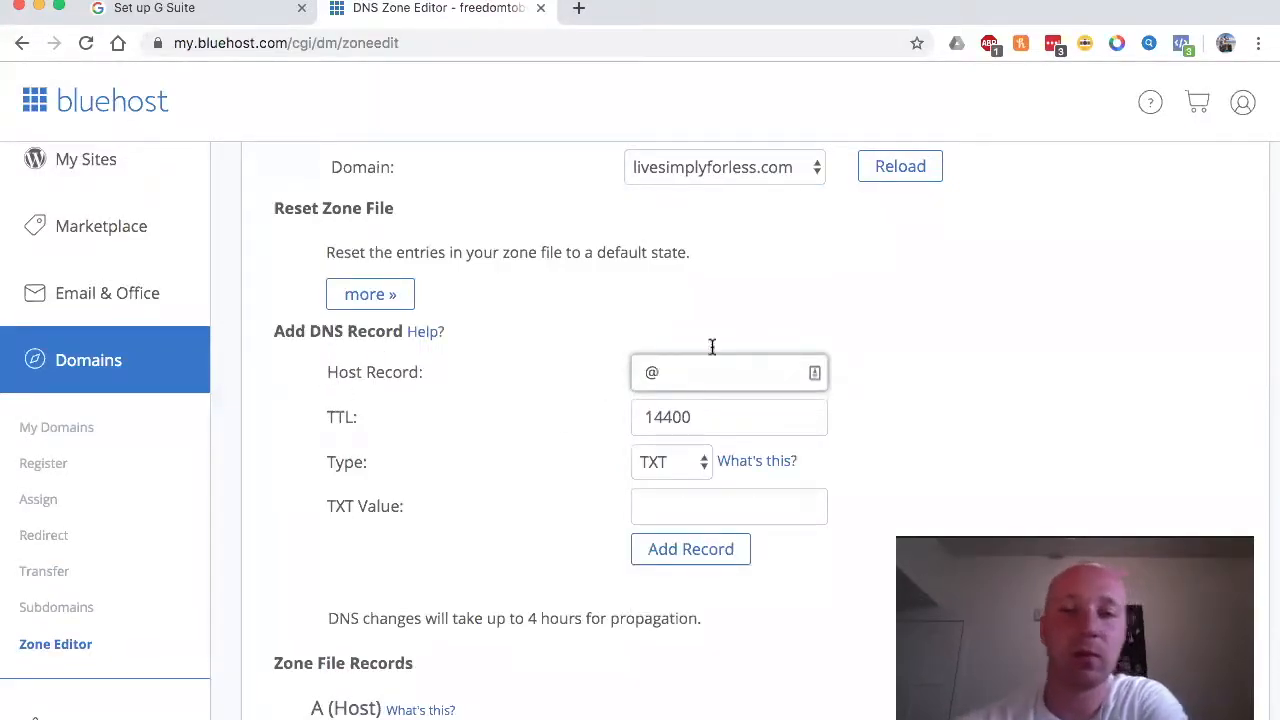
pyautogui.click(678, 505)
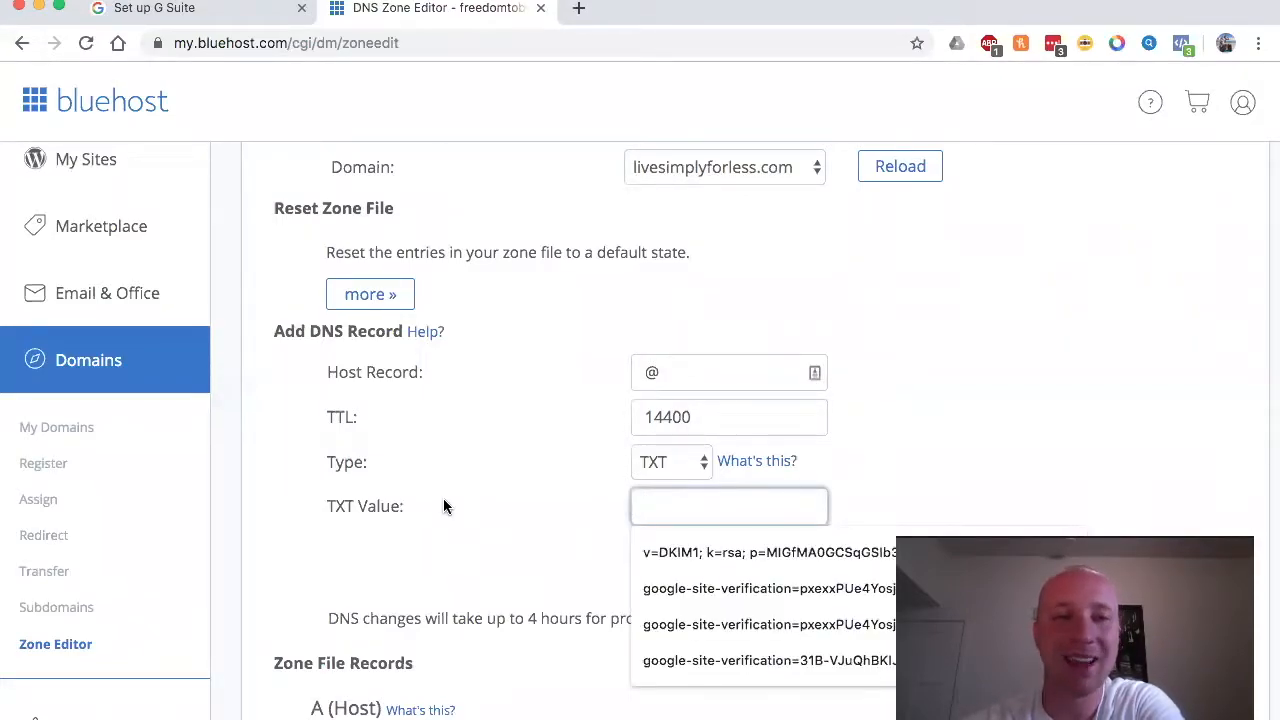
pyautogui.click(234, 19)
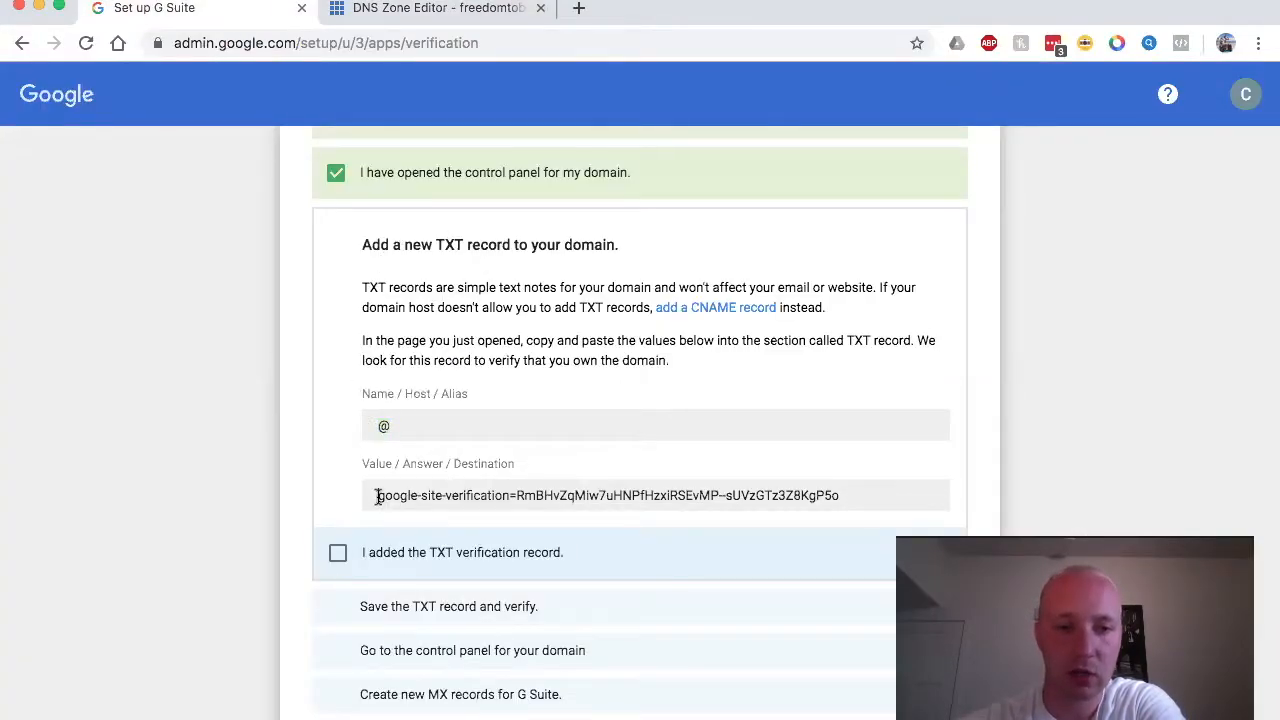
pyautogui.moveTo(378, 497); pyautogui.dragTo(897, 525)
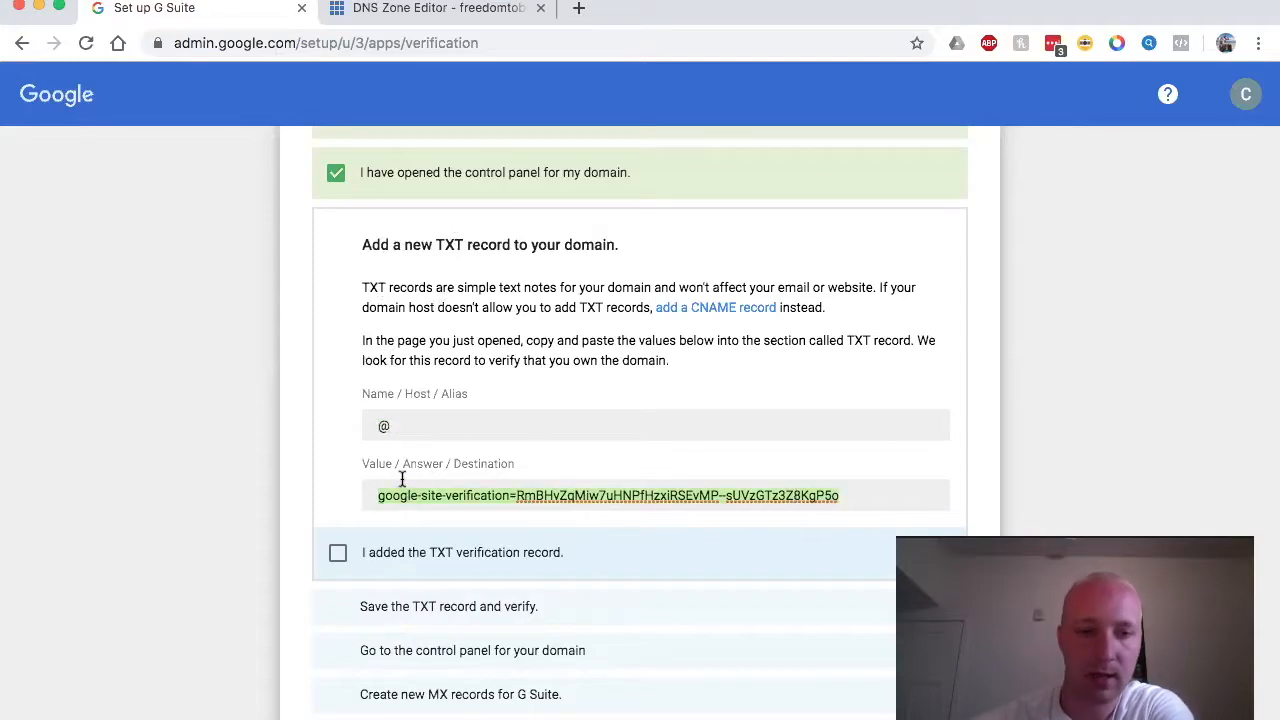
pyautogui.click(371, 18)
pyautogui.press('super+v')
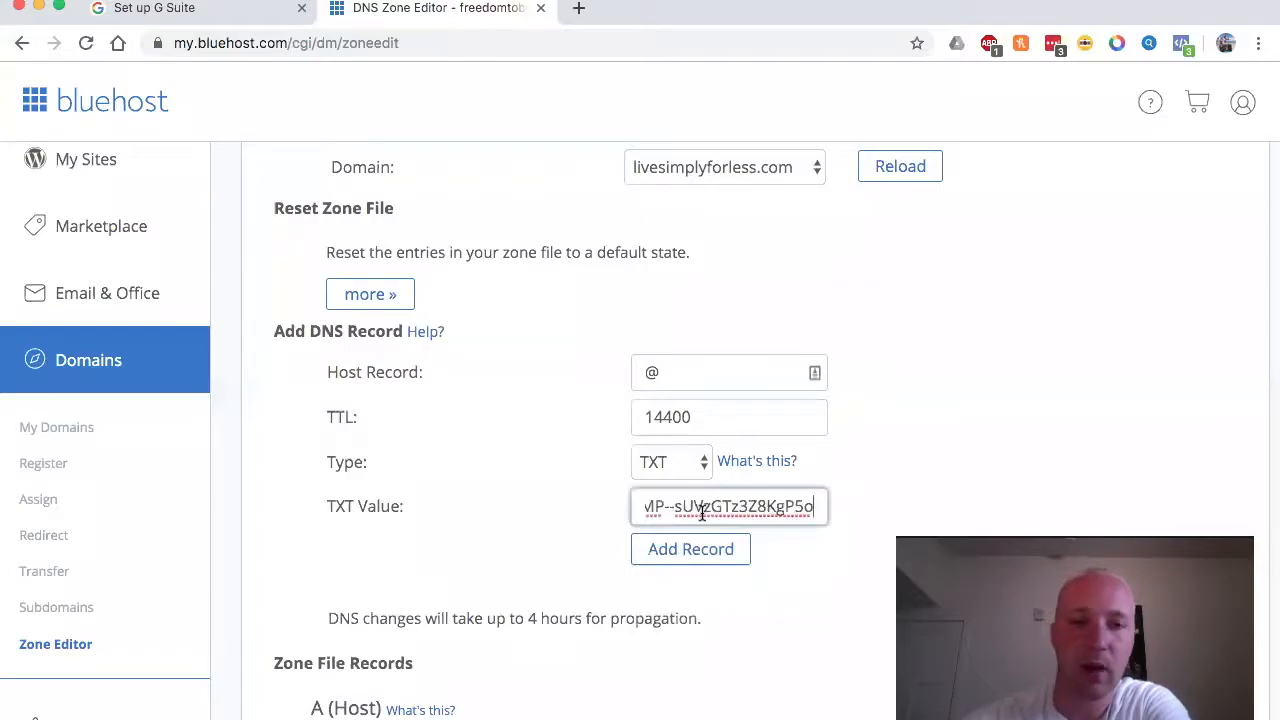
pyautogui.scroll(-2, 553, 510)
pyautogui.scroll(1, 553, 510)
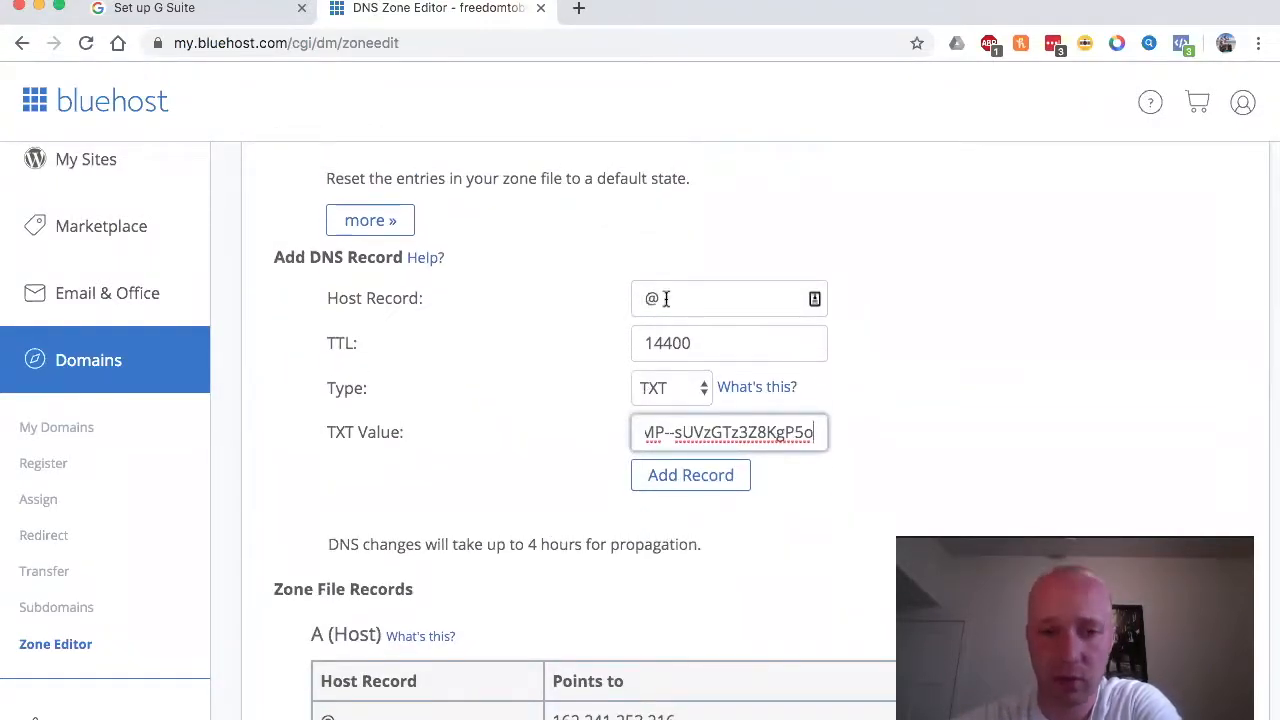
pyautogui.click(688, 477)
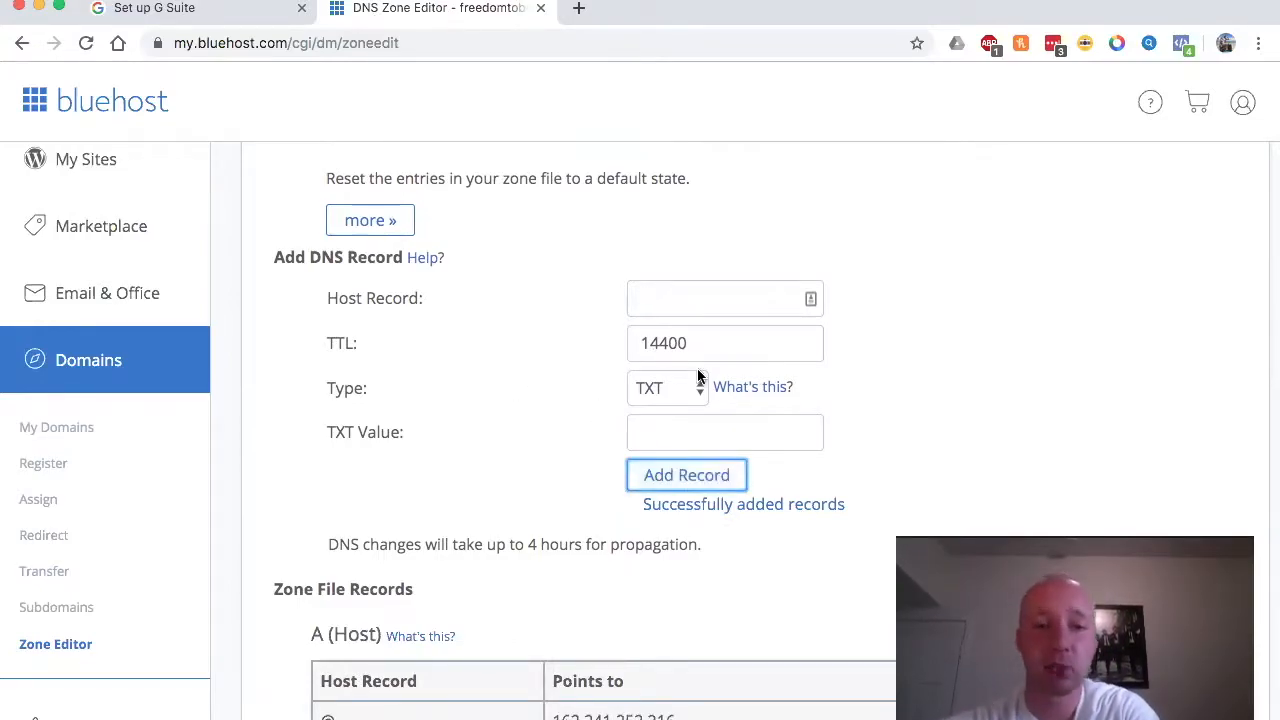
# Step: Check the TXT table for the new @ google-site-verification record, then return to G Suite setup
pyautogui.scroll(-8, 502, 572)
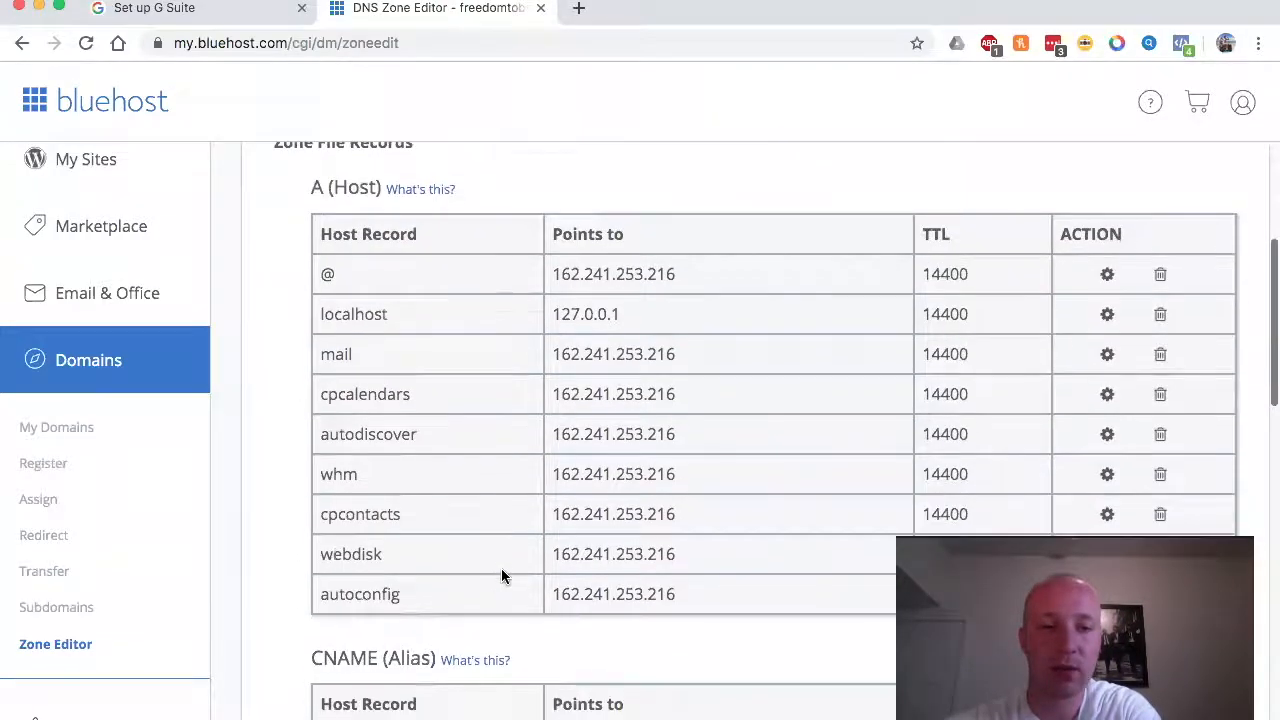
pyautogui.scroll(-6, 502, 570)
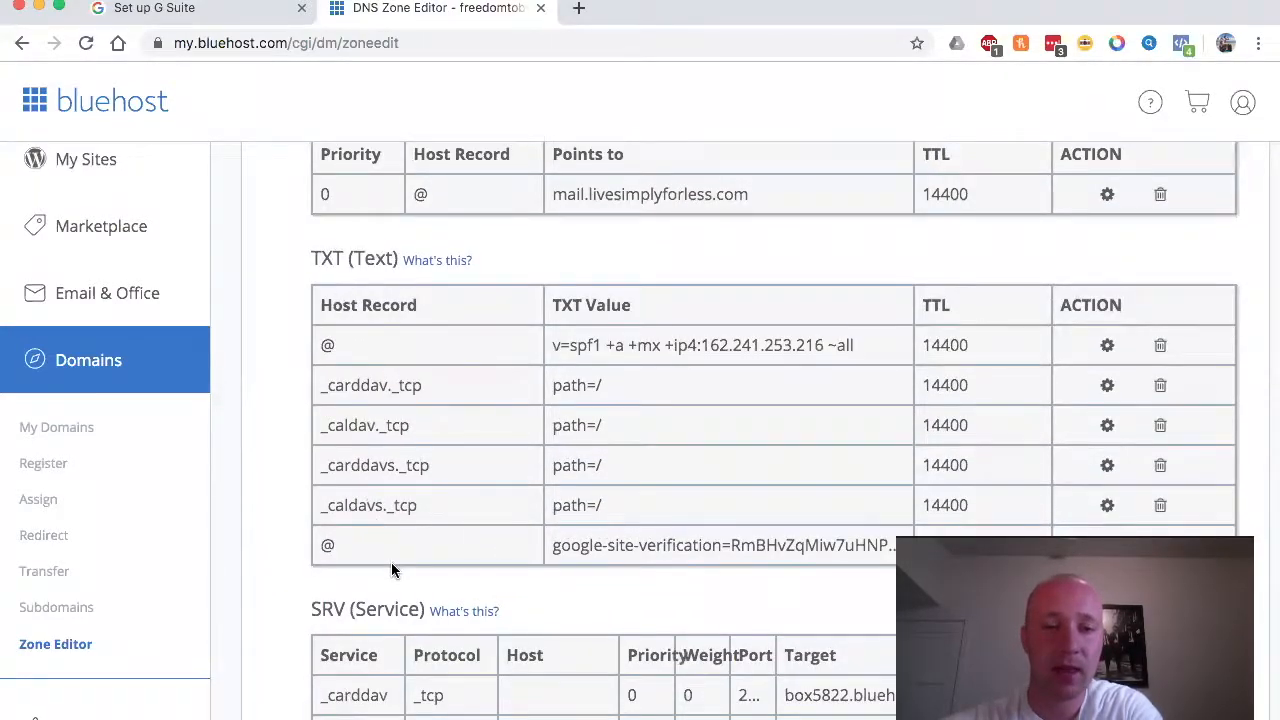
pyautogui.scroll(-3, 391, 562)
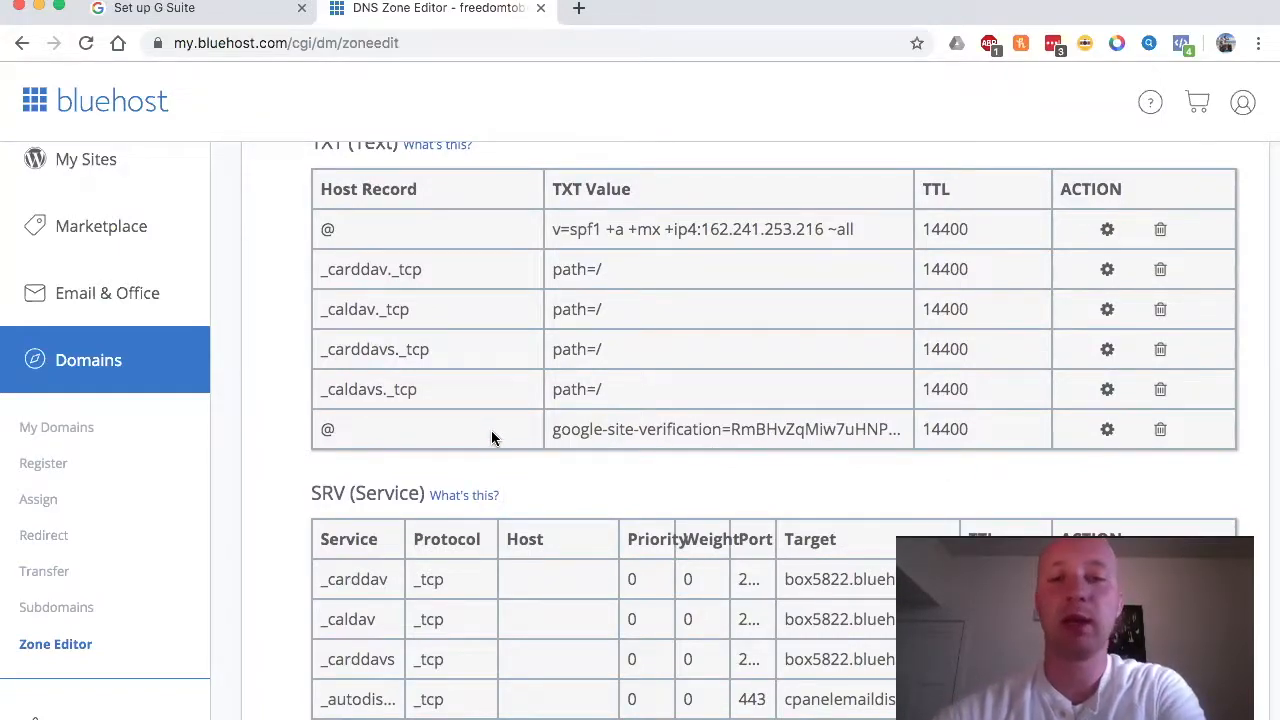
pyautogui.scroll(2, 532, 390)
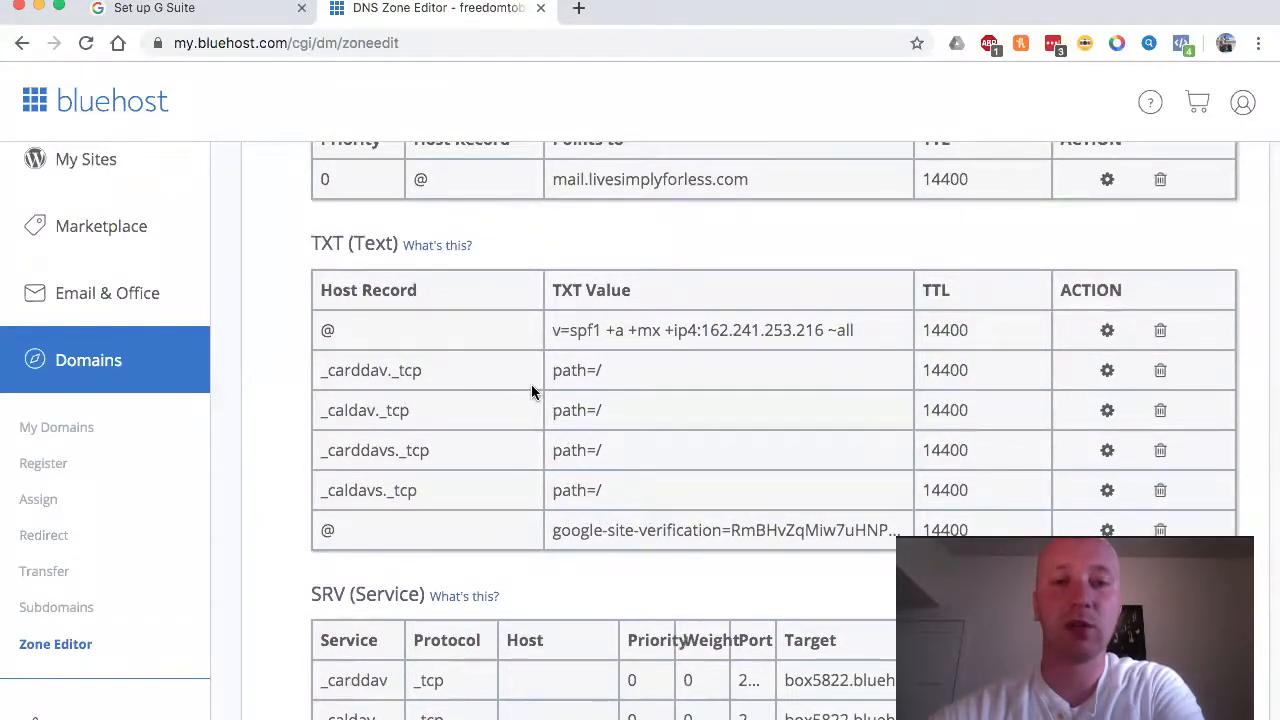
pyautogui.scroll(5, 531, 390)
pyautogui.scroll(3, 531, 389)
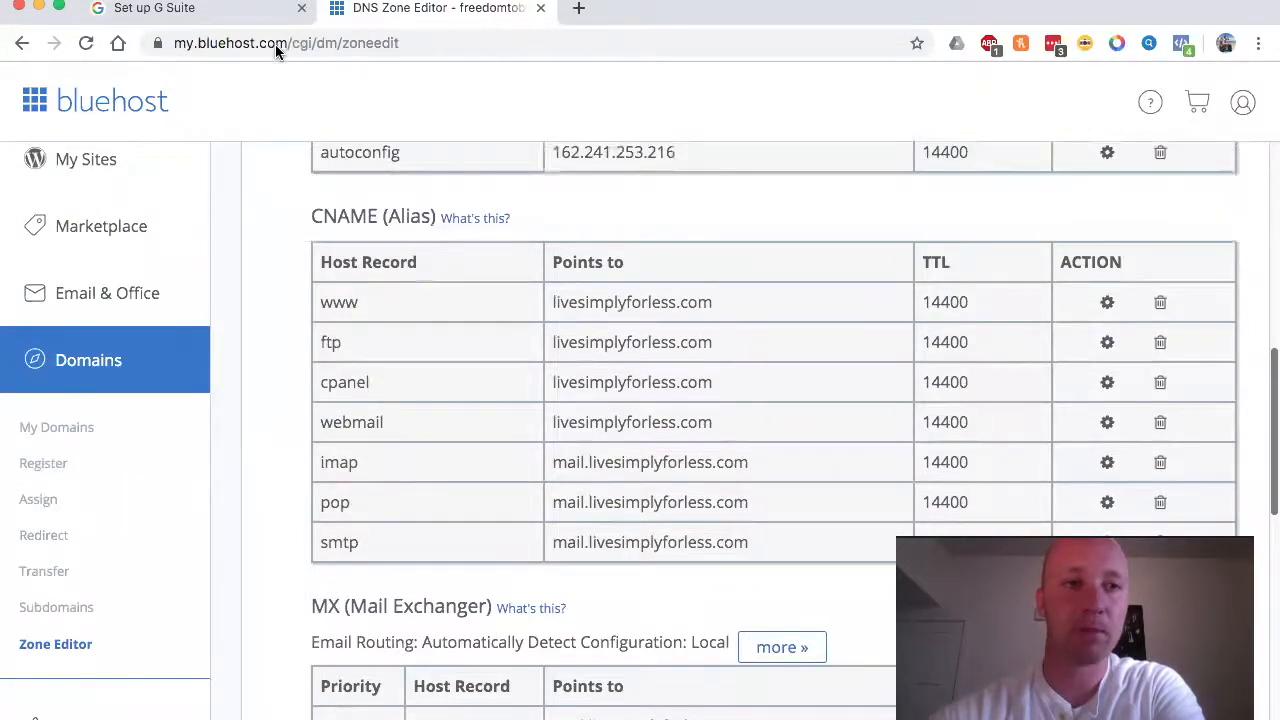
pyautogui.click(223, 9)
pyautogui.scroll(-3, 482, 479)
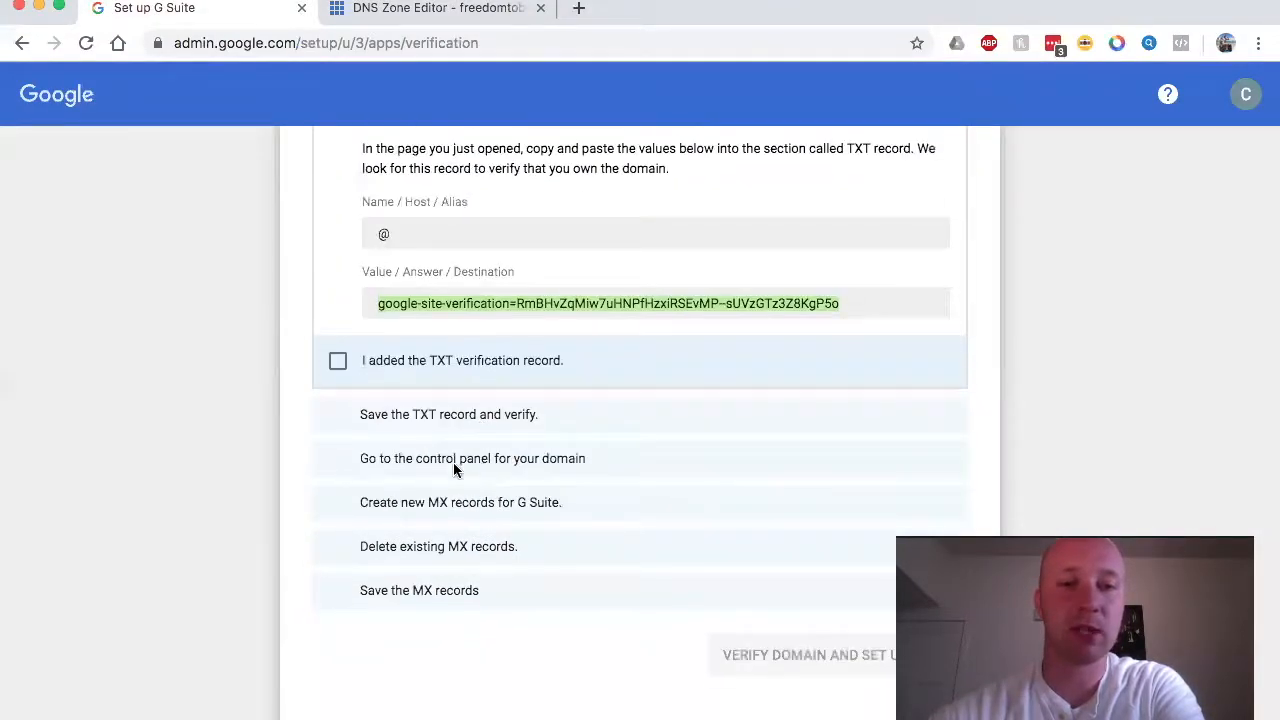
# Step: Mark the TXT verification record as added and saved in G Suite setup
pyautogui.click(339, 364)
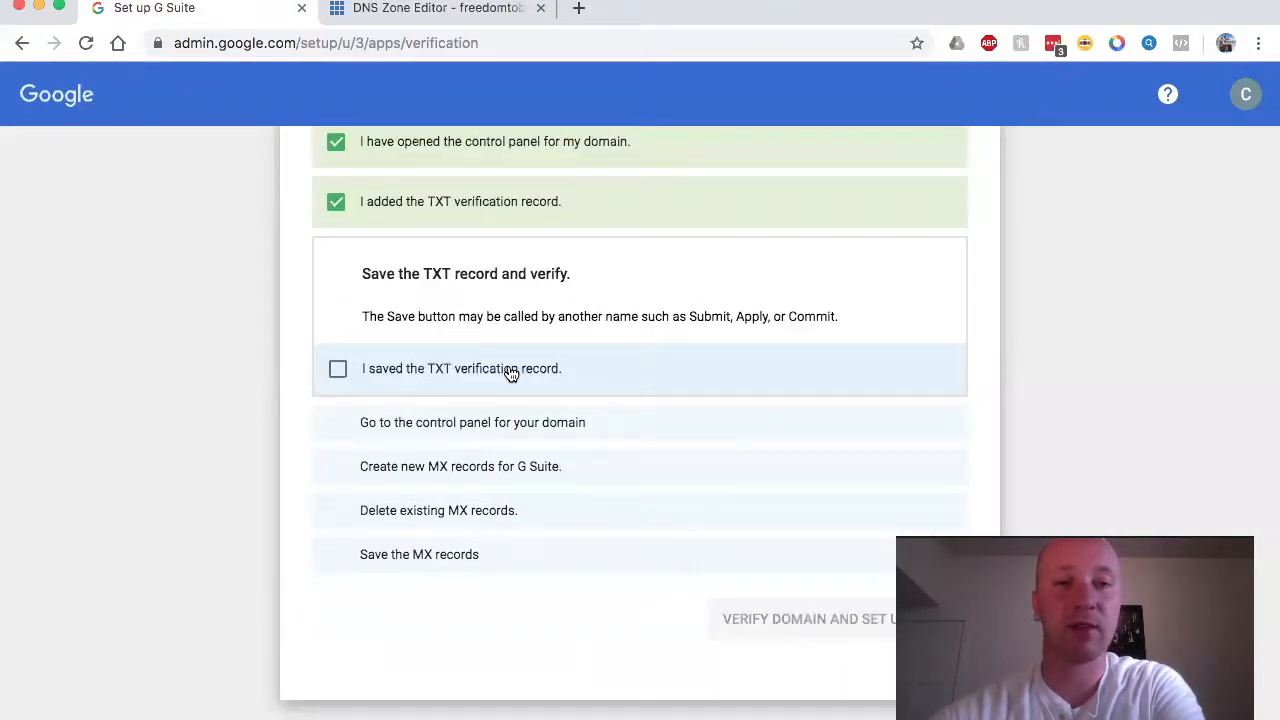
pyautogui.click(338, 369)
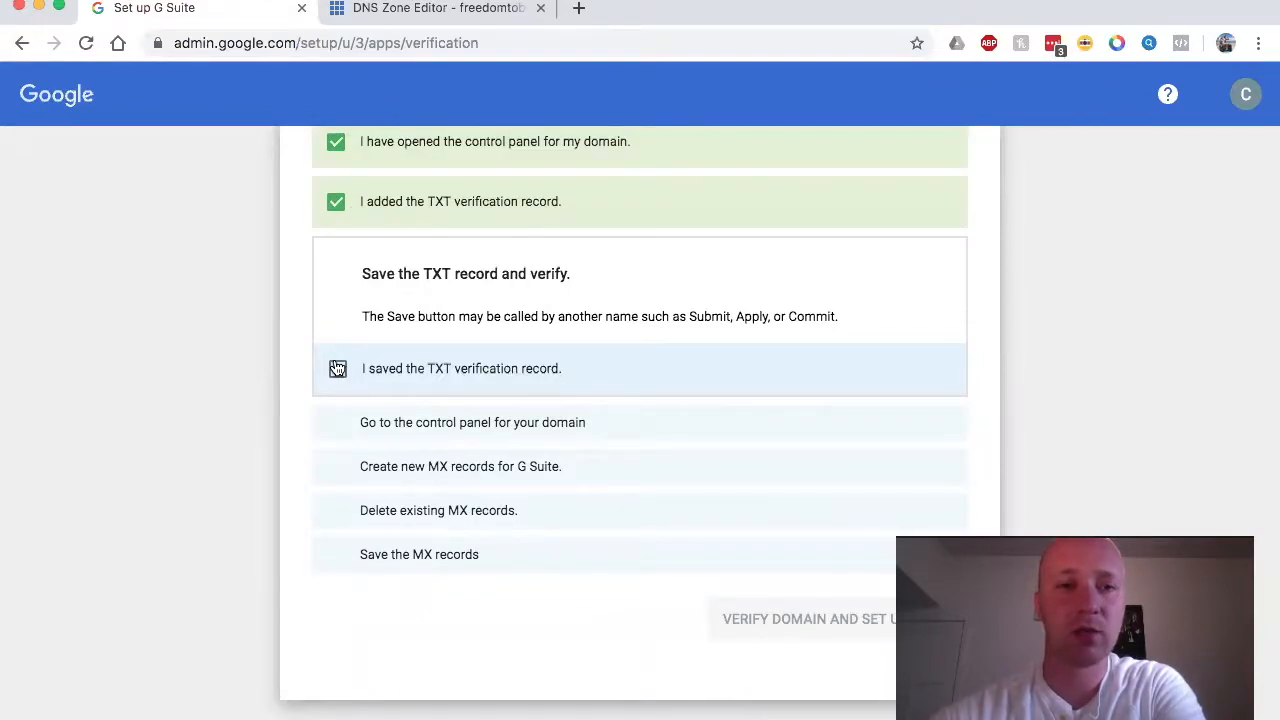
pyautogui.click(367, 14)
pyautogui.scroll(2, 773, 357)
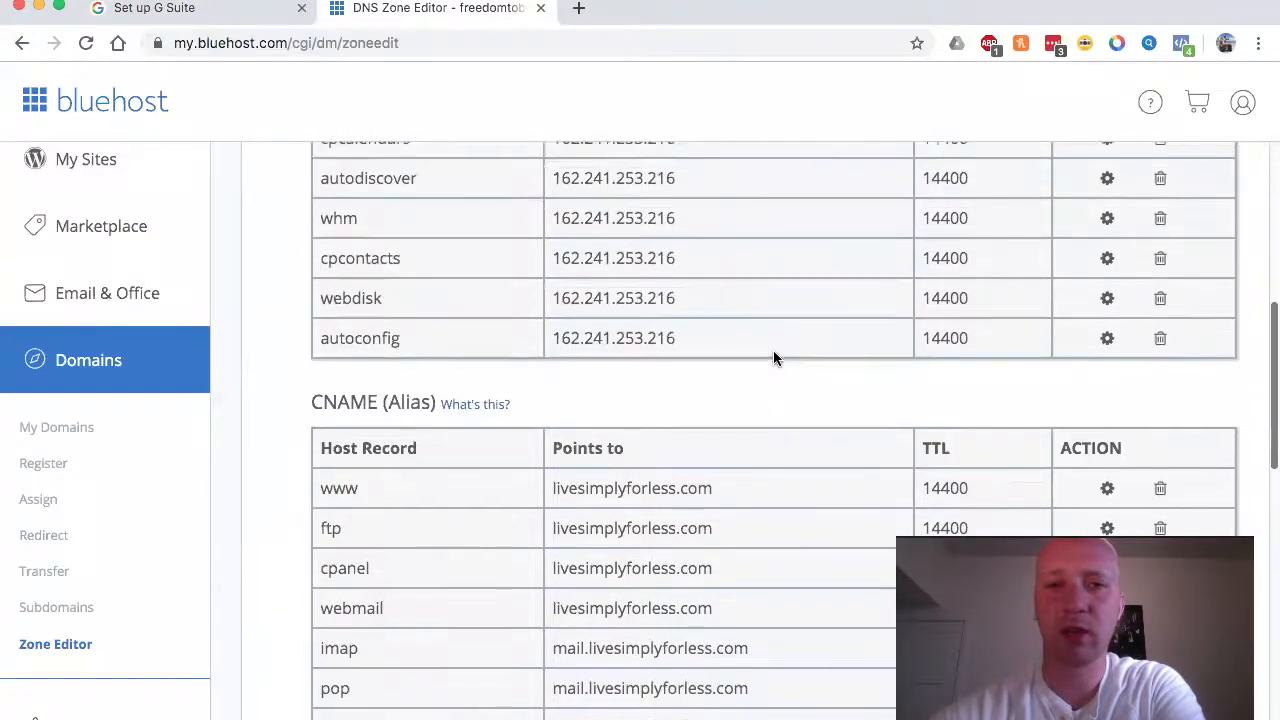
pyautogui.scroll(-2, 773, 358)
pyautogui.scroll(4, 525, 336)
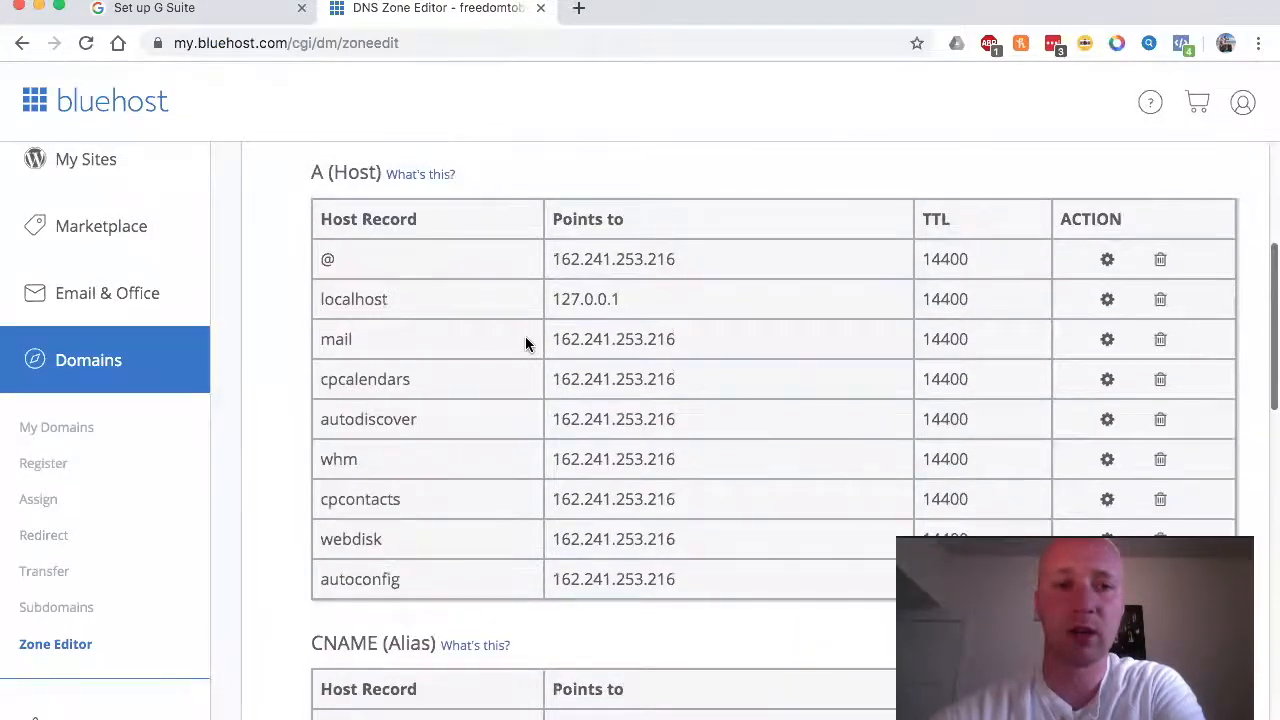
pyautogui.scroll(-9, 525, 336)
pyautogui.scroll(-2, 525, 343)
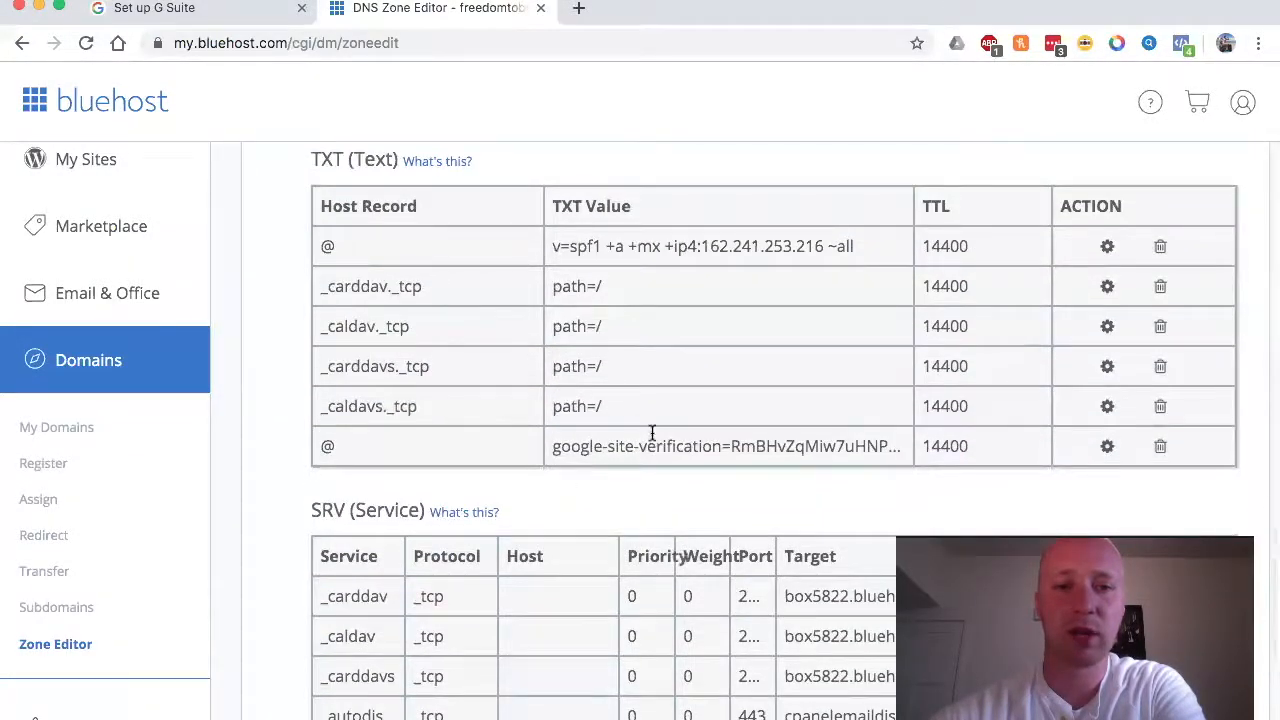
pyautogui.click(247, 14)
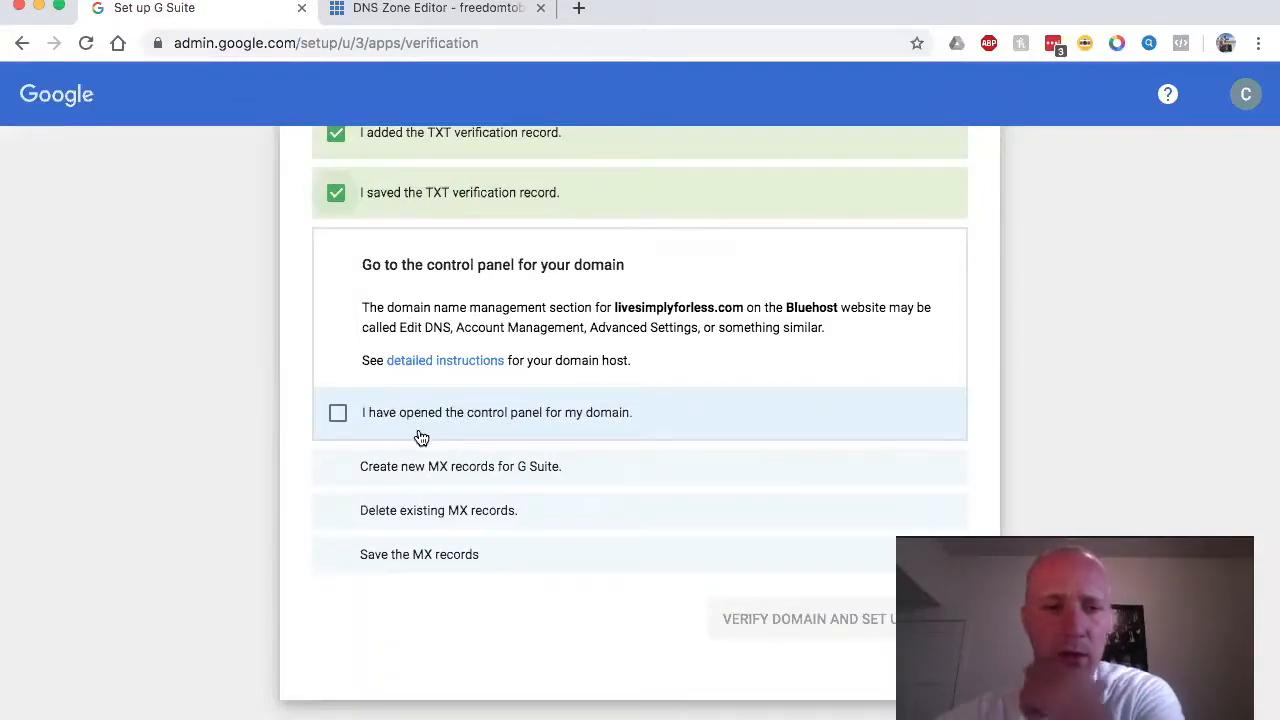
# Step: Tick 'I have opened the control panel' in the G Suite MX record steps
pyautogui.click(339, 416)
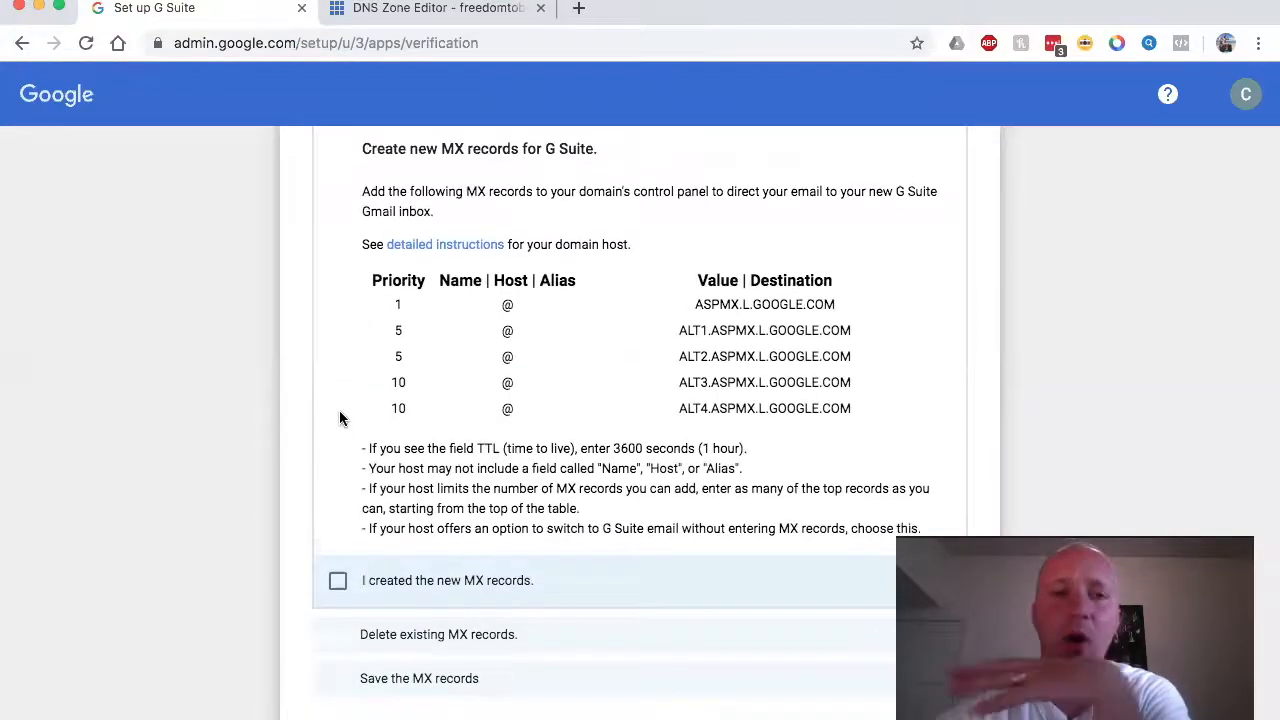
pyautogui.click(488, 12)
pyautogui.scroll(-3, 573, 590)
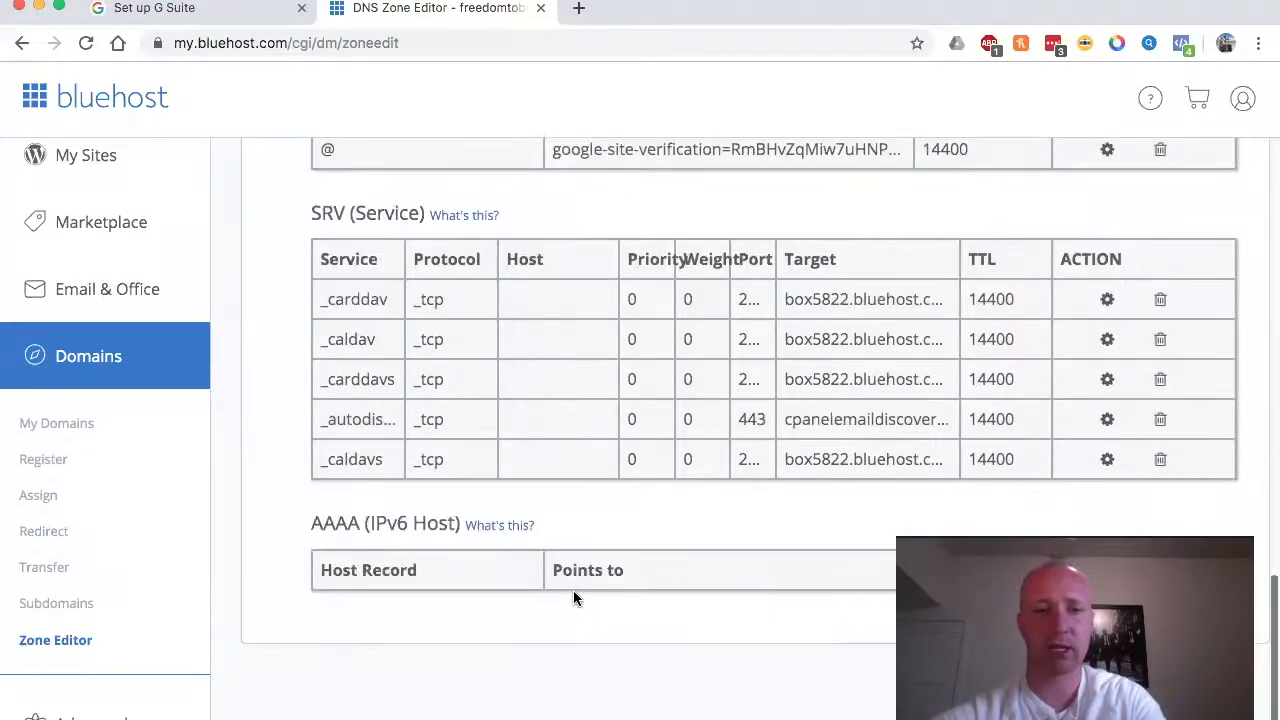
pyautogui.scroll(2, 573, 590)
pyautogui.click(212, 18)
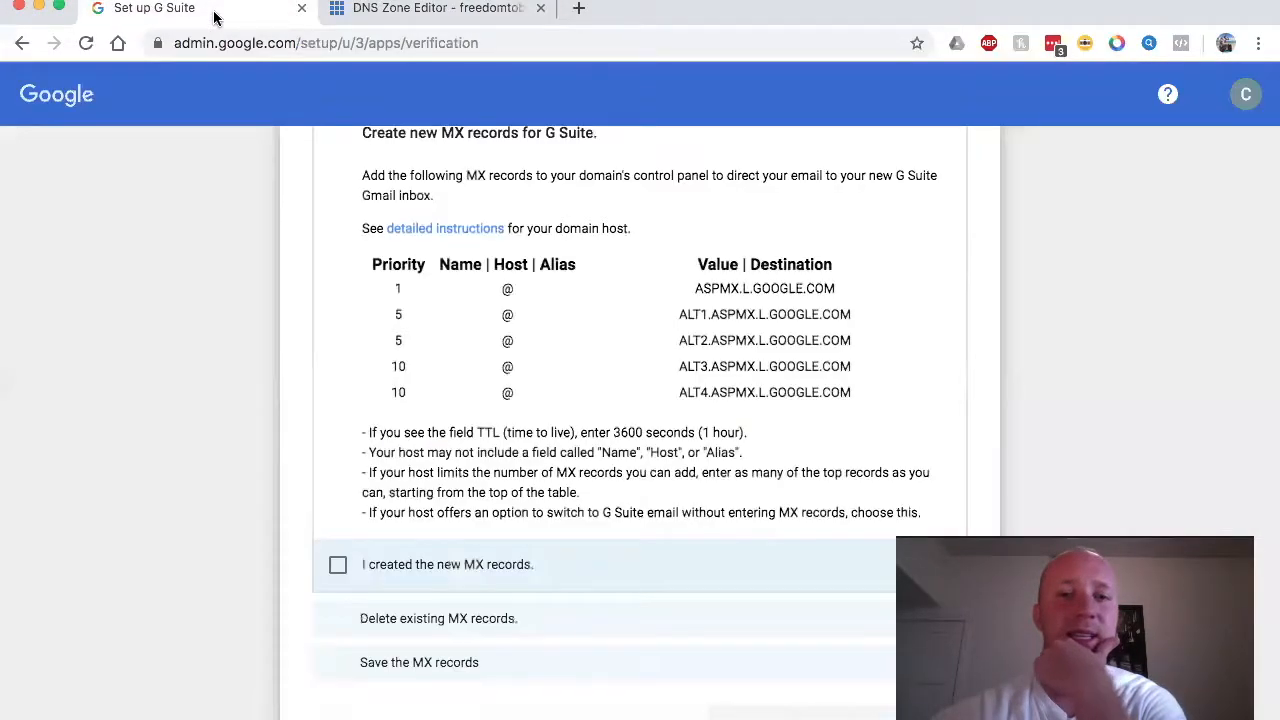
pyautogui.scroll(3, 425, 245)
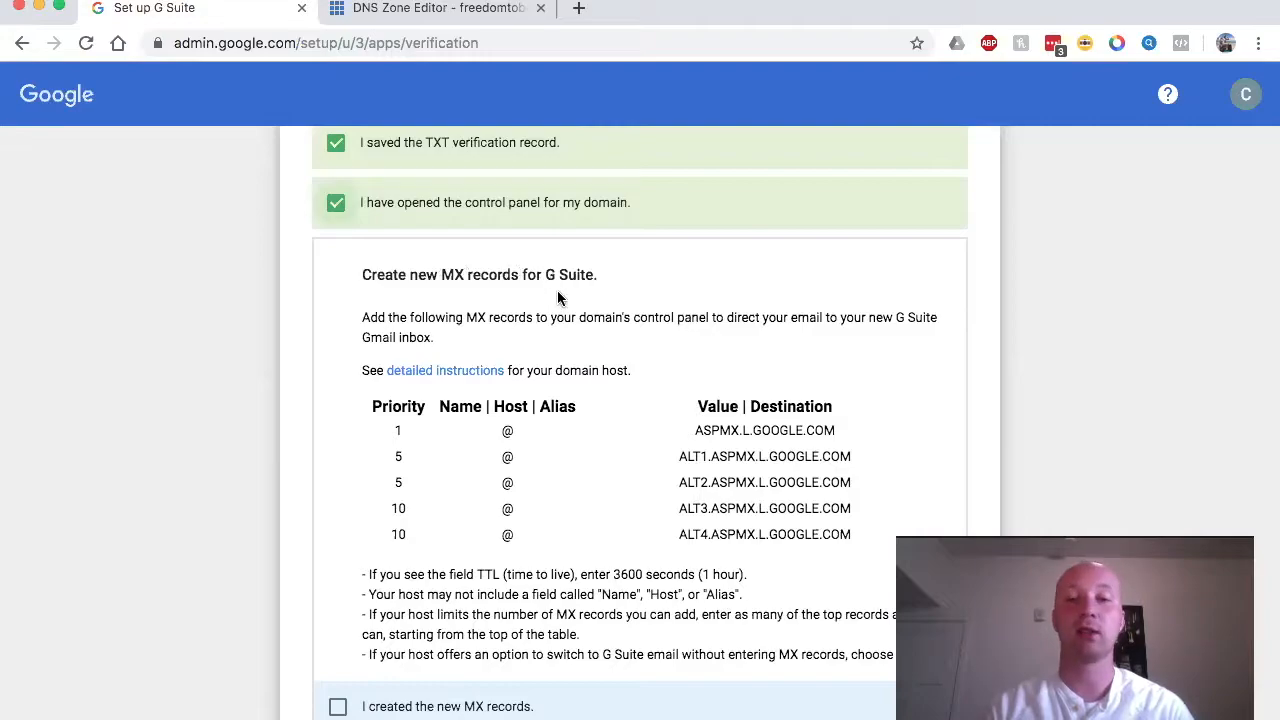
# Step: Copy the priority 1 MX value ASPMX.L.GOOGLE.COM from Google's MX table
pyautogui.scroll(-2, 558, 298)
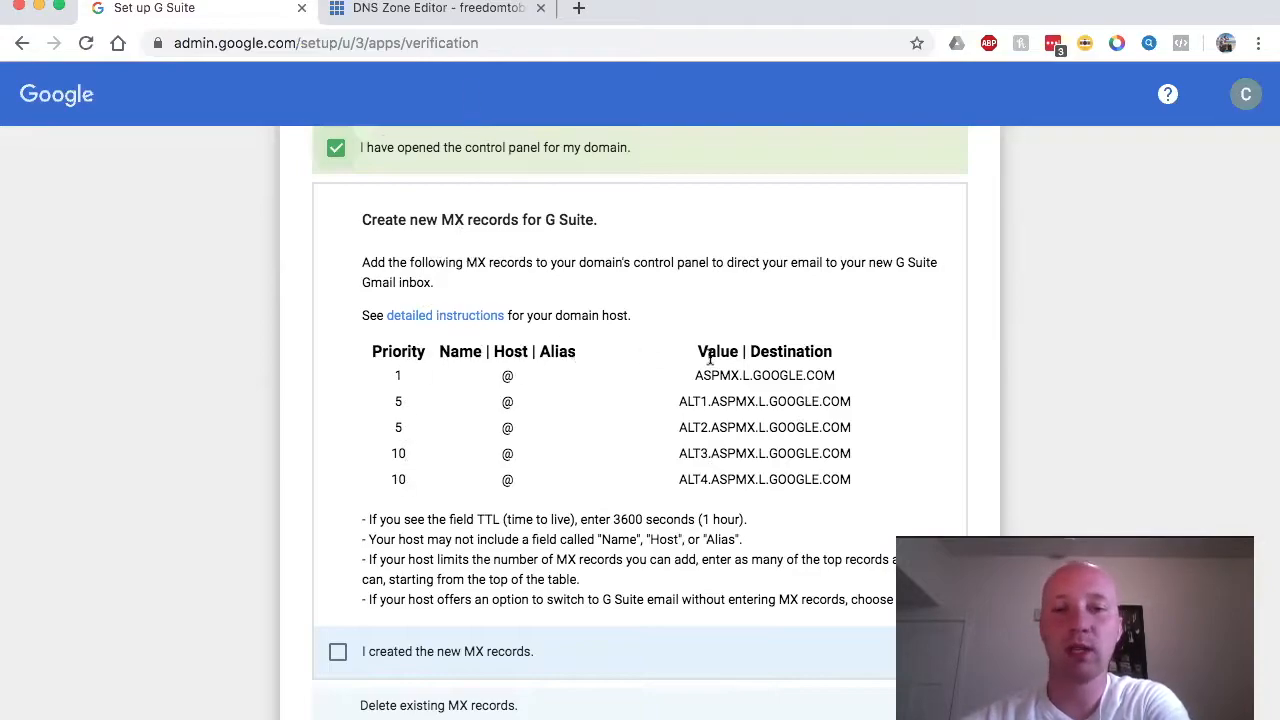
pyautogui.moveTo(686, 375); pyautogui.dragTo(840, 375)
pyautogui.press('super+c')
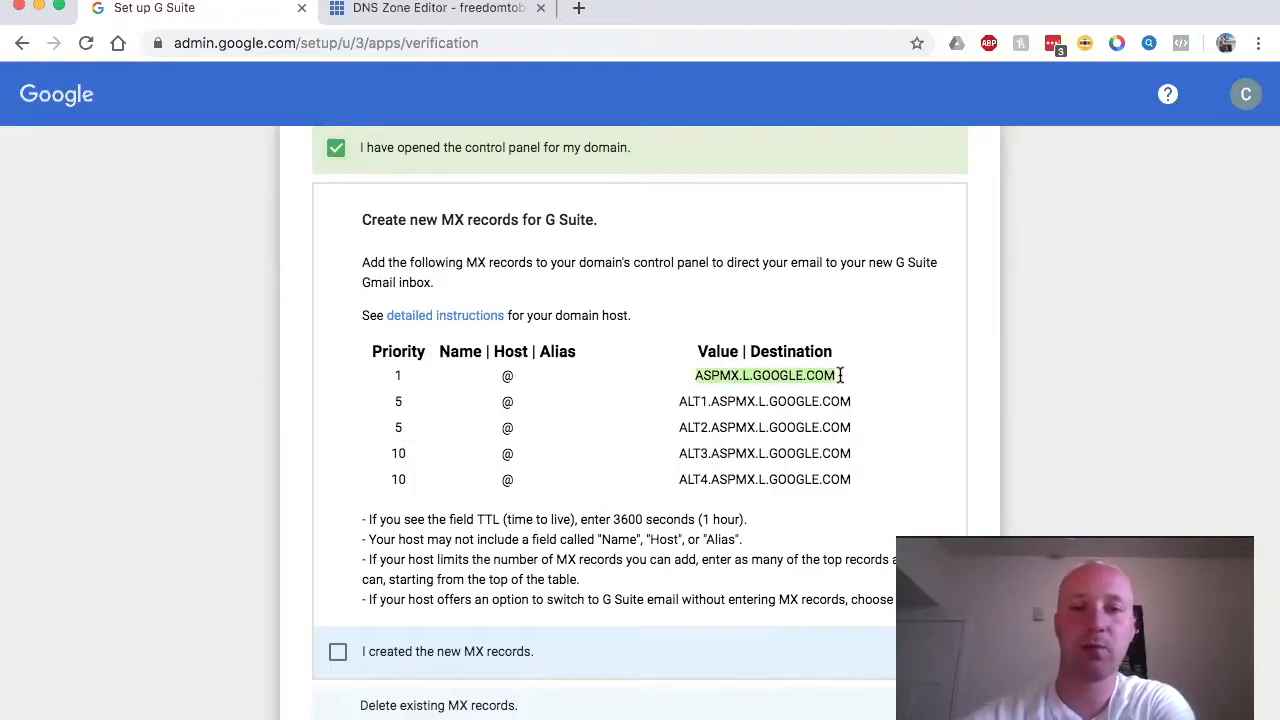
pyautogui.click(393, 10)
# Step: Start a new MX record pointing to ASPMX.L.GOOGLE.COM
pyautogui.scroll(15, 603, 250)
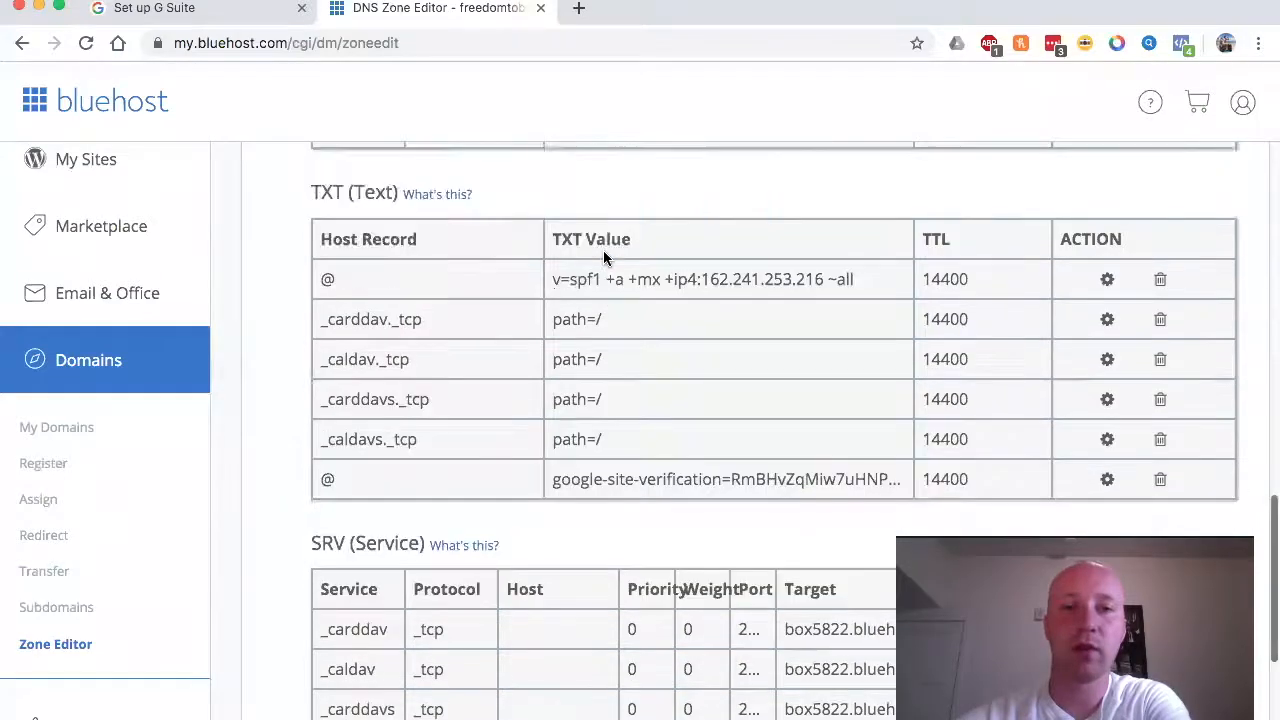
pyautogui.scroll(5, 603, 258)
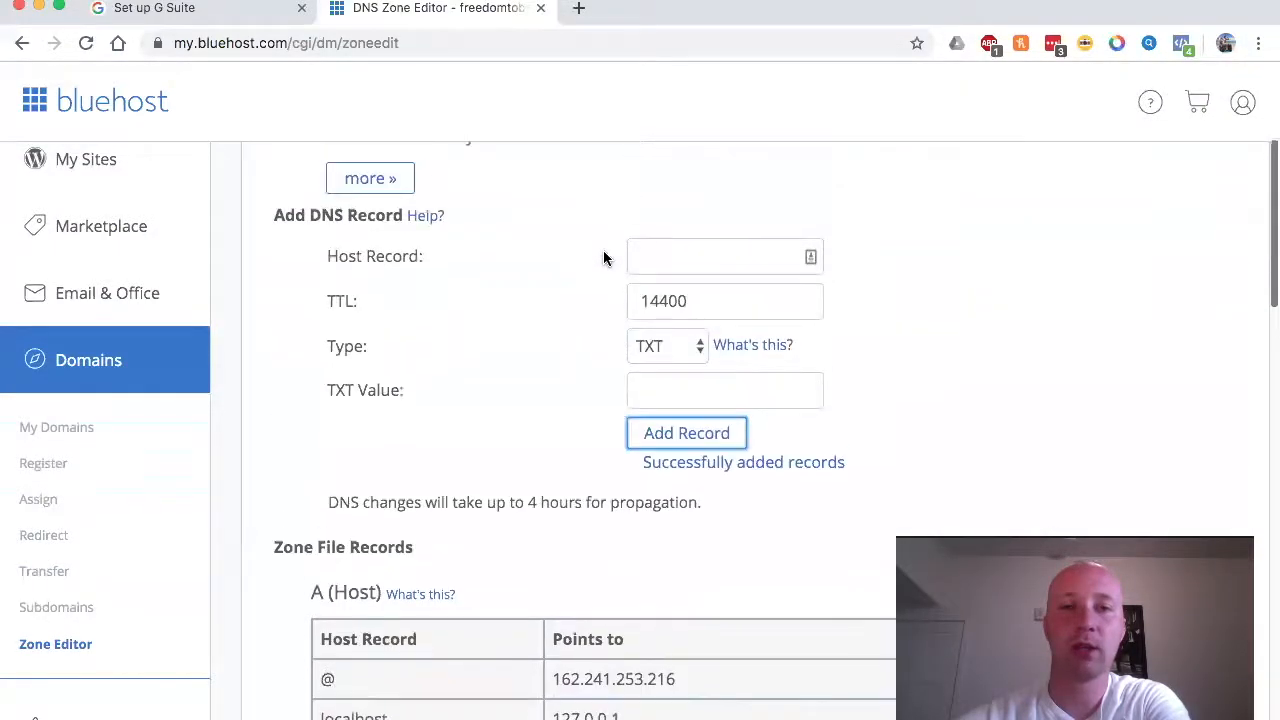
pyautogui.click(683, 450)
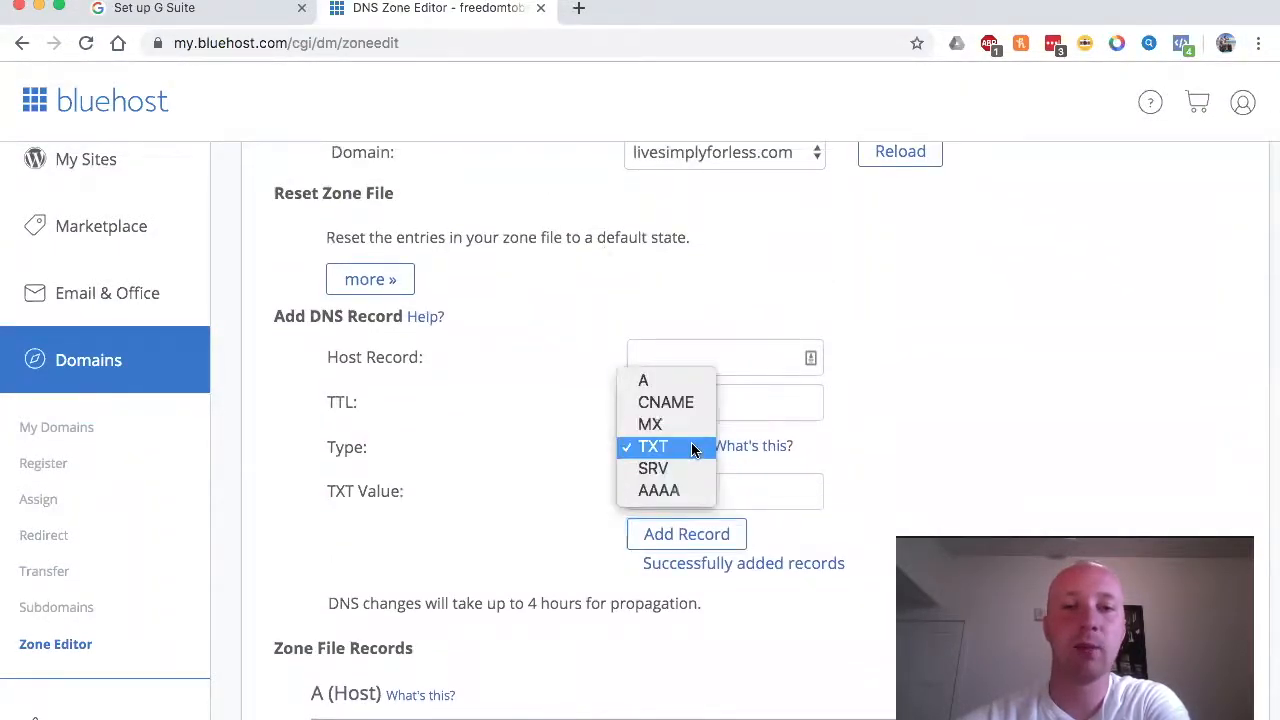
pyautogui.click(651, 424)
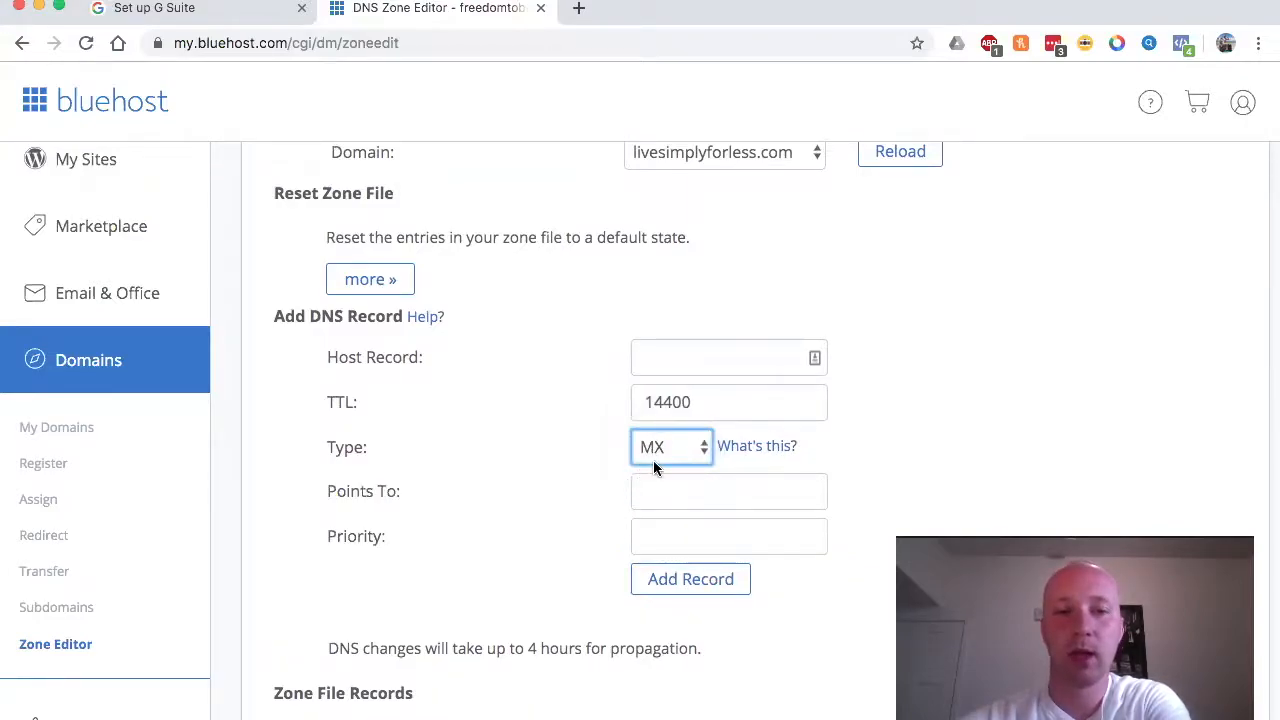
pyautogui.click(666, 492)
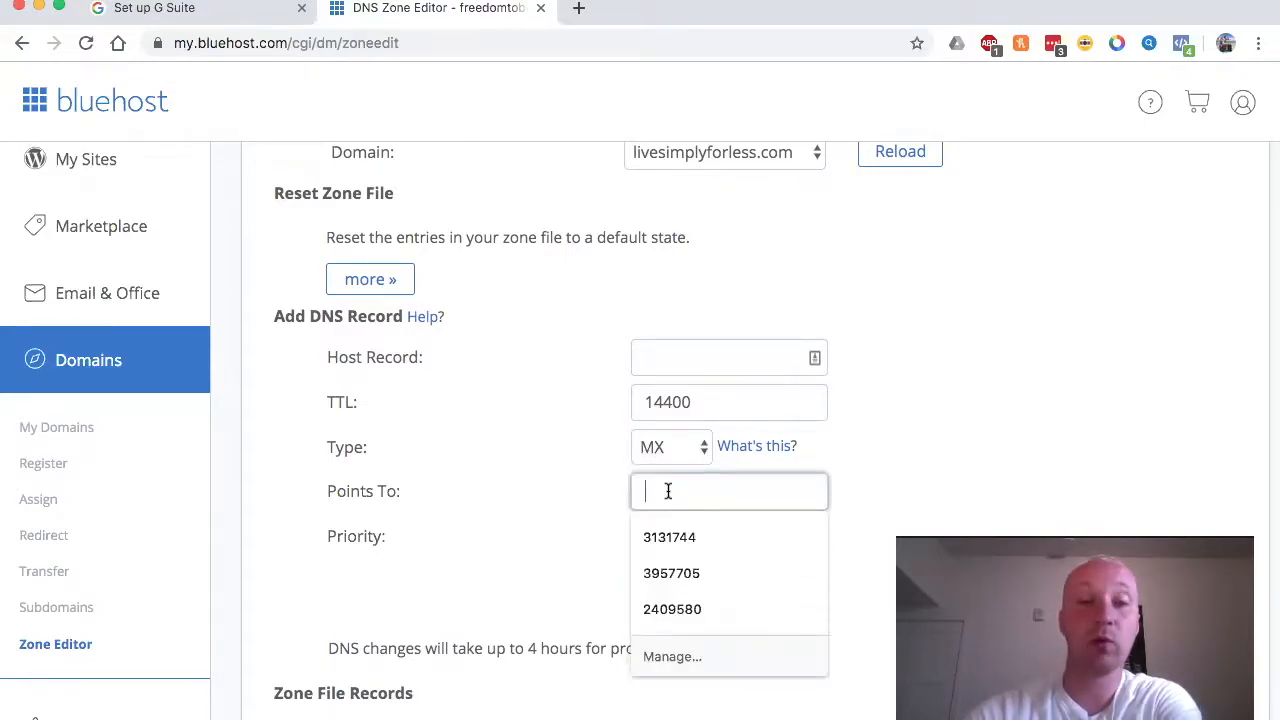
pyautogui.press('super+v')
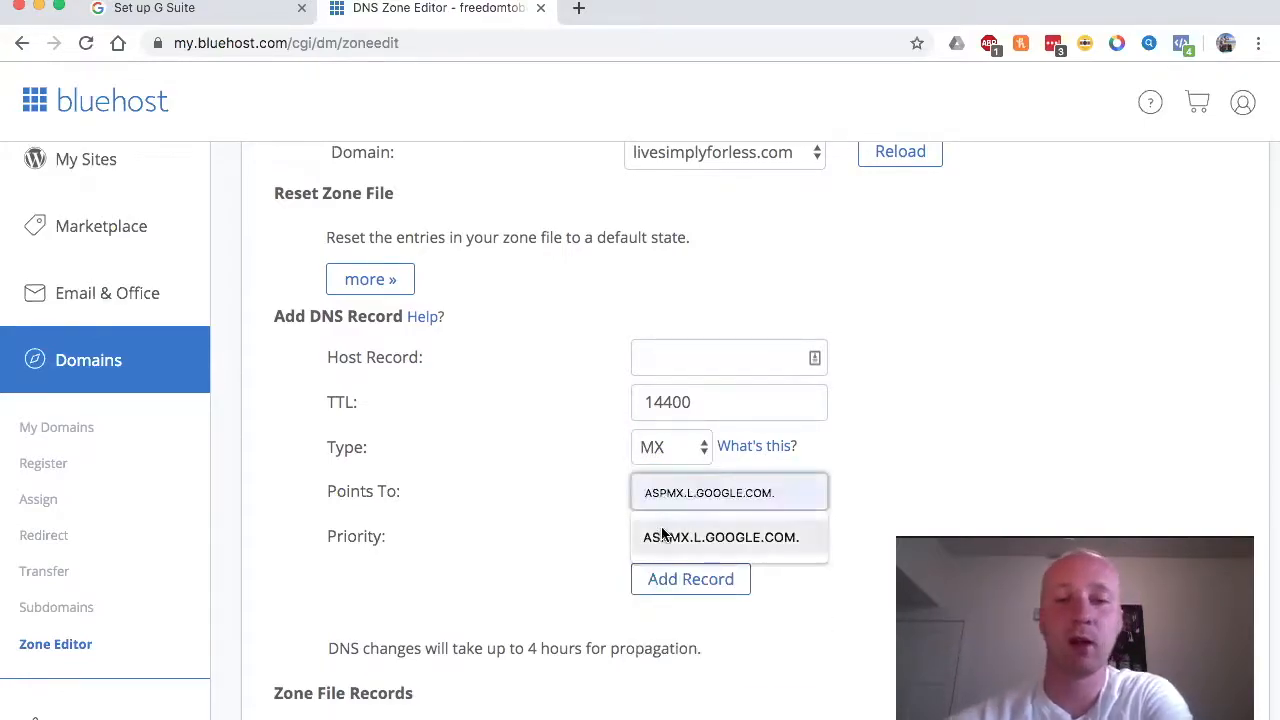
pyautogui.click(563, 503)
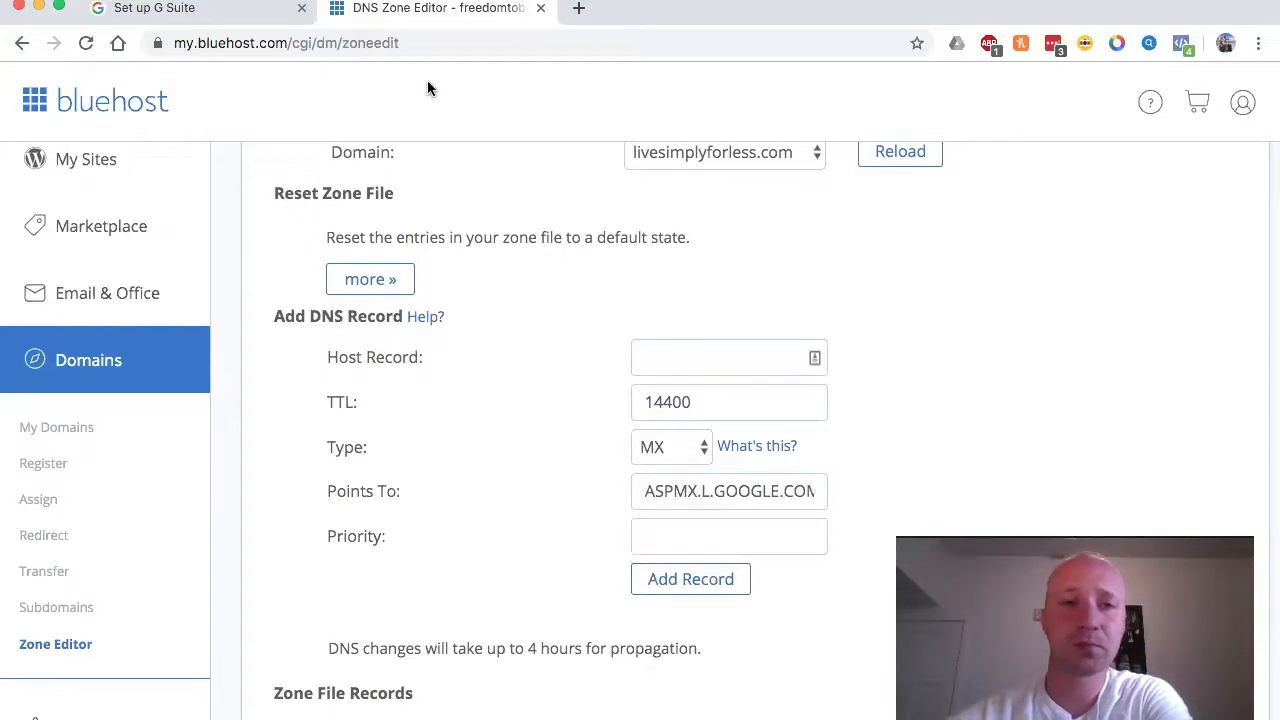
# Step: Give the MX record host @ and priority 1, and add it
pyautogui.click(256, 10)
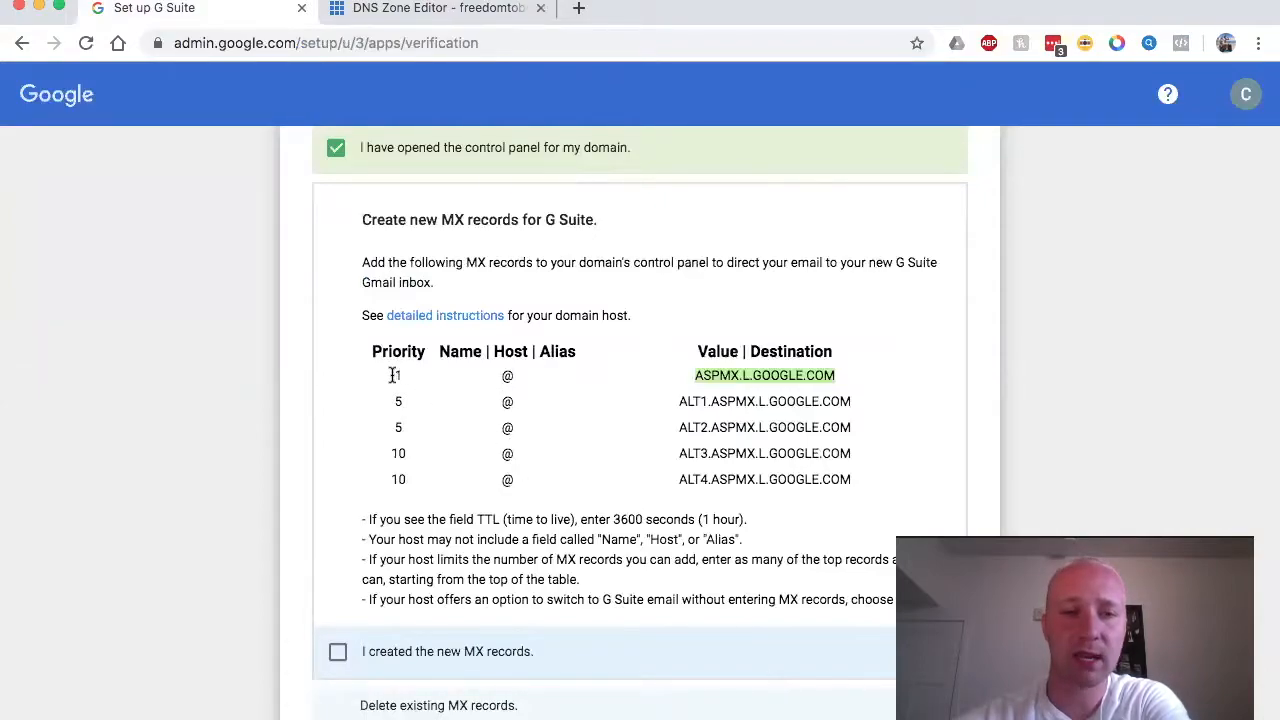
pyautogui.click(426, 12)
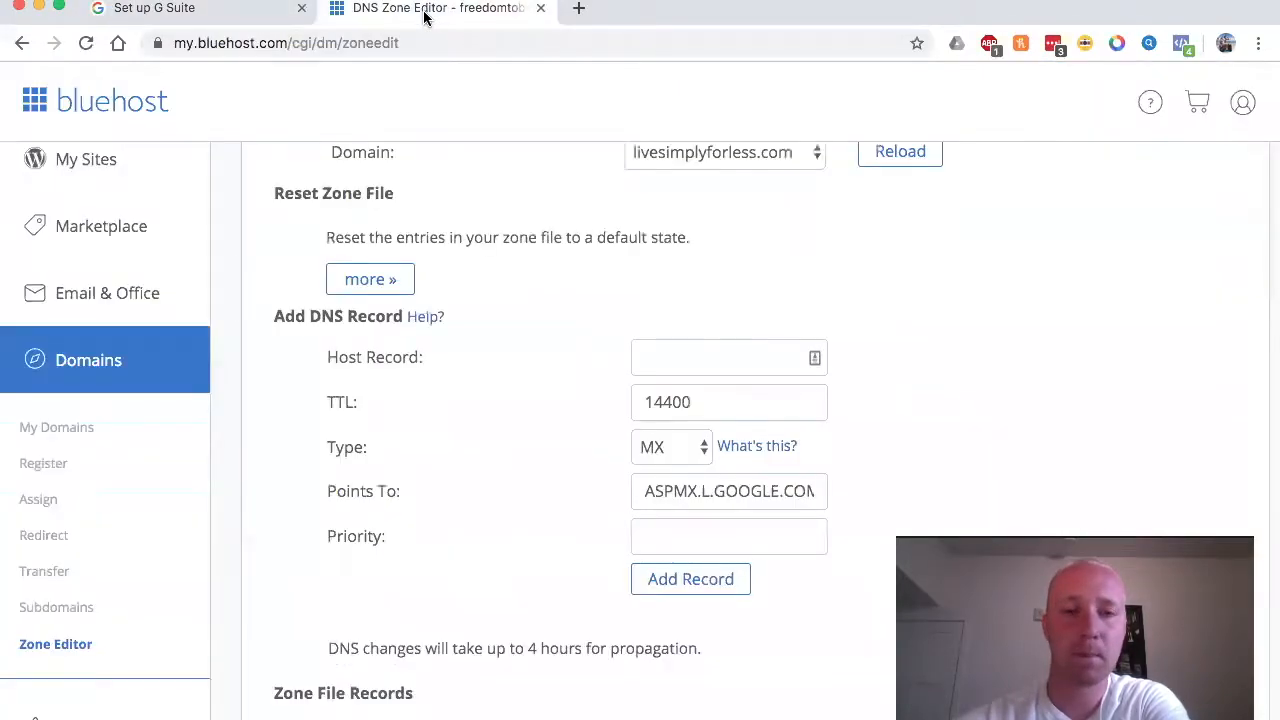
pyautogui.click(654, 357)
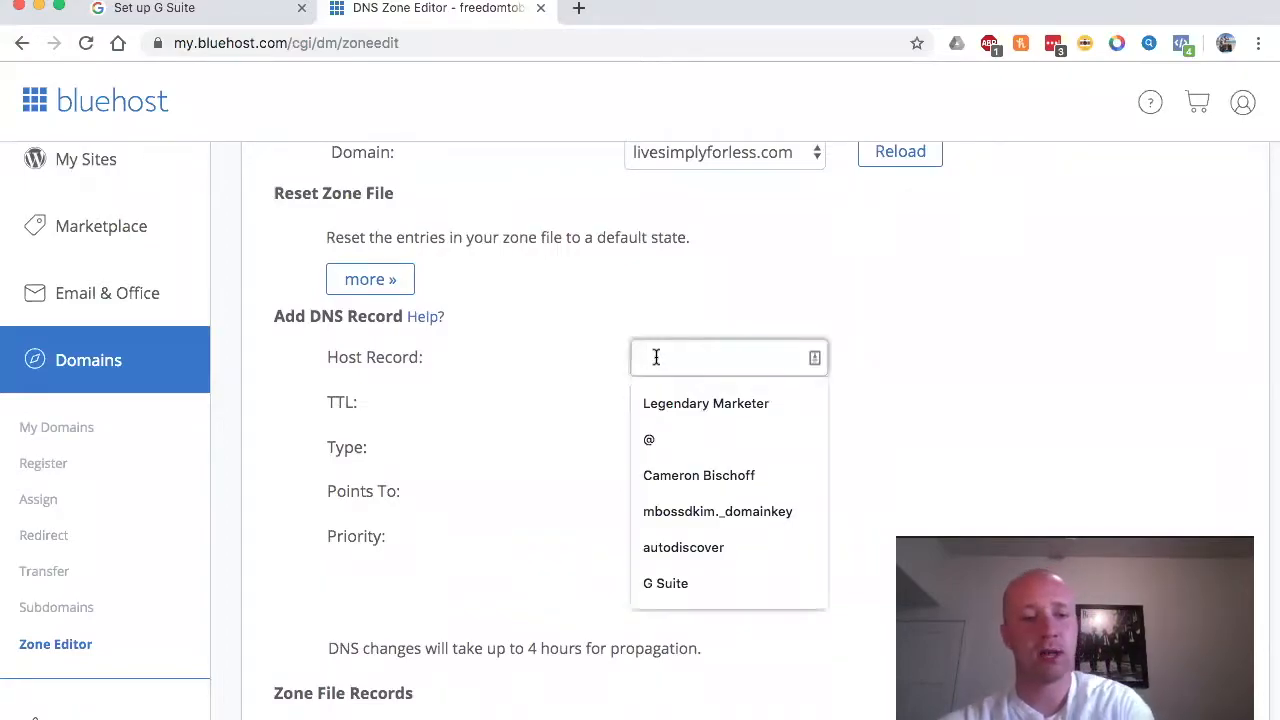
pyautogui.write('@')
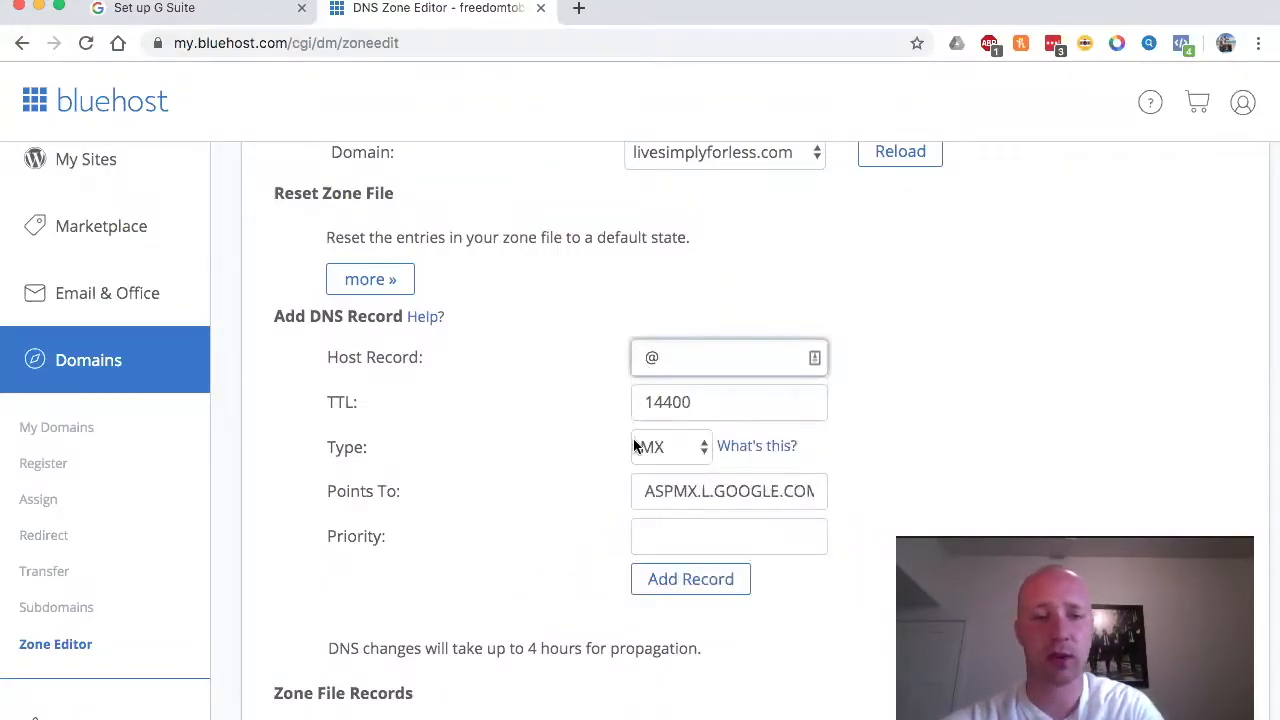
pyautogui.click(660, 539)
pyautogui.write('1')
pyautogui.click(556, 547)
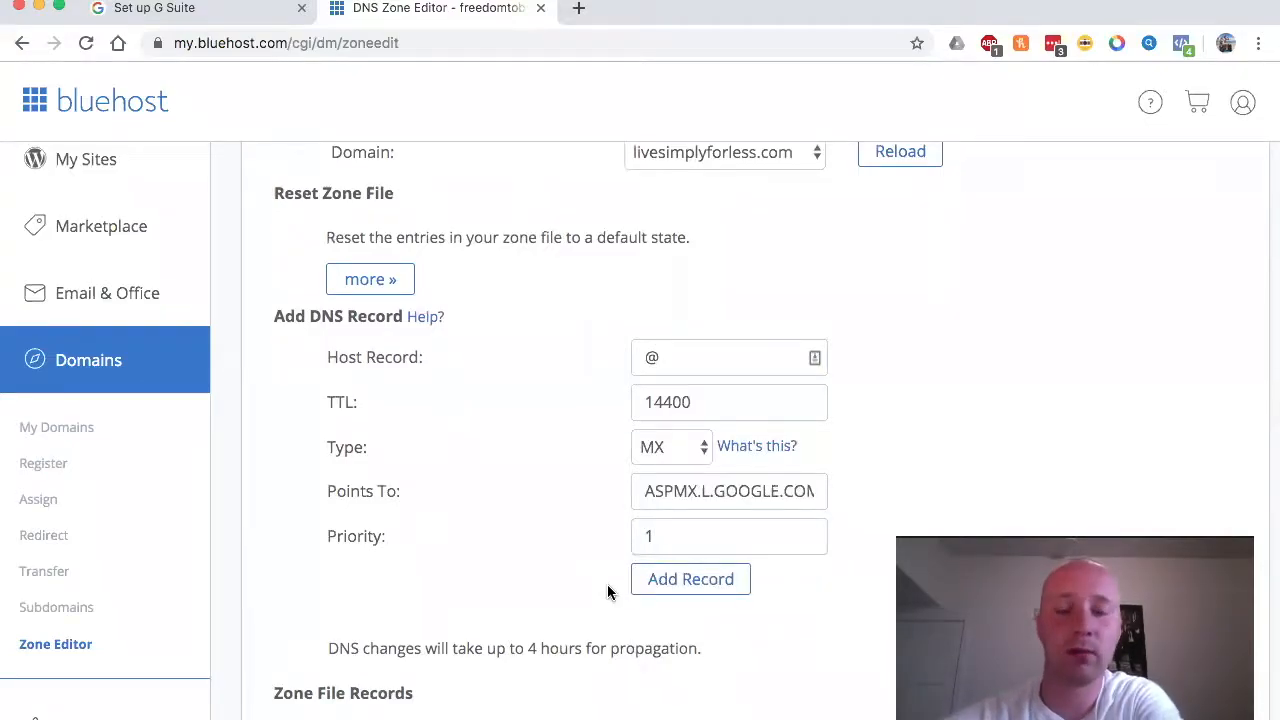
pyautogui.click(680, 588)
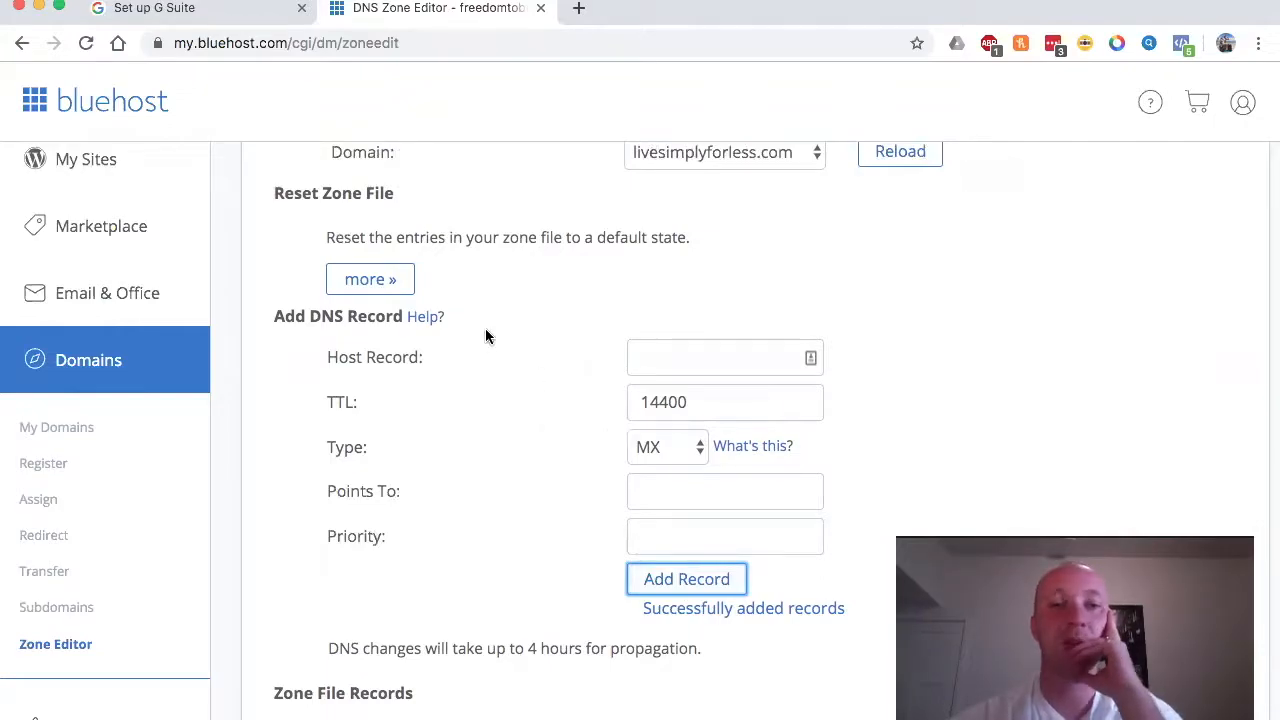
# Step: Copy ALT1.ASPMX.L.GOOGLE.COM from Google and add it as an @ MX record with priority 5
pyautogui.click(240, 6)
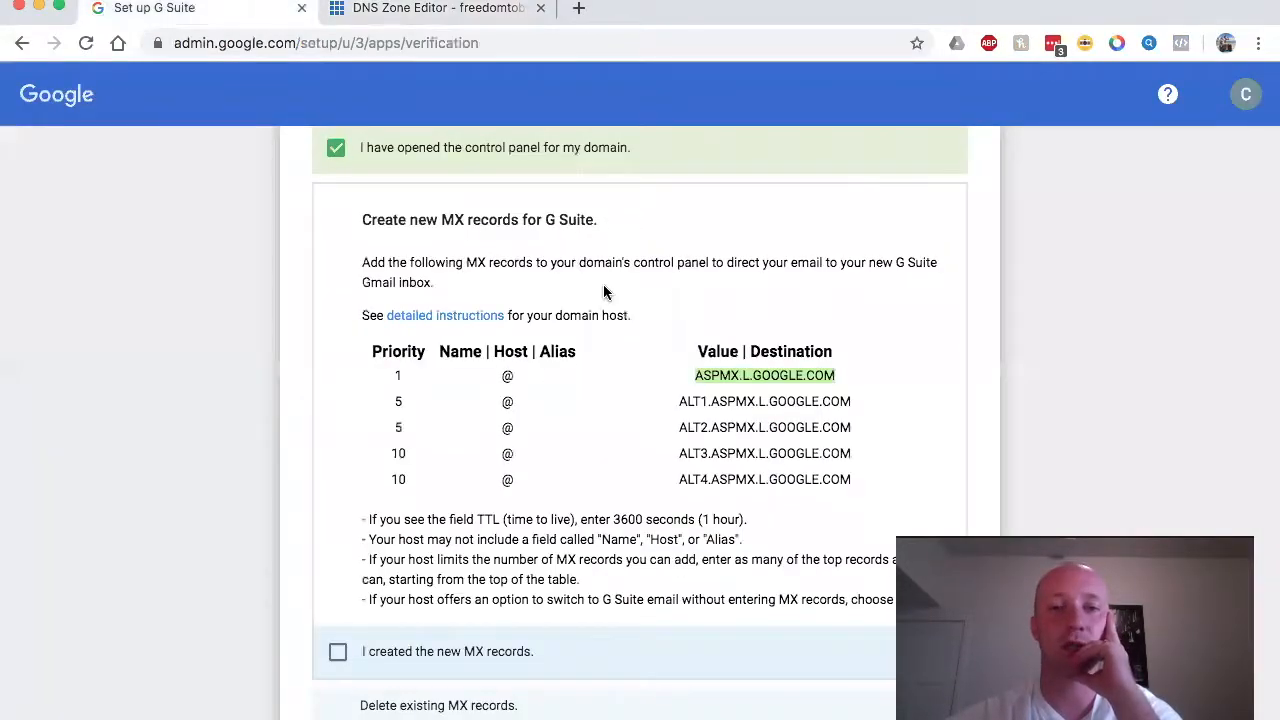
pyautogui.moveTo(671, 400); pyautogui.dragTo(849, 400)
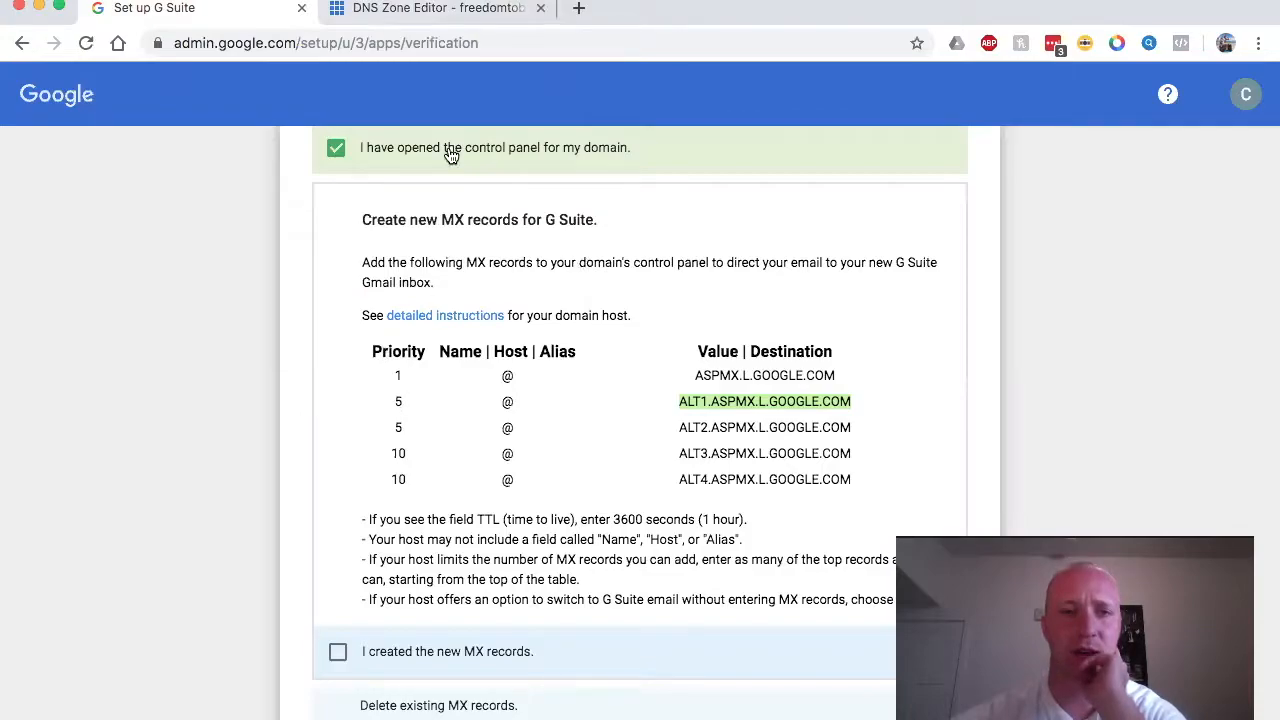
pyautogui.click(457, 12)
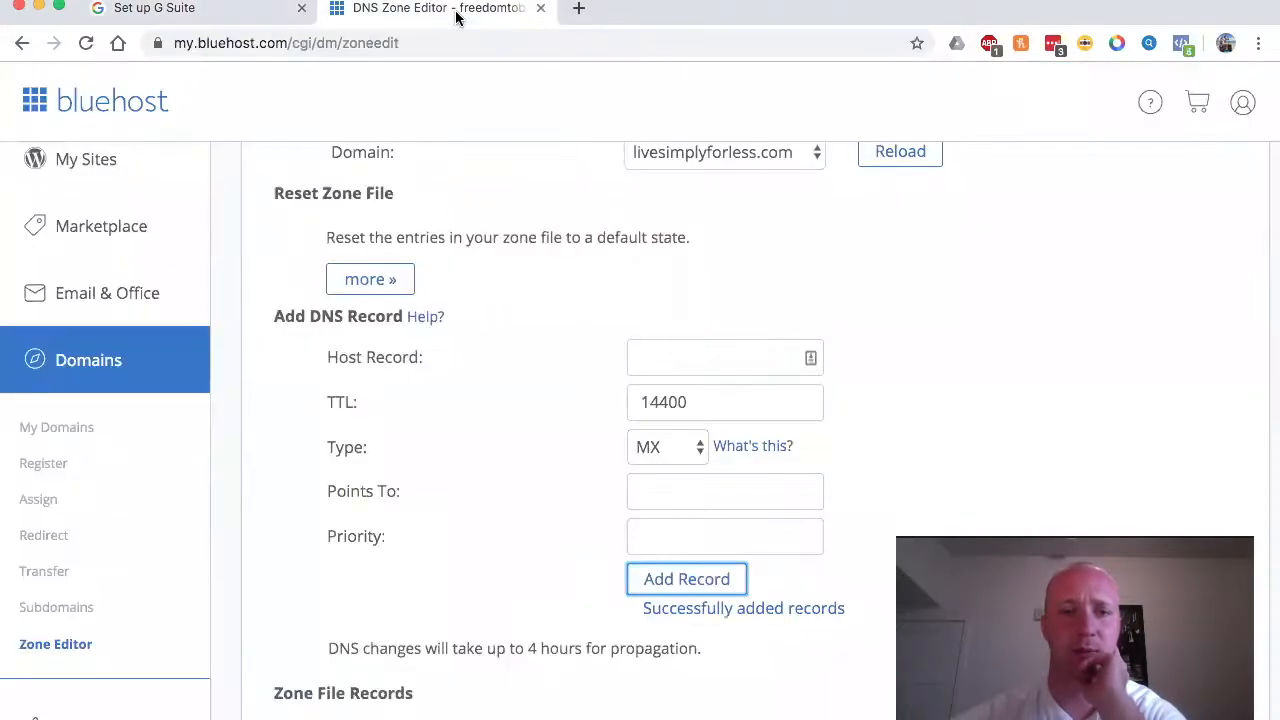
pyautogui.click(697, 487)
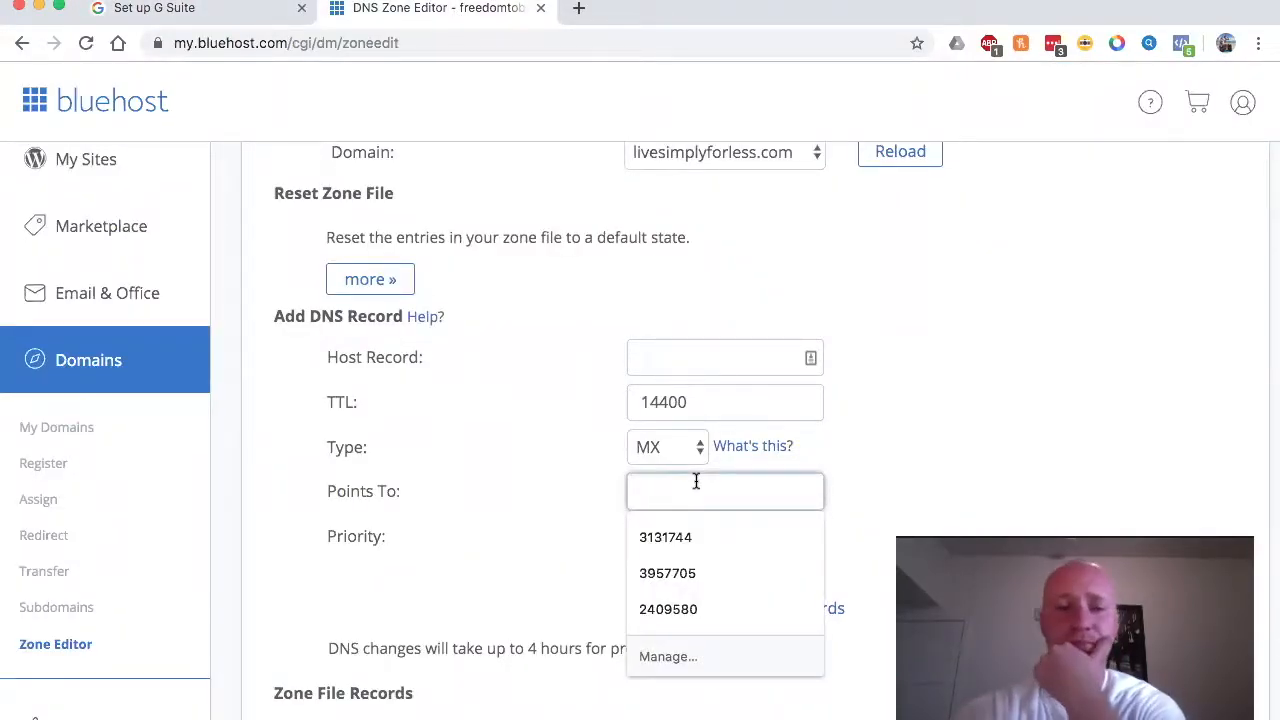
pyautogui.write('ASPMX.L.GOOGLE.COM')
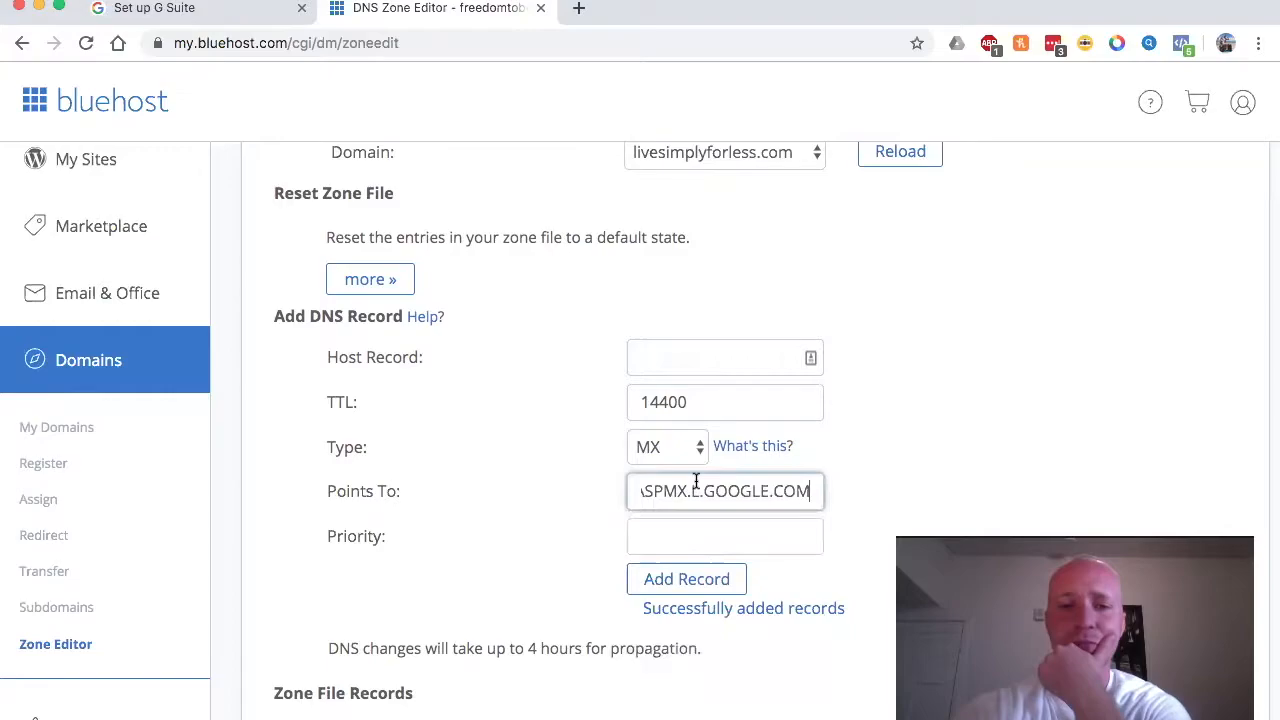
pyautogui.click(674, 531)
pyautogui.write('5')
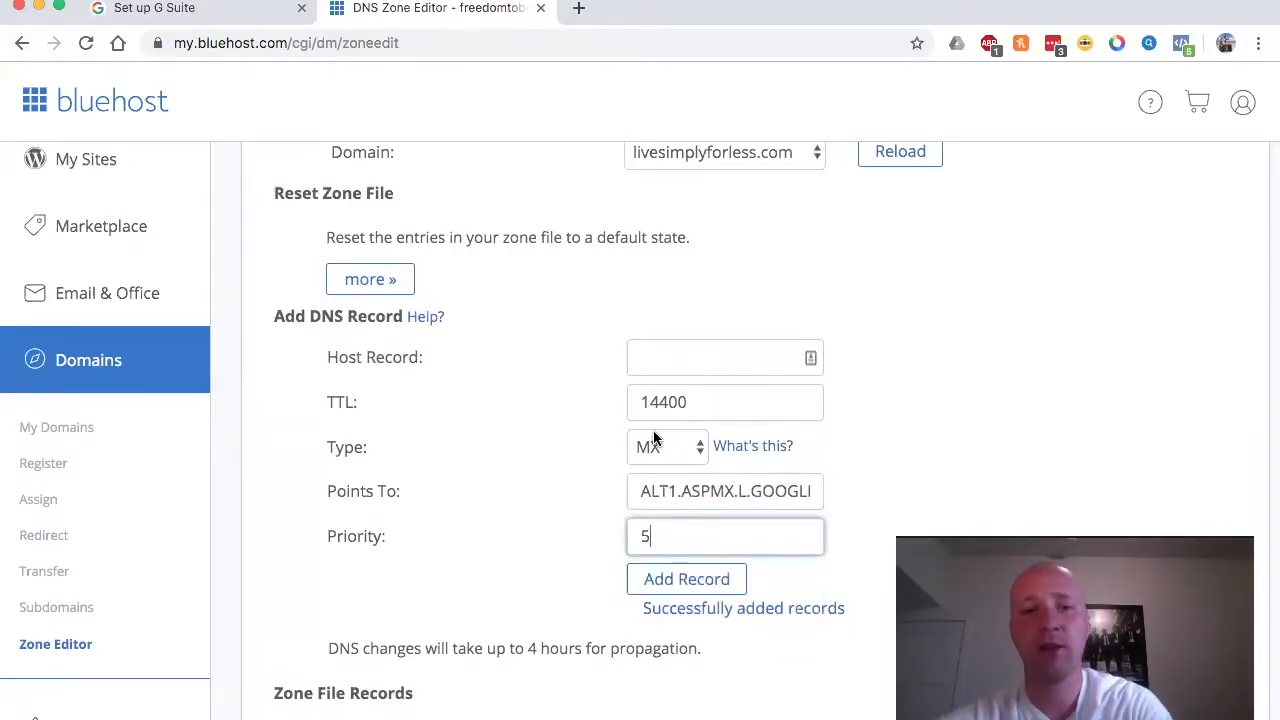
pyautogui.click(636, 351)
pyautogui.click(645, 439)
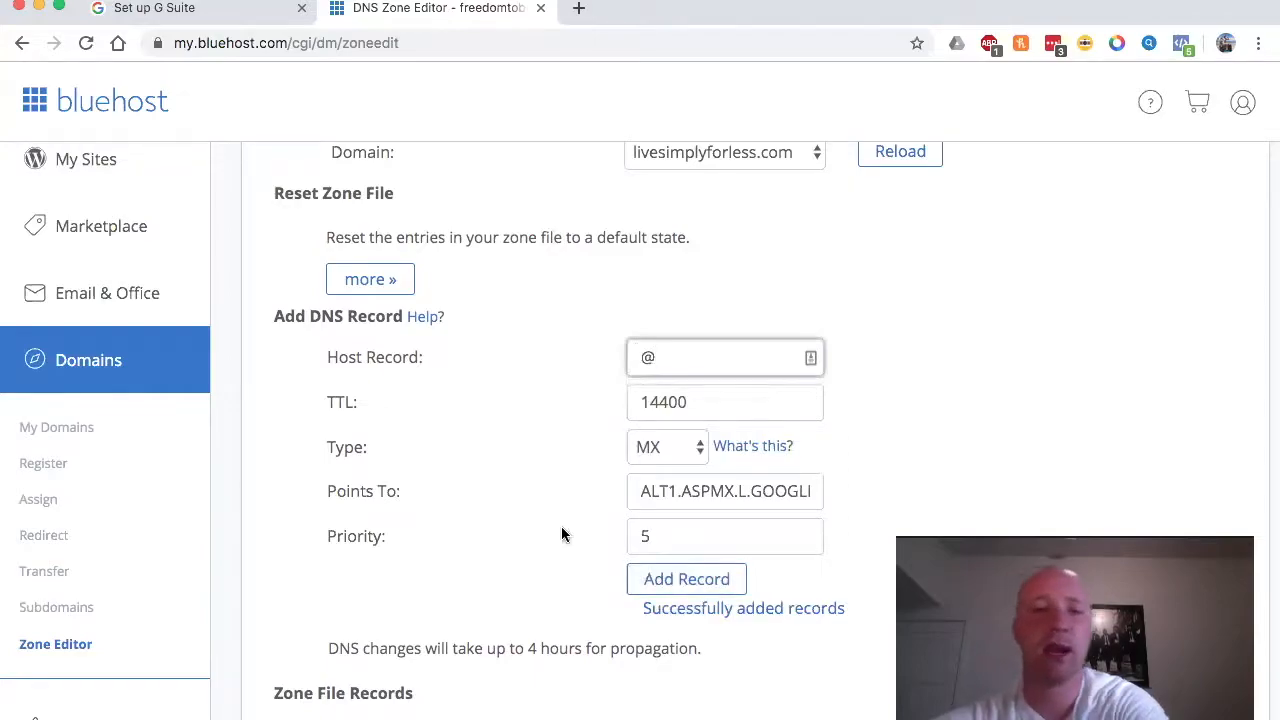
pyautogui.click(664, 580)
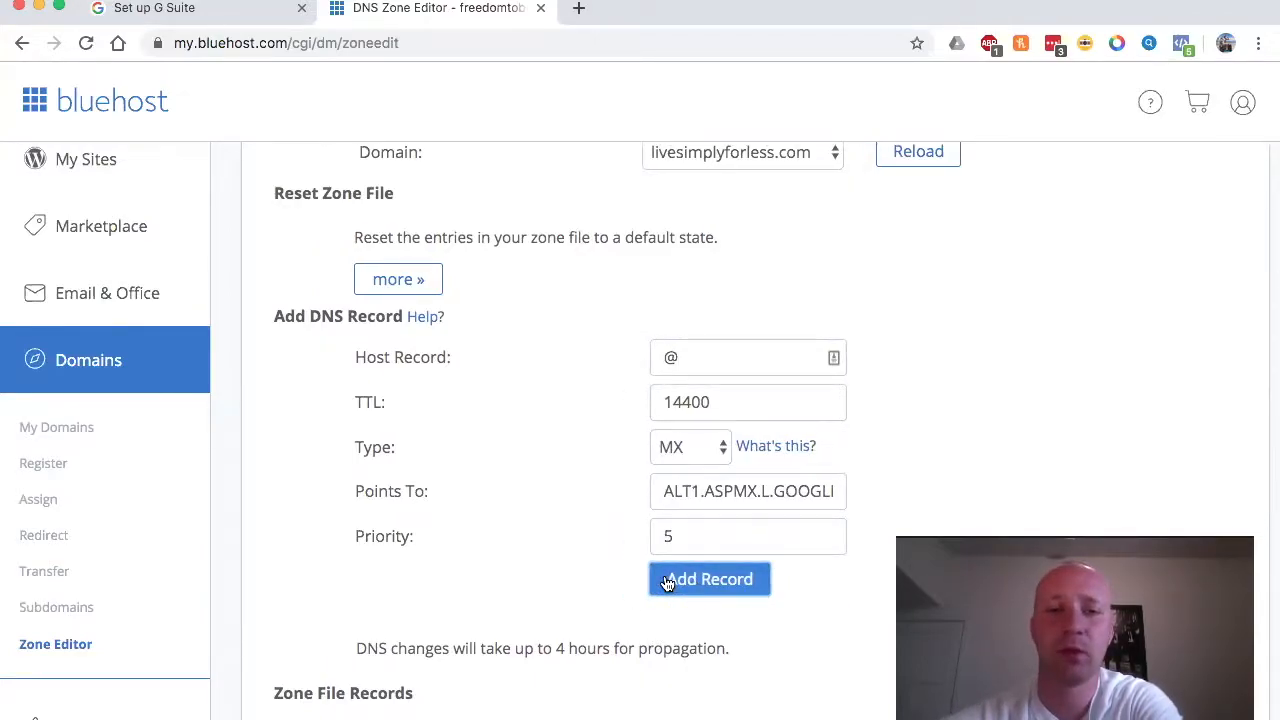
pyautogui.click(668, 580)
pyautogui.click(655, 584)
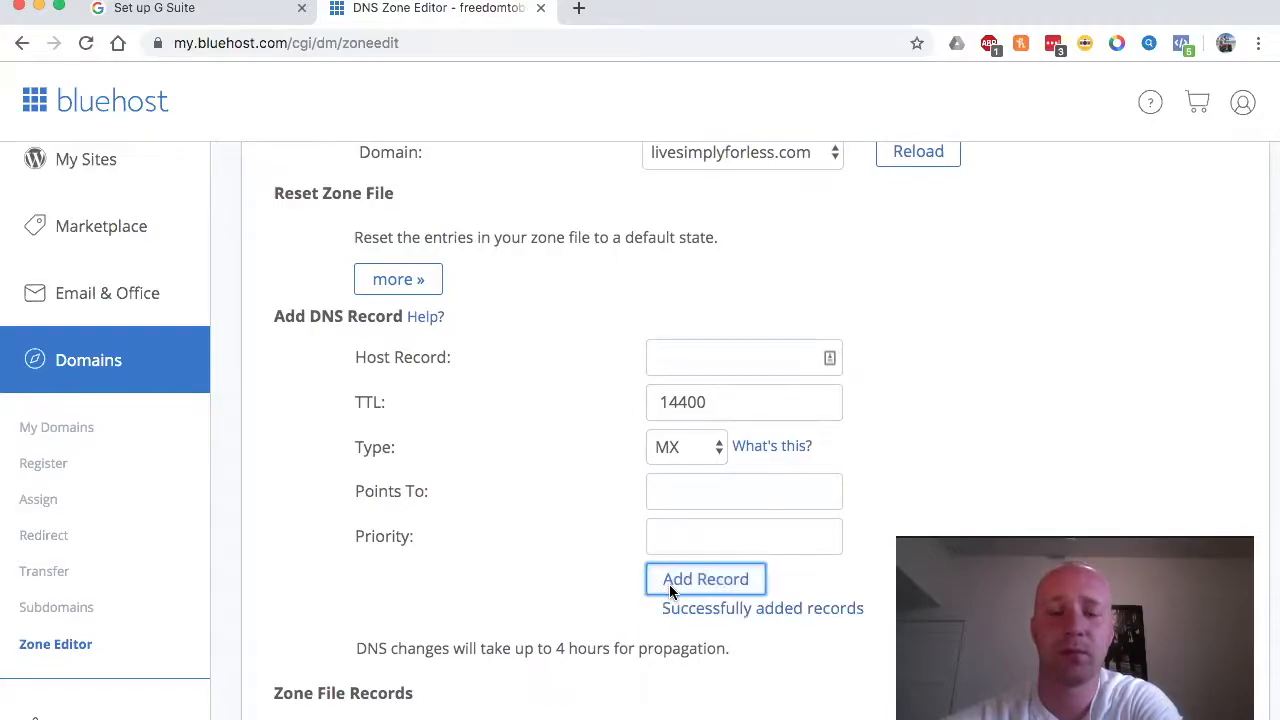
# Step: Fill a new MX record: ALT2.ASPMX.L.GOOGLE.COM, priority 5, host @
pyautogui.click(218, 6)
pyautogui.moveTo(676, 427); pyautogui.dragTo(855, 430)
pyautogui.press('super+c')
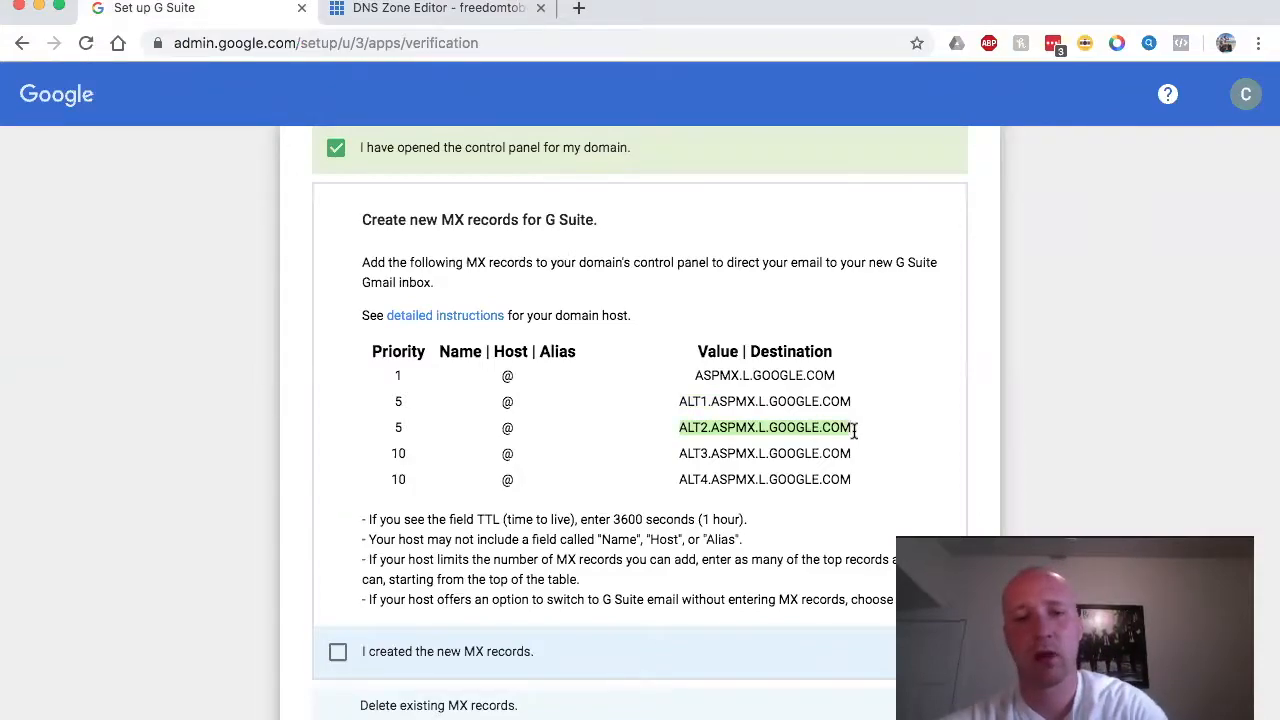
pyautogui.click(410, 10)
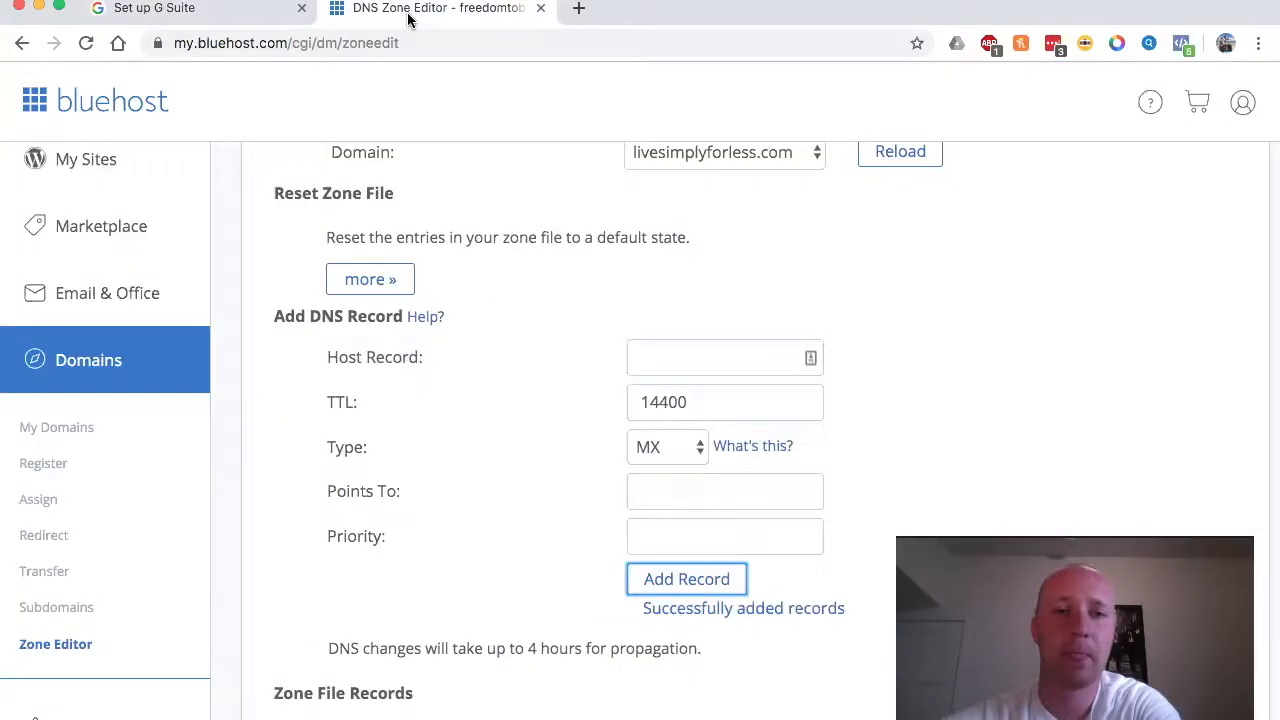
pyautogui.click(678, 492)
pyautogui.press('super+v')
pyautogui.click(666, 532)
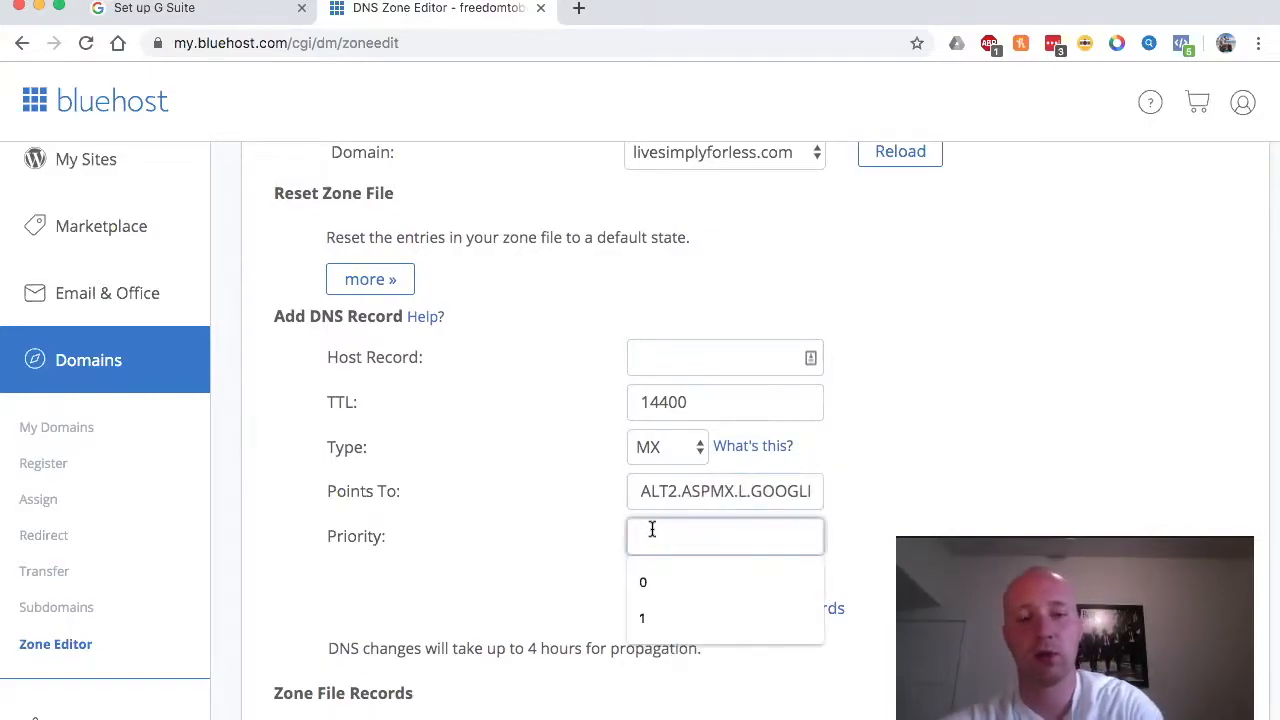
pyautogui.write('5')
pyautogui.click(642, 356)
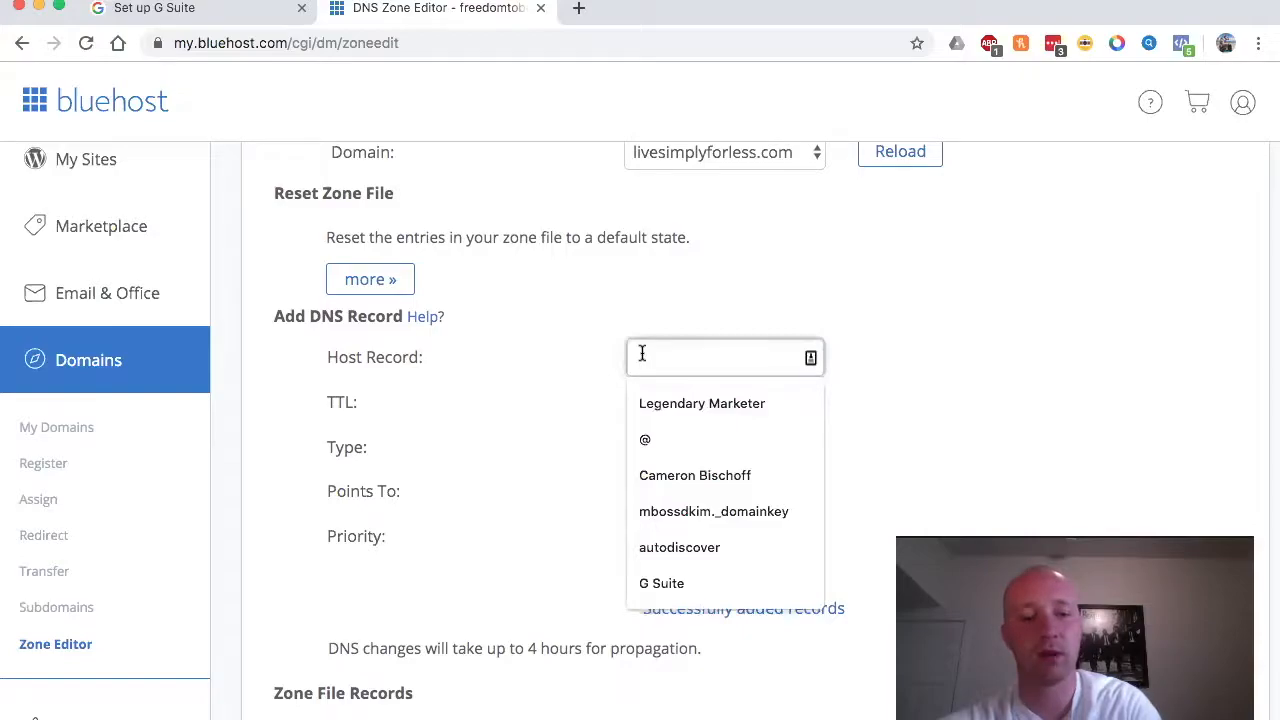
pyautogui.write('@')
# Step: Copy ALT3.ASPMX.L.GOOGLE.COM, save the ALT2 record, and paste ALT3 into the next record
pyautogui.click(233, 10)
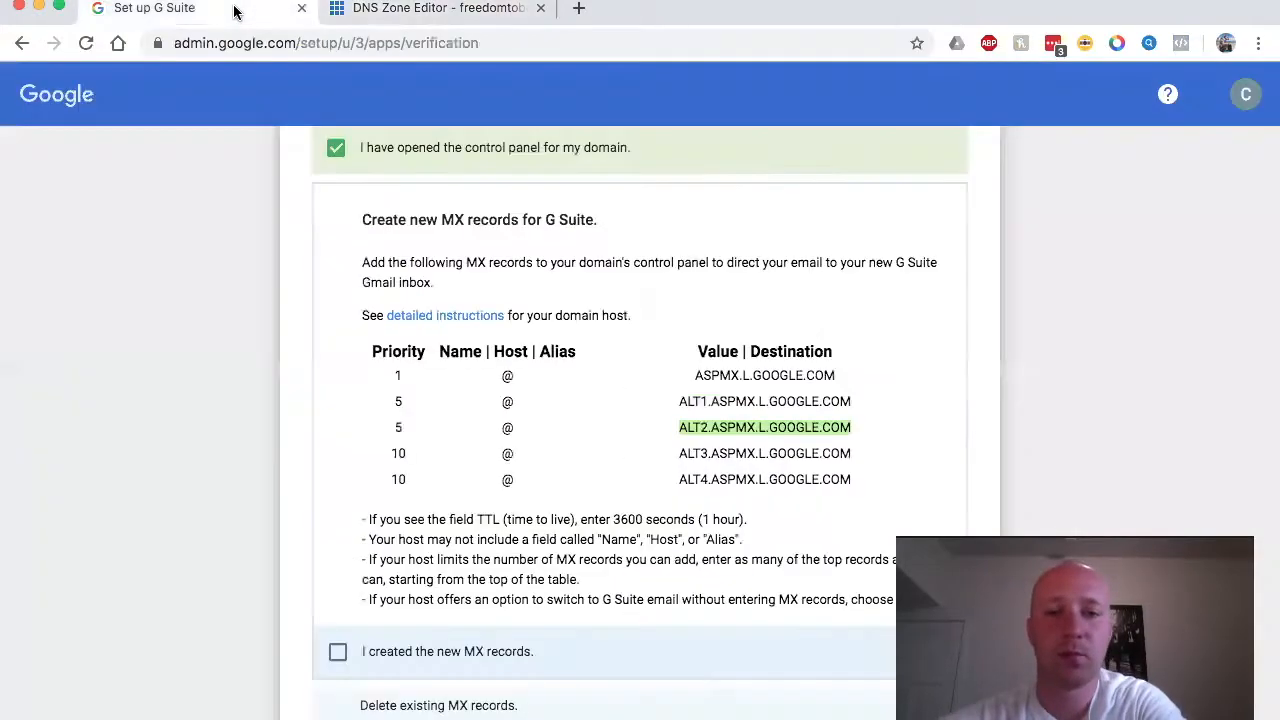
pyautogui.moveTo(677, 453); pyautogui.dragTo(853, 473)
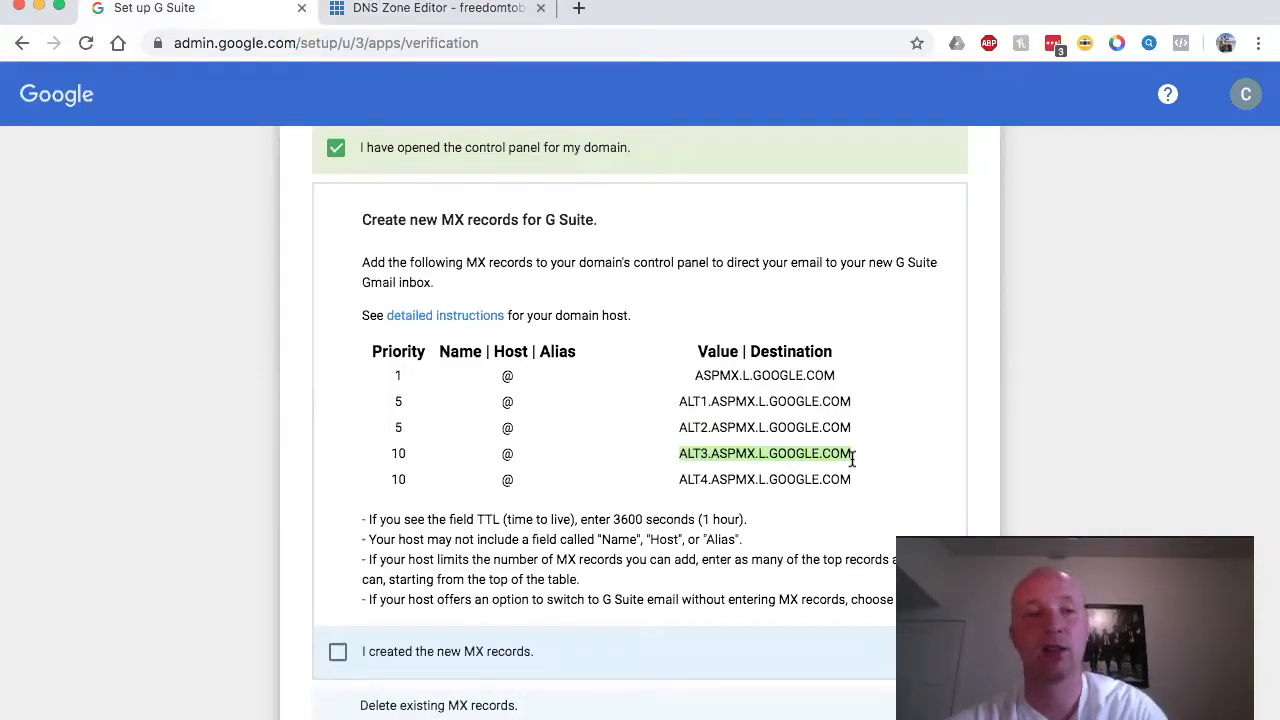
pyautogui.click(491, 10)
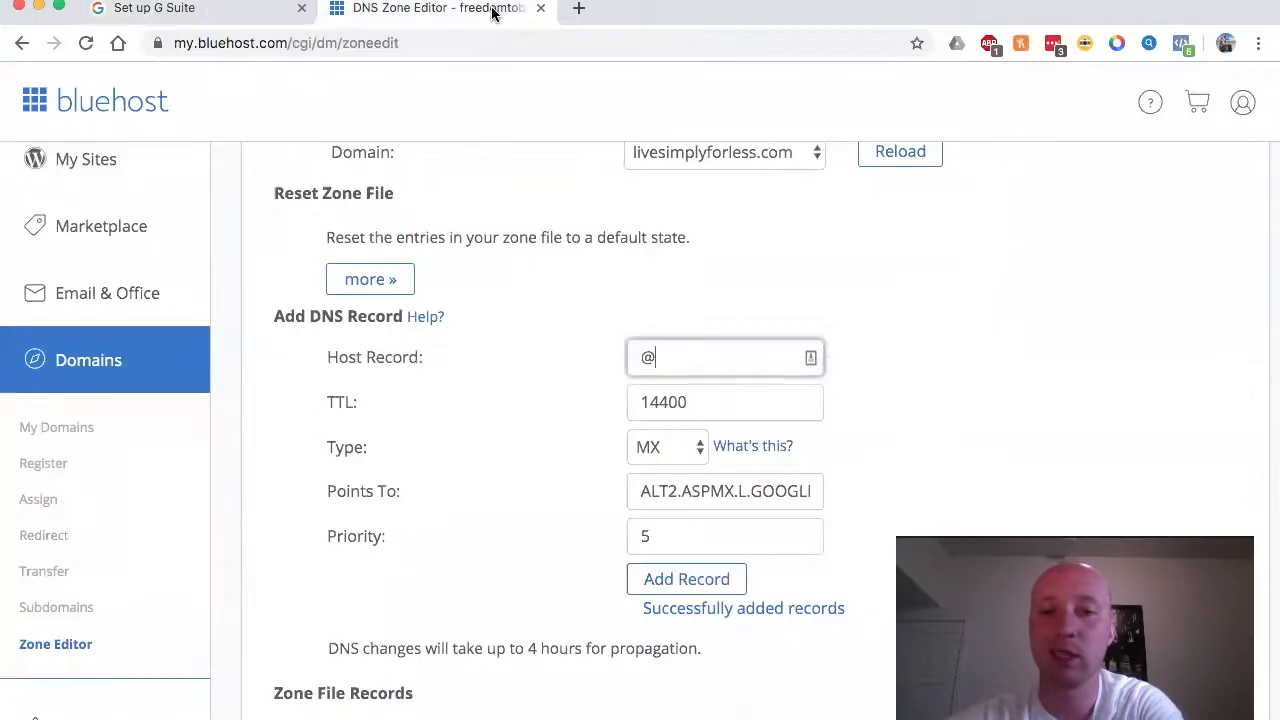
pyautogui.click(655, 581)
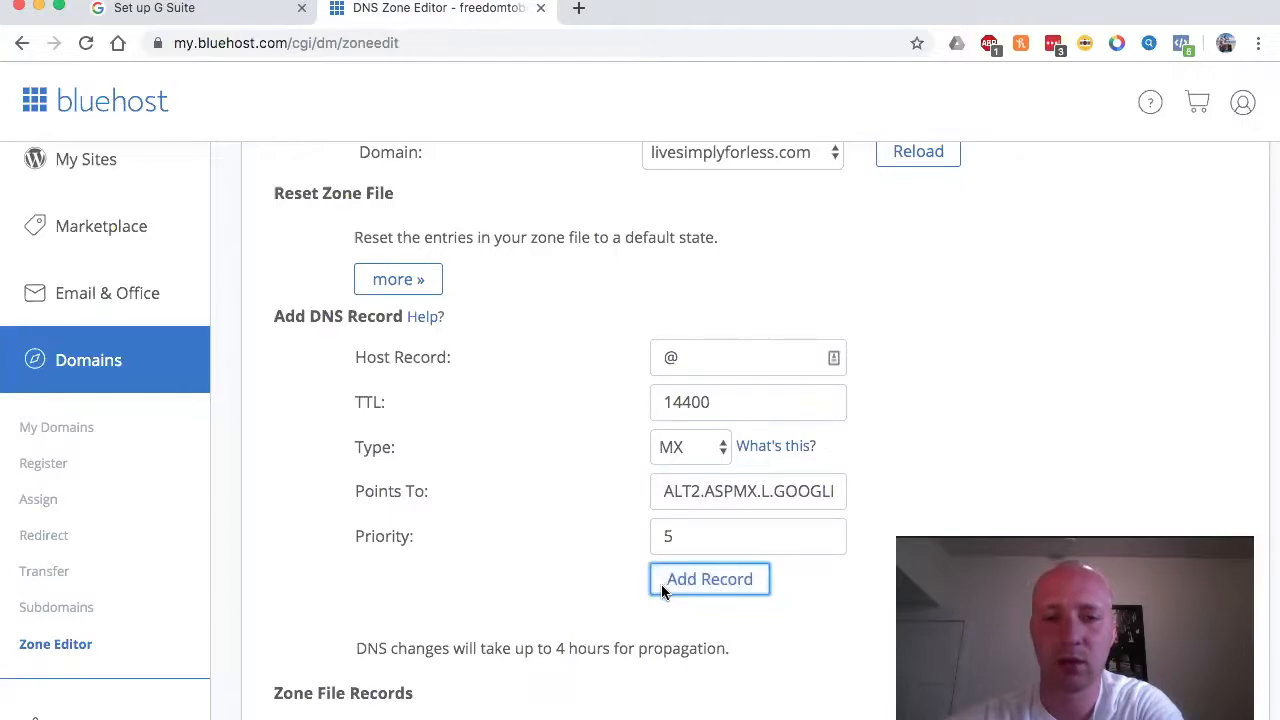
pyautogui.click(666, 494)
pyautogui.write('ASPMX.L.GOOGLE.COM')
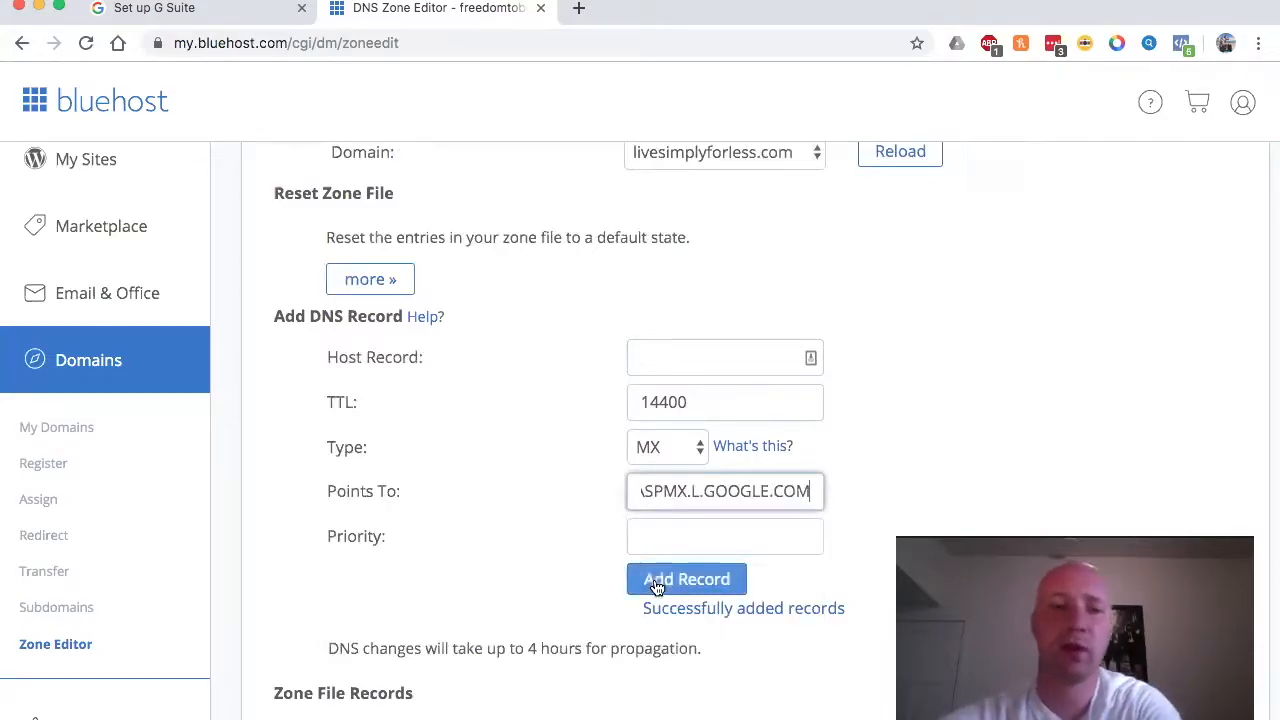
# Step: Finish the ALT3.ASPMX.L.GOOGLE.COM MX record with priority 10 and host @, and add it
pyautogui.click(656, 529)
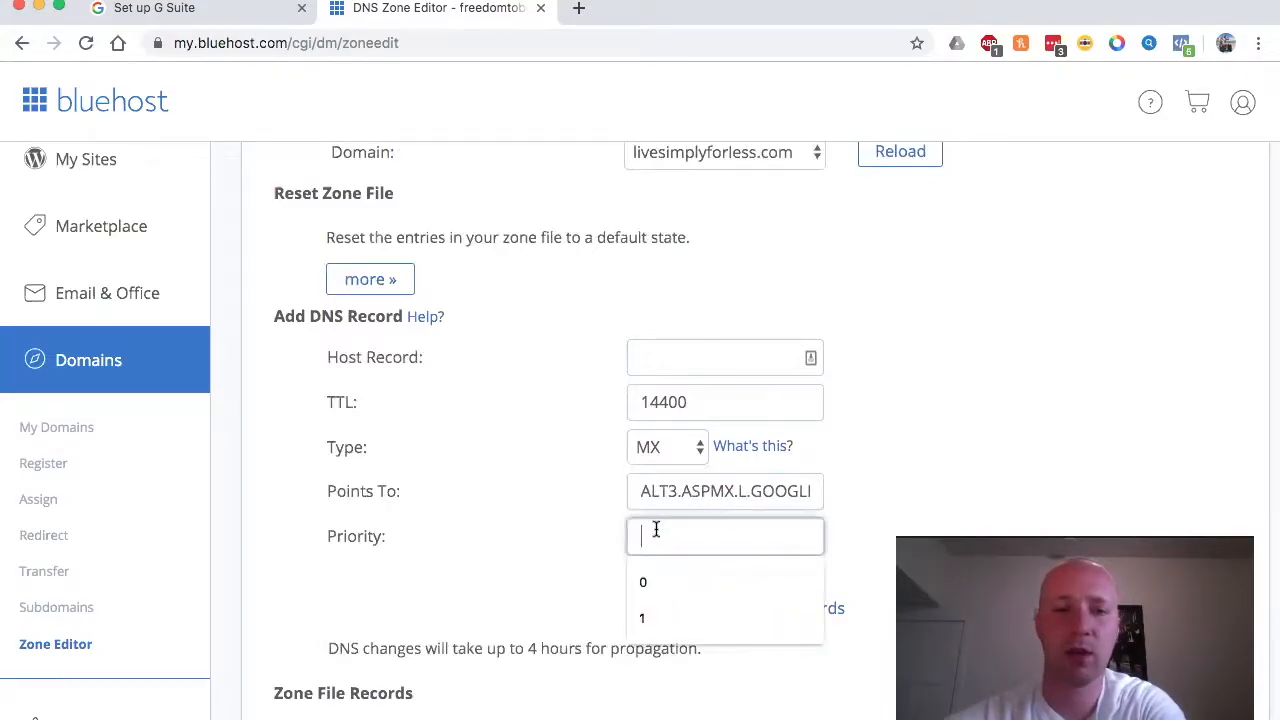
pyautogui.click(250, 9)
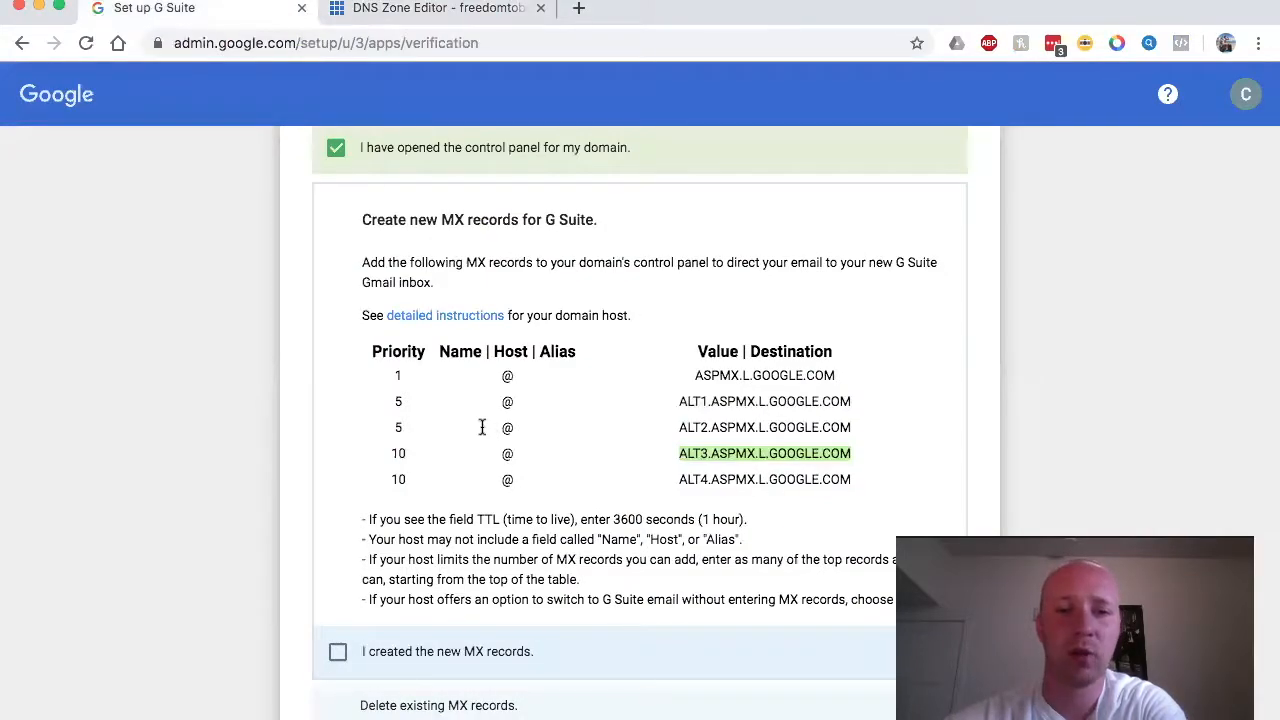
pyautogui.click(485, 10)
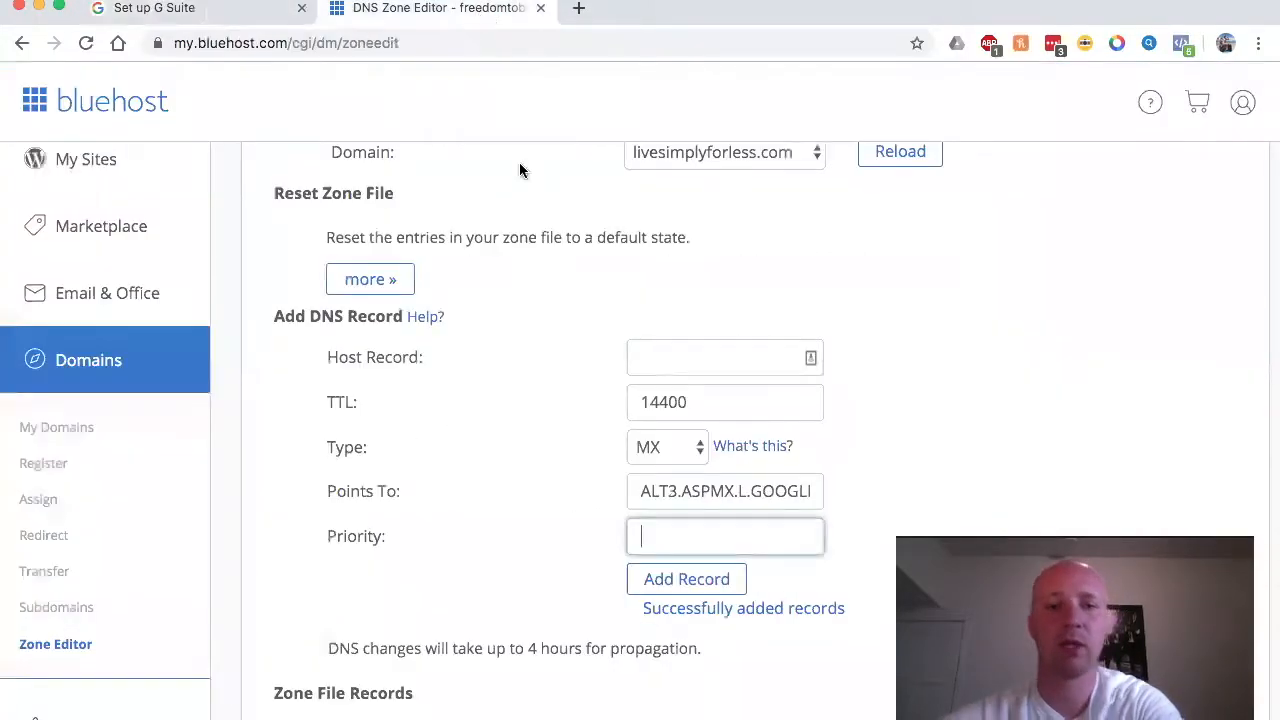
pyautogui.write('10')
pyautogui.click(704, 350)
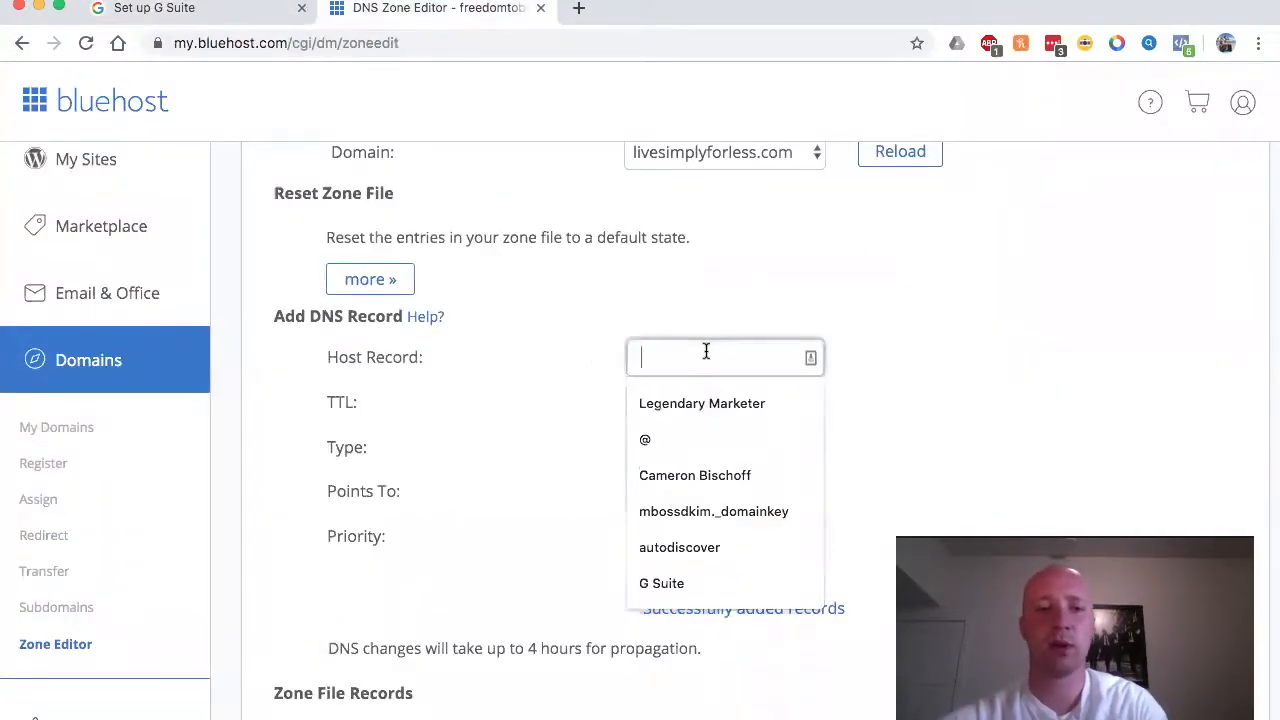
pyautogui.click(683, 441)
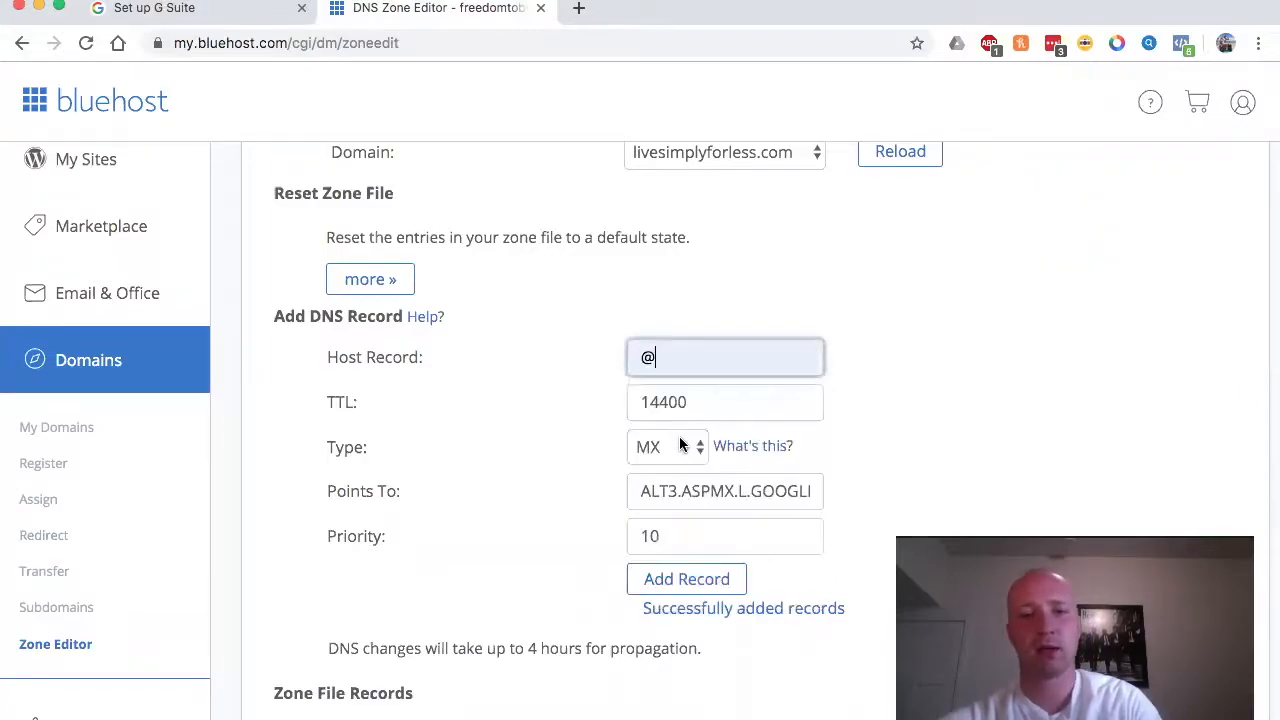
pyautogui.click(670, 582)
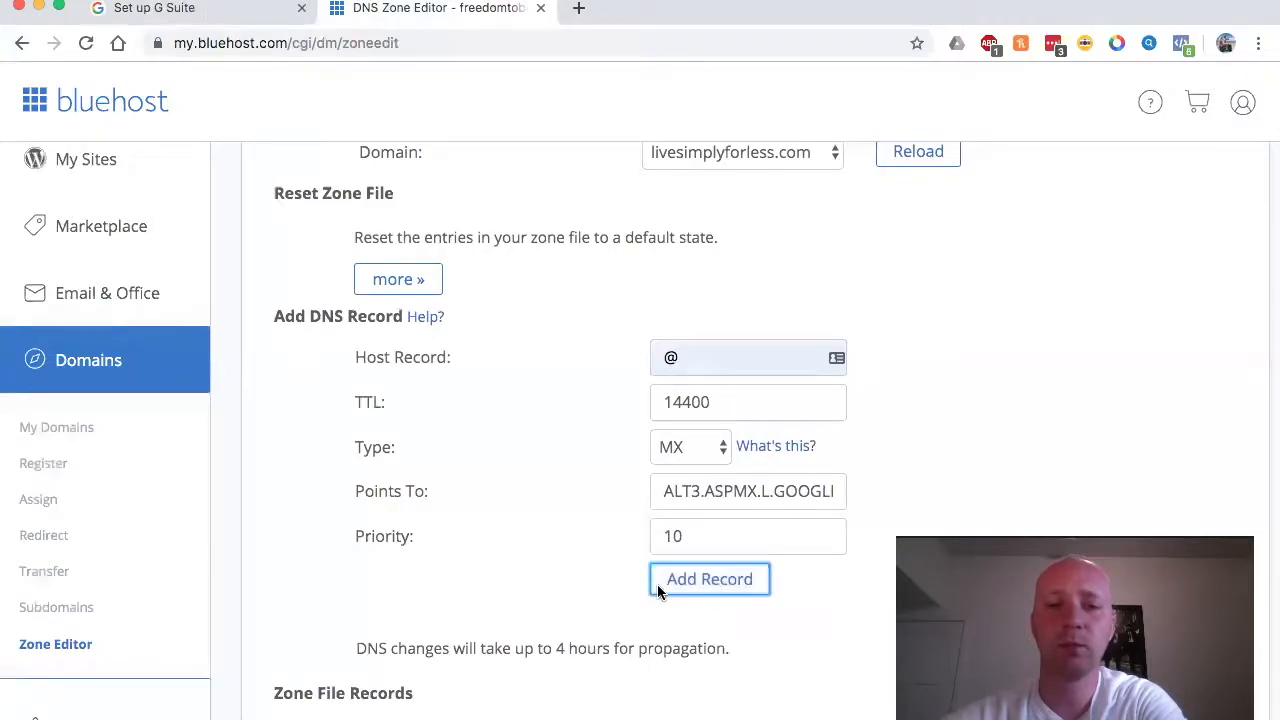
pyautogui.click(692, 586)
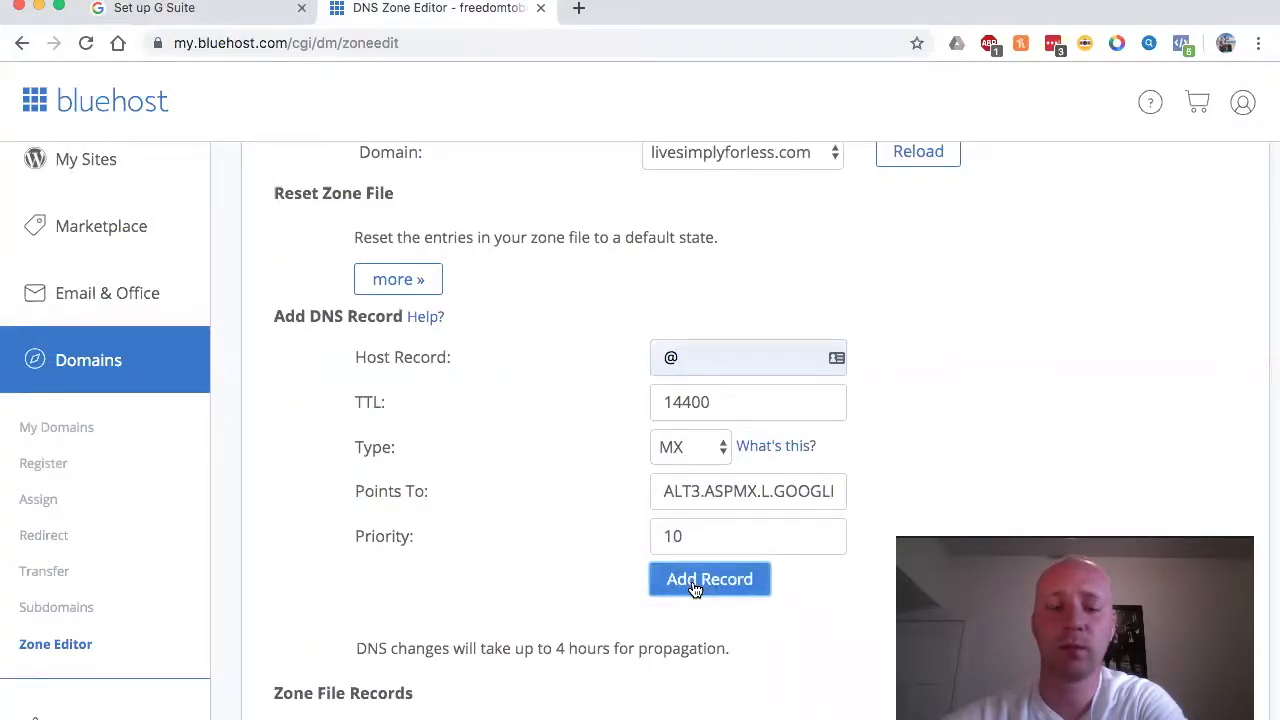
# Step: Add an @ MX record pointing to ALT4.ASPMX.L.GOOGLE.COM with priority 10
pyautogui.click(243, 14)
pyautogui.moveTo(679, 482); pyautogui.dragTo(848, 481)
pyautogui.press('super+c')
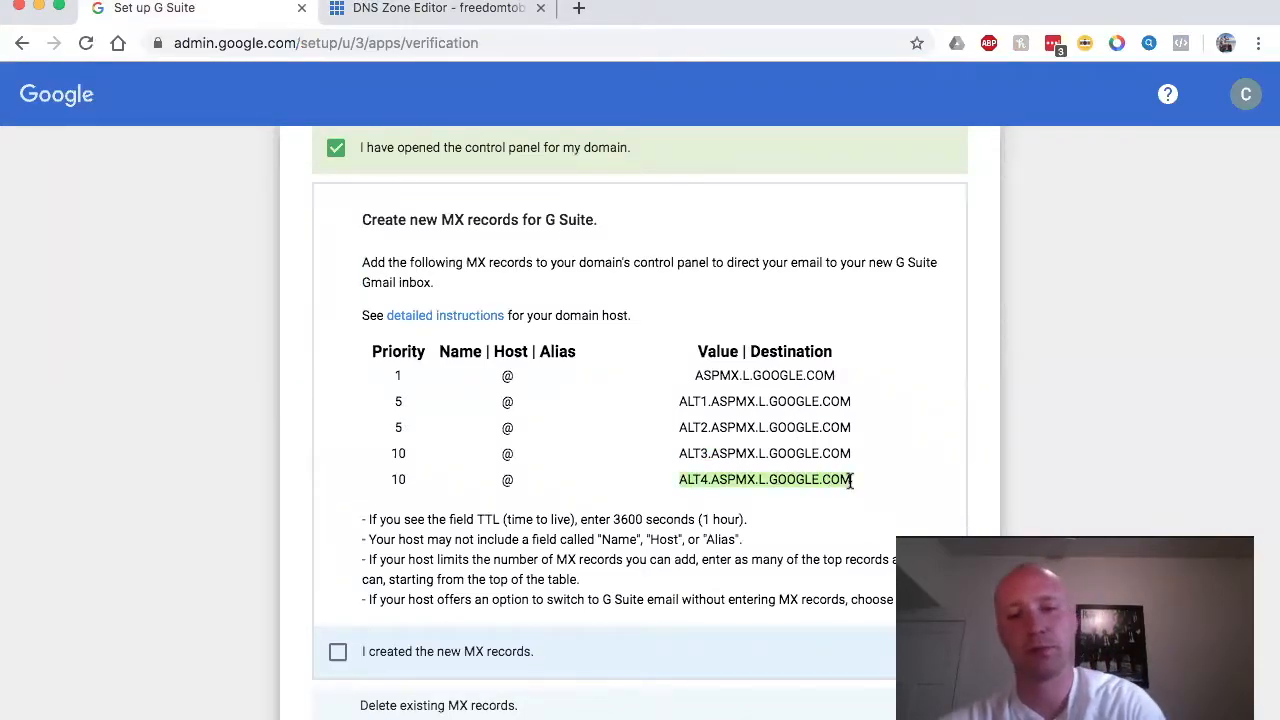
pyautogui.click(511, 12)
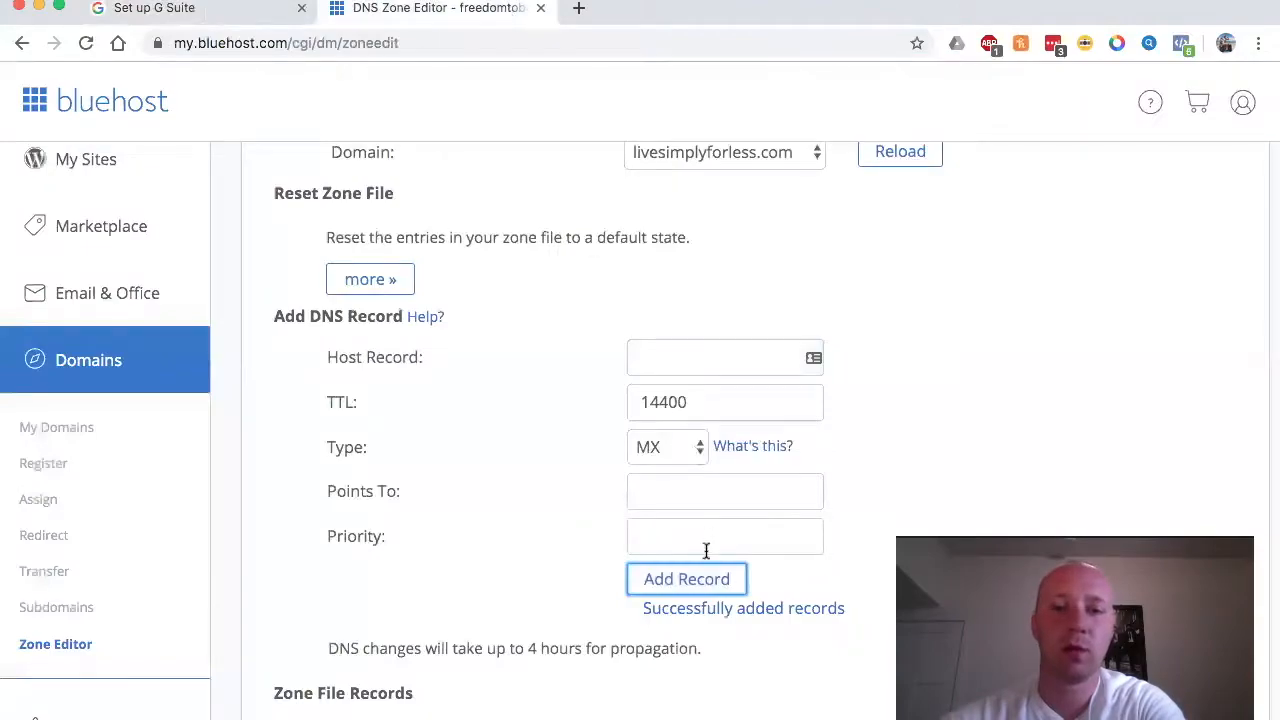
pyautogui.click(694, 491)
pyautogui.press('super+v')
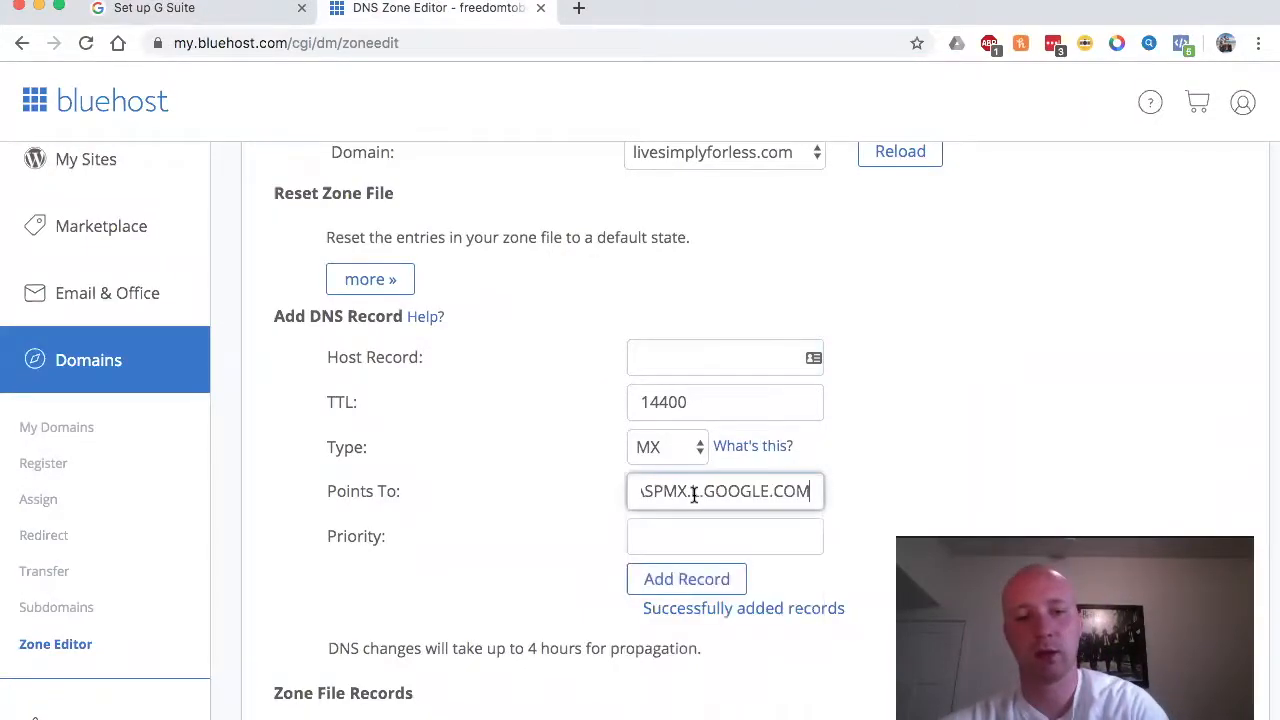
pyautogui.click(674, 530)
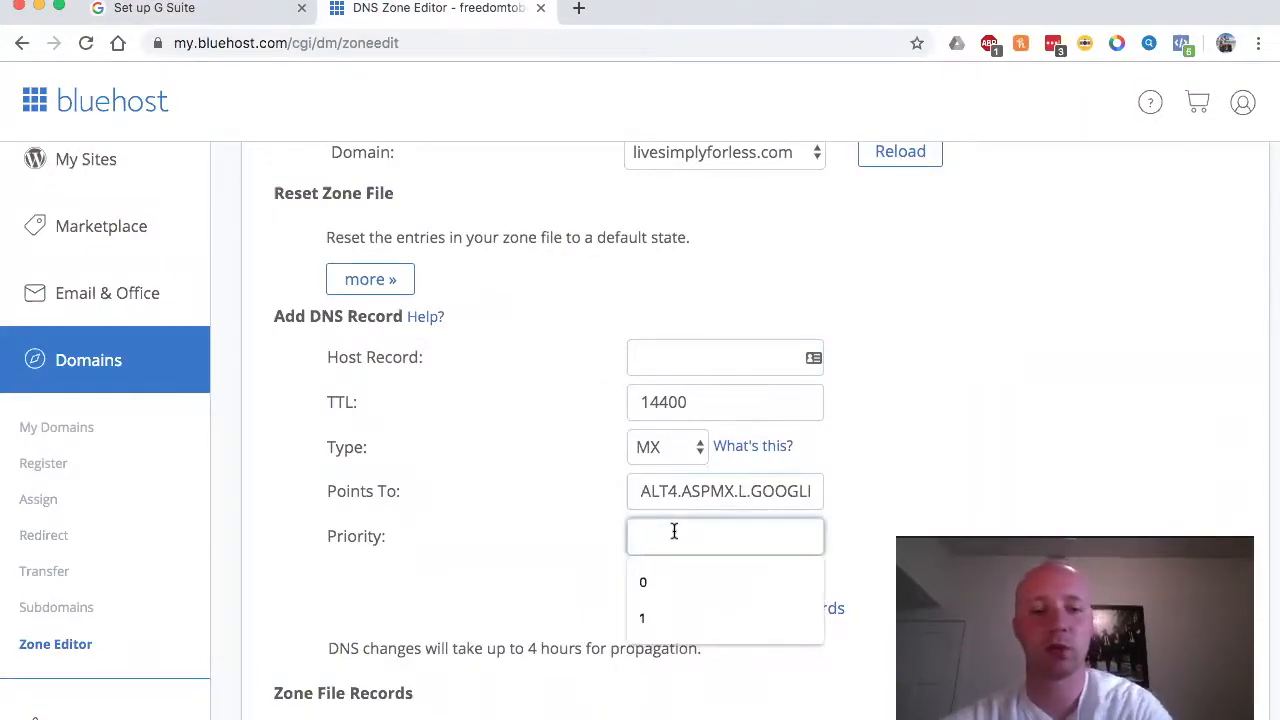
pyautogui.write('10')
pyautogui.click(668, 366)
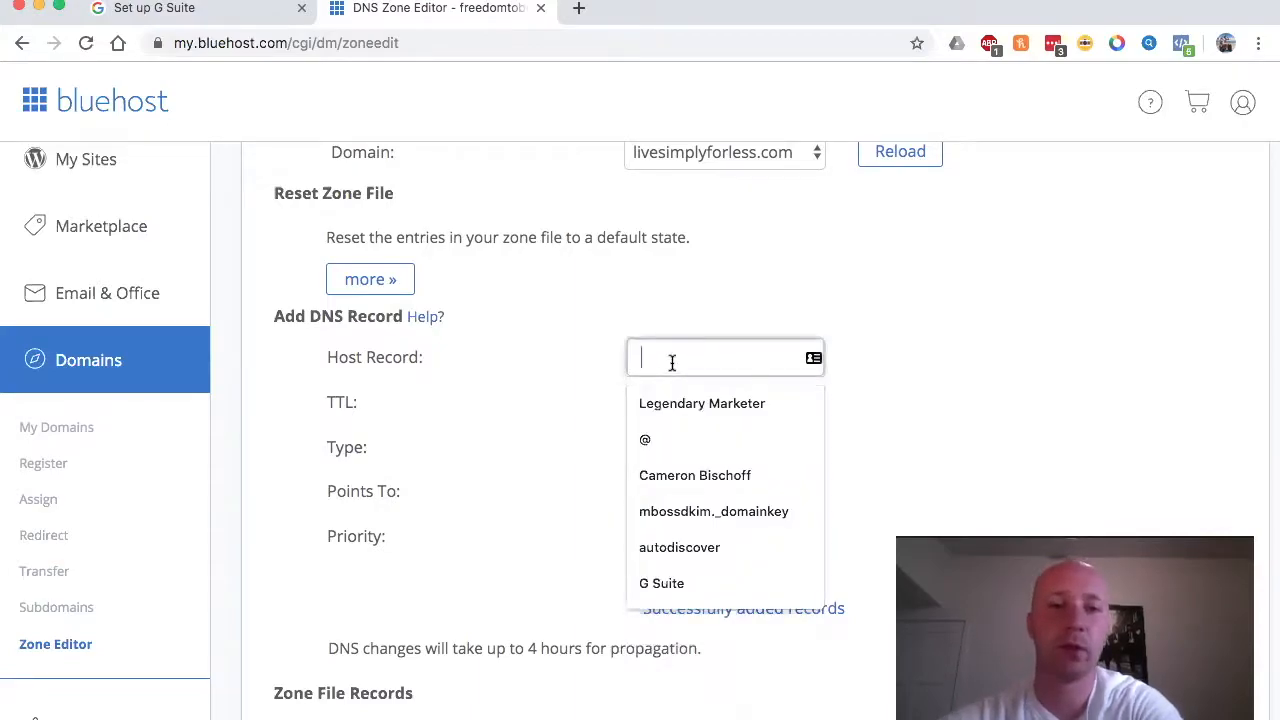
pyautogui.click(643, 440)
pyautogui.click(697, 583)
pyautogui.click(677, 581)
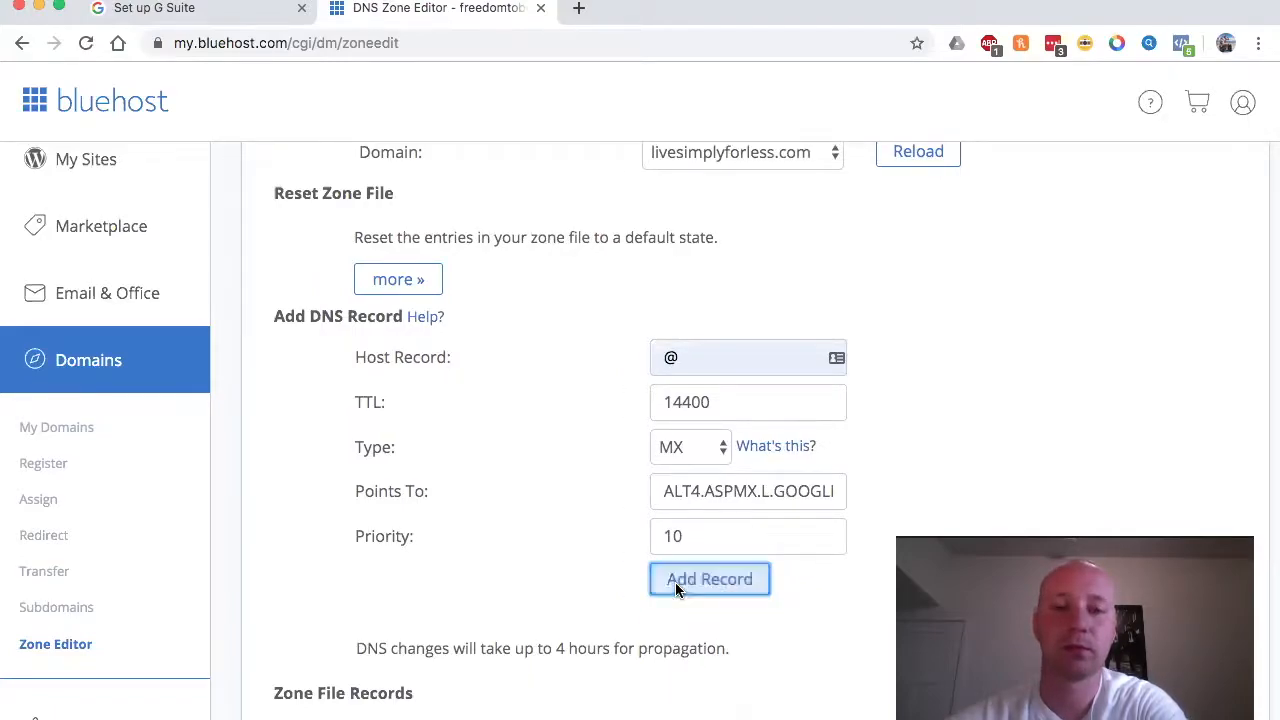
pyautogui.click(683, 586)
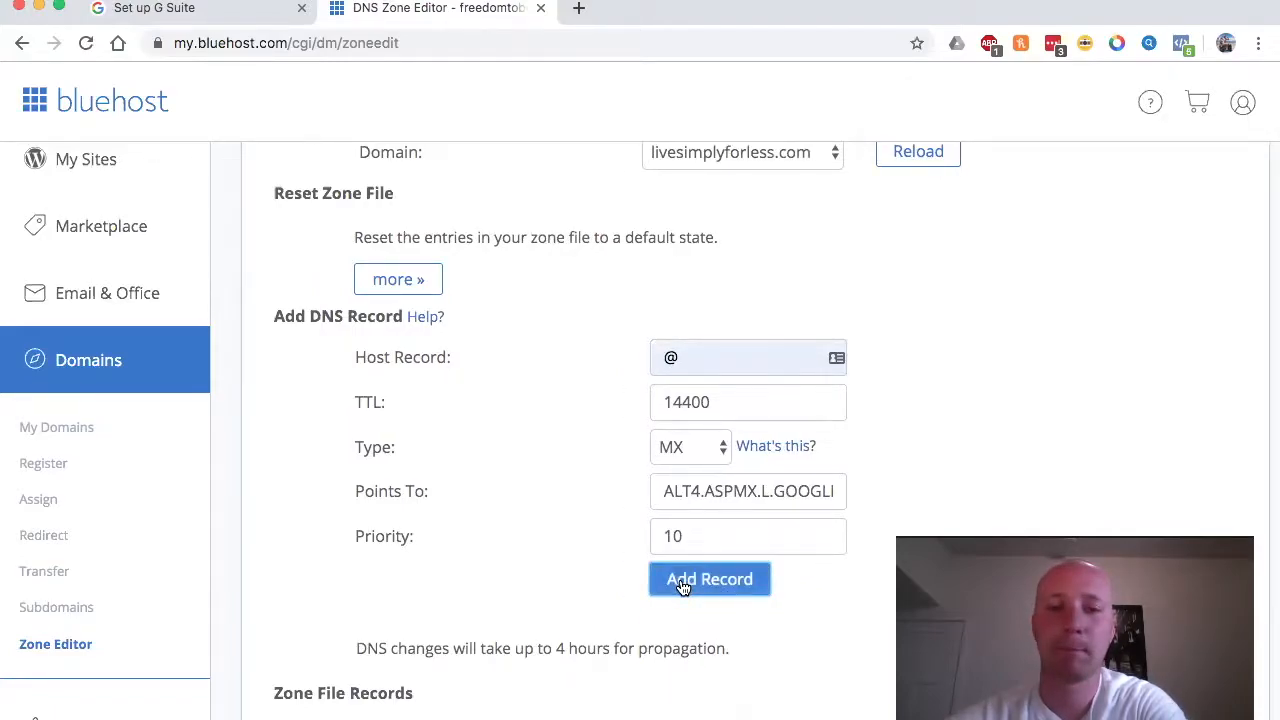
pyautogui.click(681, 584)
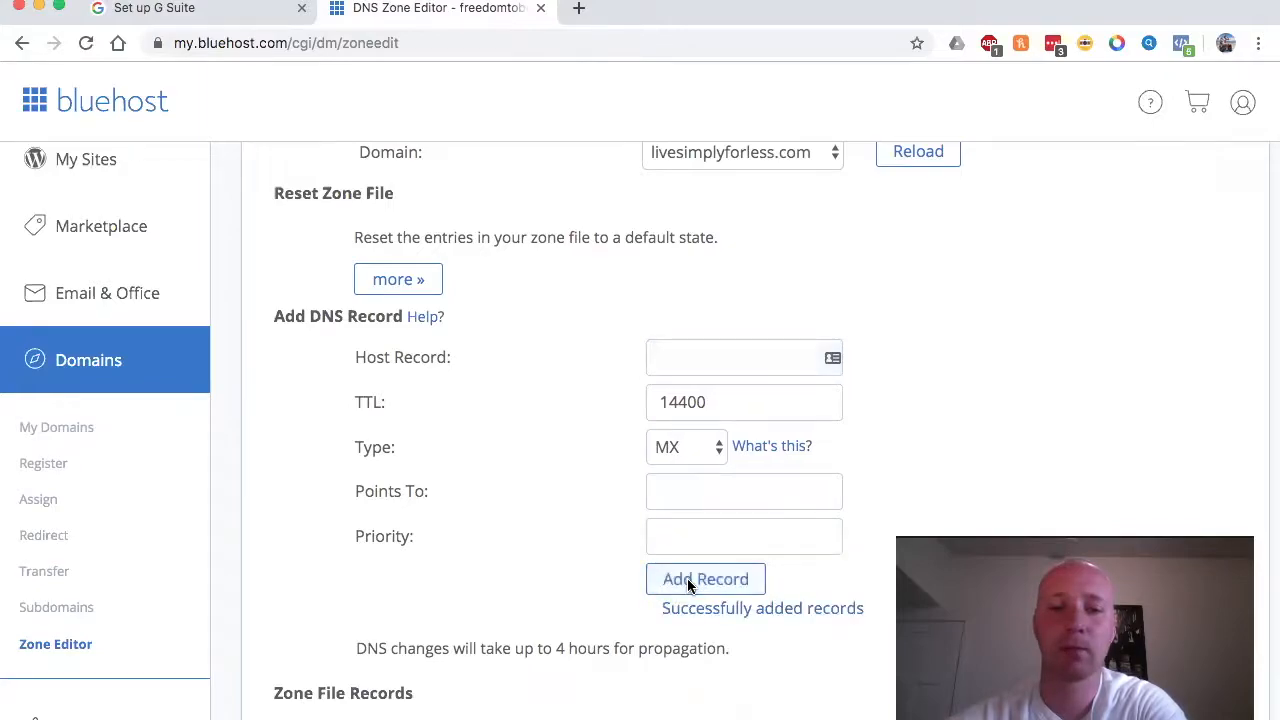
# Step: Review Bluehost's MX table, now listing six entries including Google's servers, then return to G Suite setup
pyautogui.scroll(-5, 574, 556)
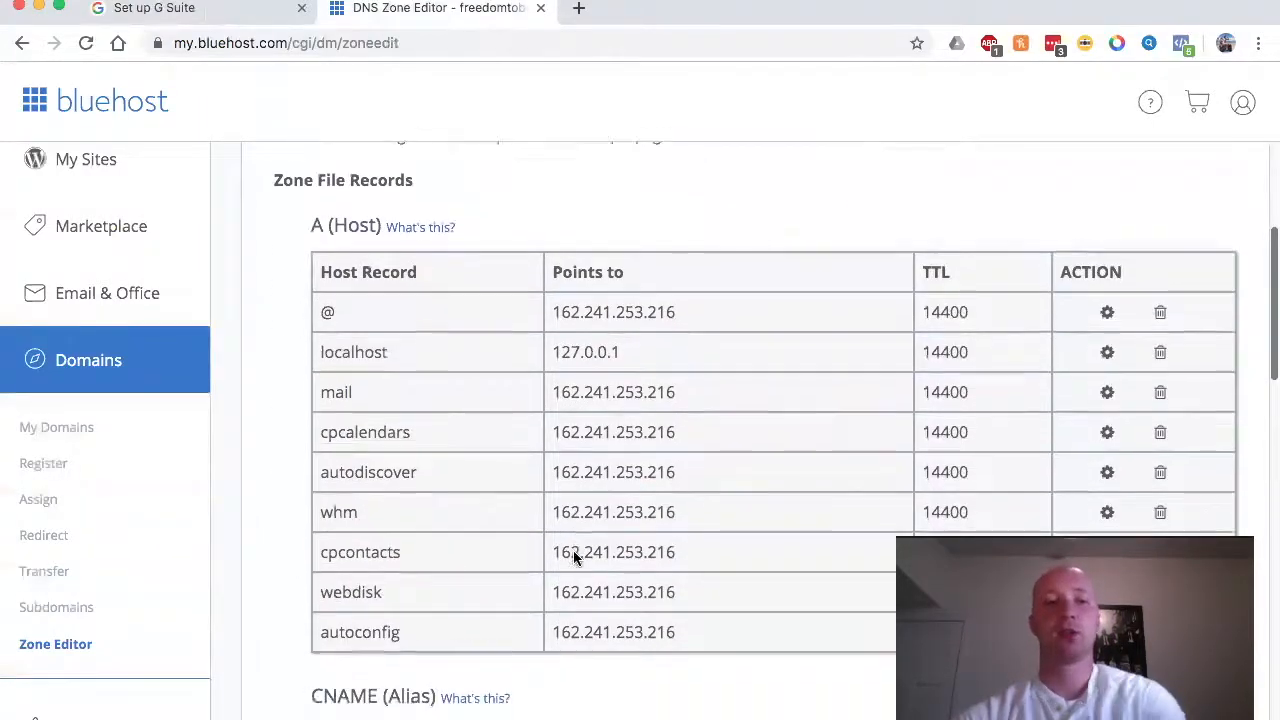
pyautogui.scroll(-8, 573, 553)
pyautogui.scroll(-1, 573, 550)
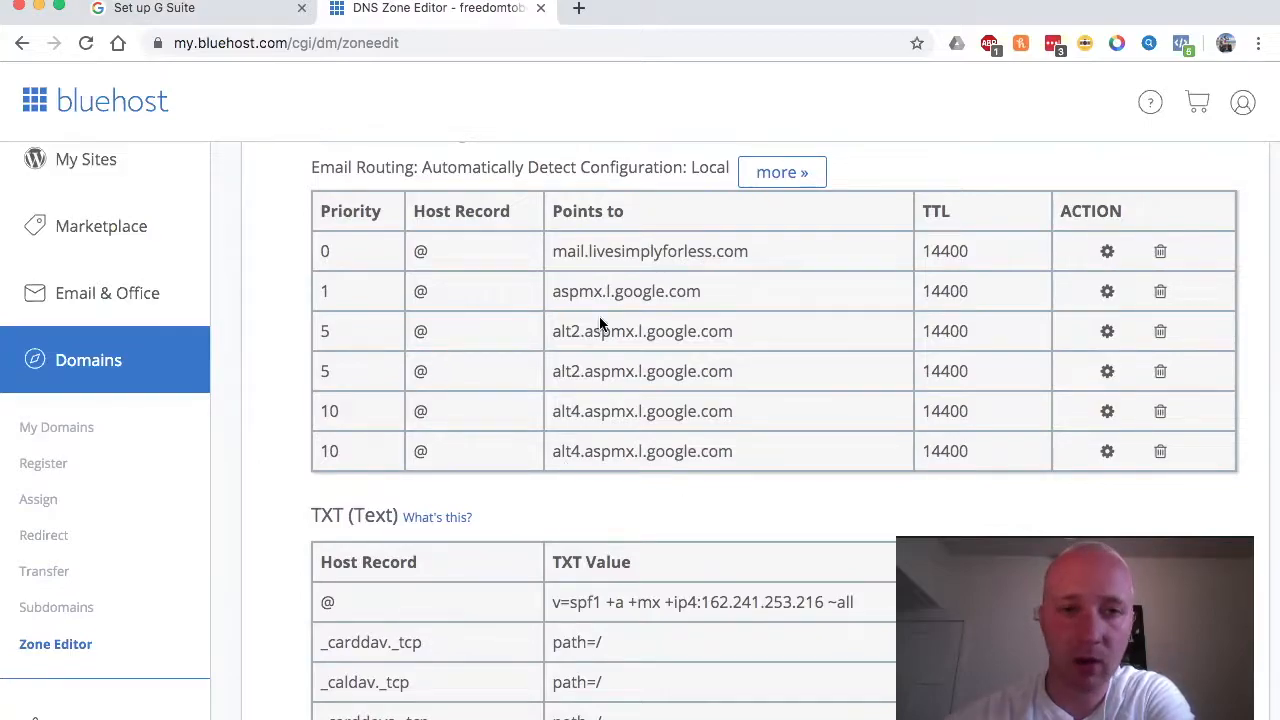
pyautogui.scroll(2, 600, 322)
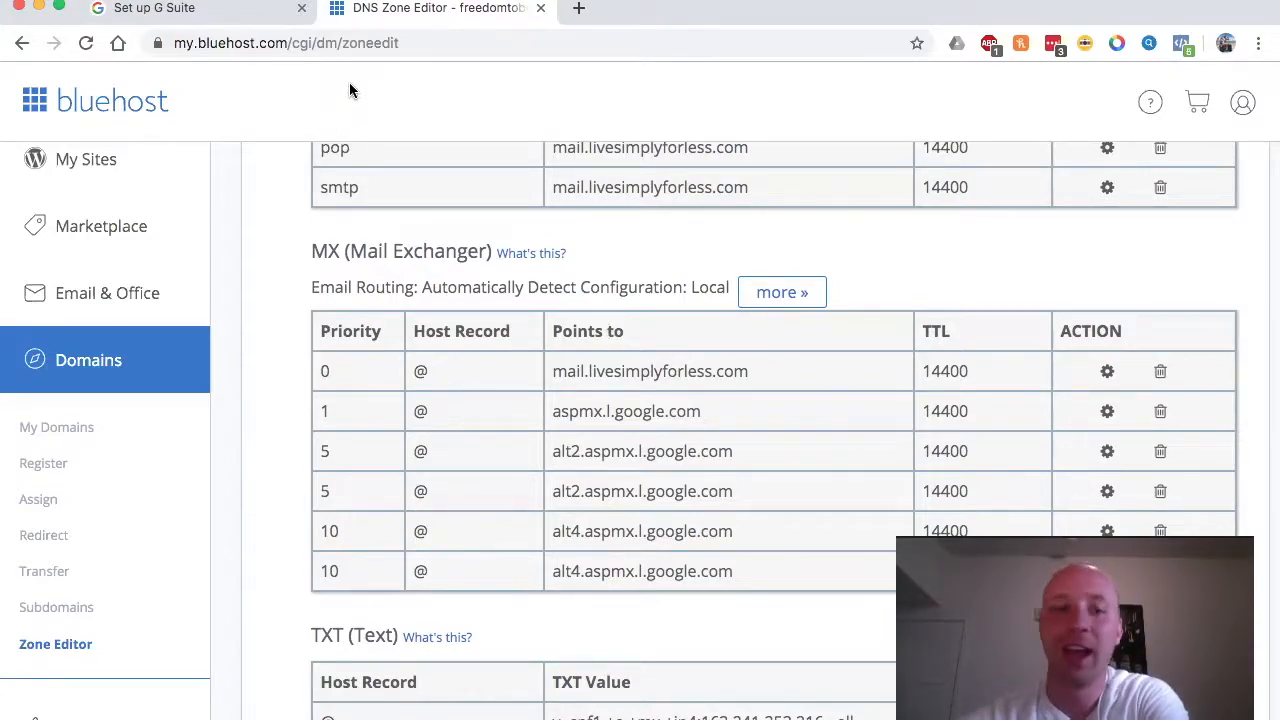
pyautogui.click(208, 15)
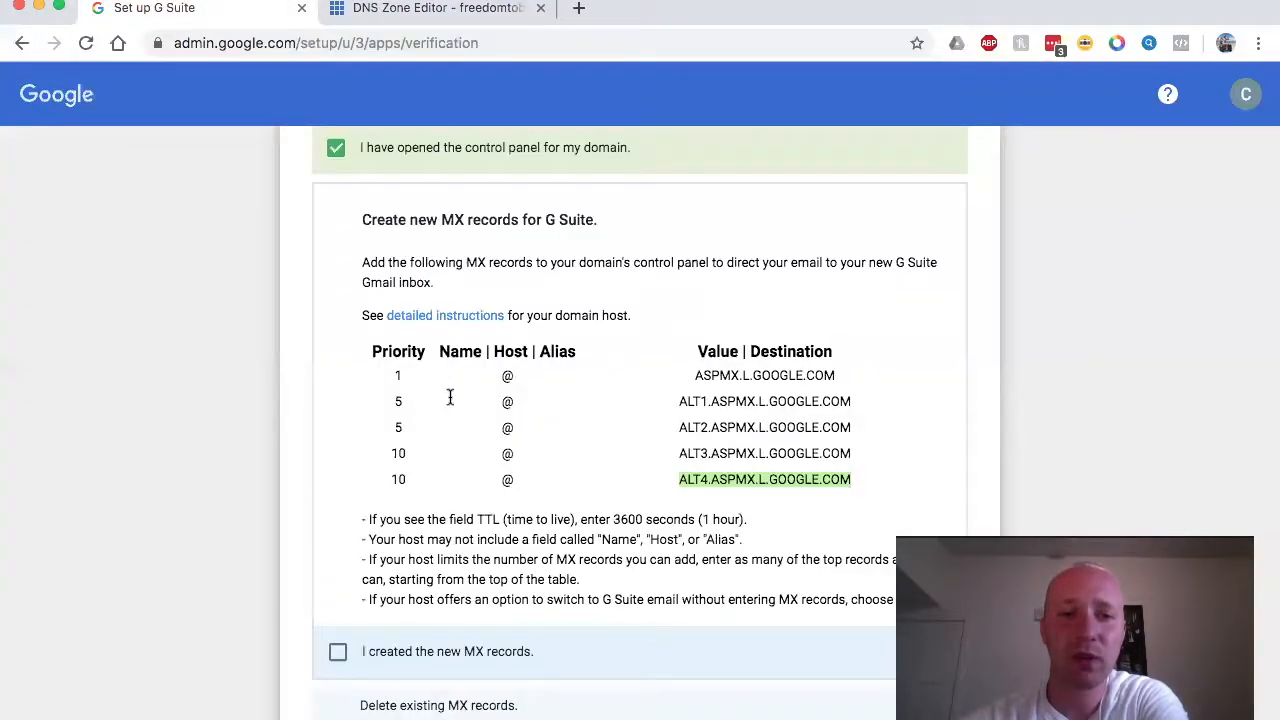
# Step: Tick 'I created the new MX records' in G Suite and go back to Bluehost's MX list
pyautogui.scroll(-4, 450, 398)
pyautogui.click(336, 457)
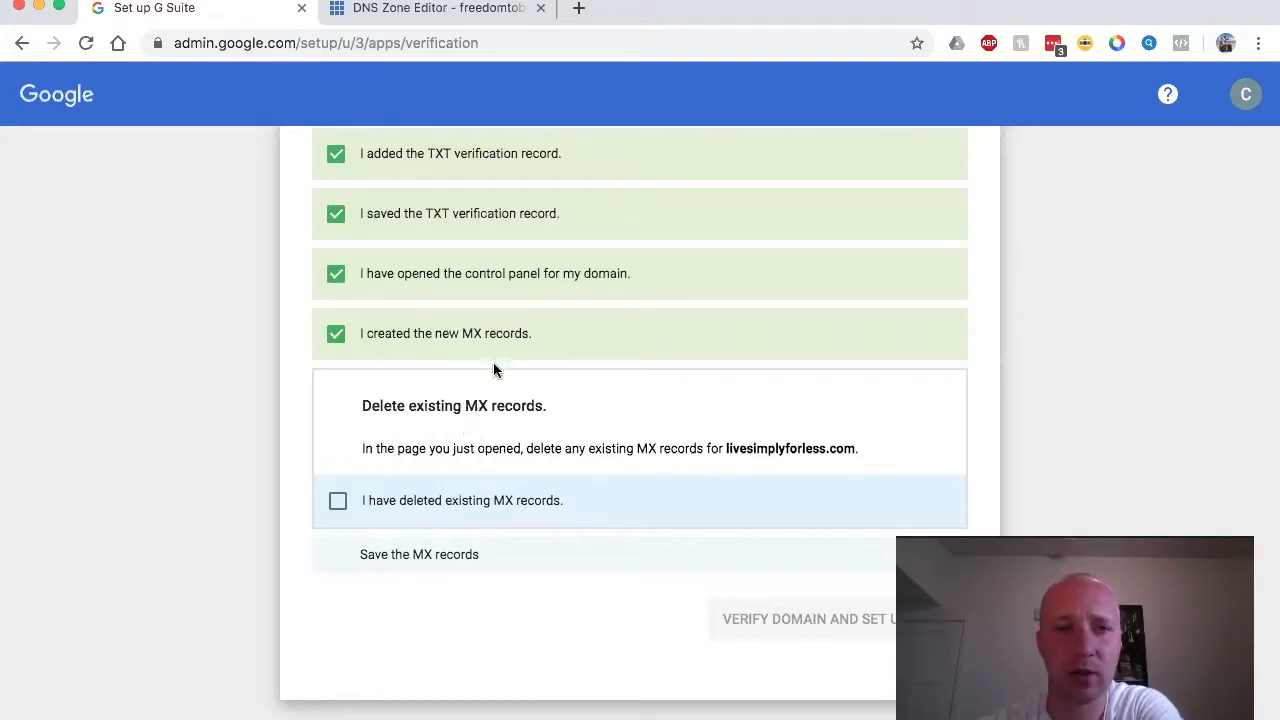
pyautogui.click(500, 8)
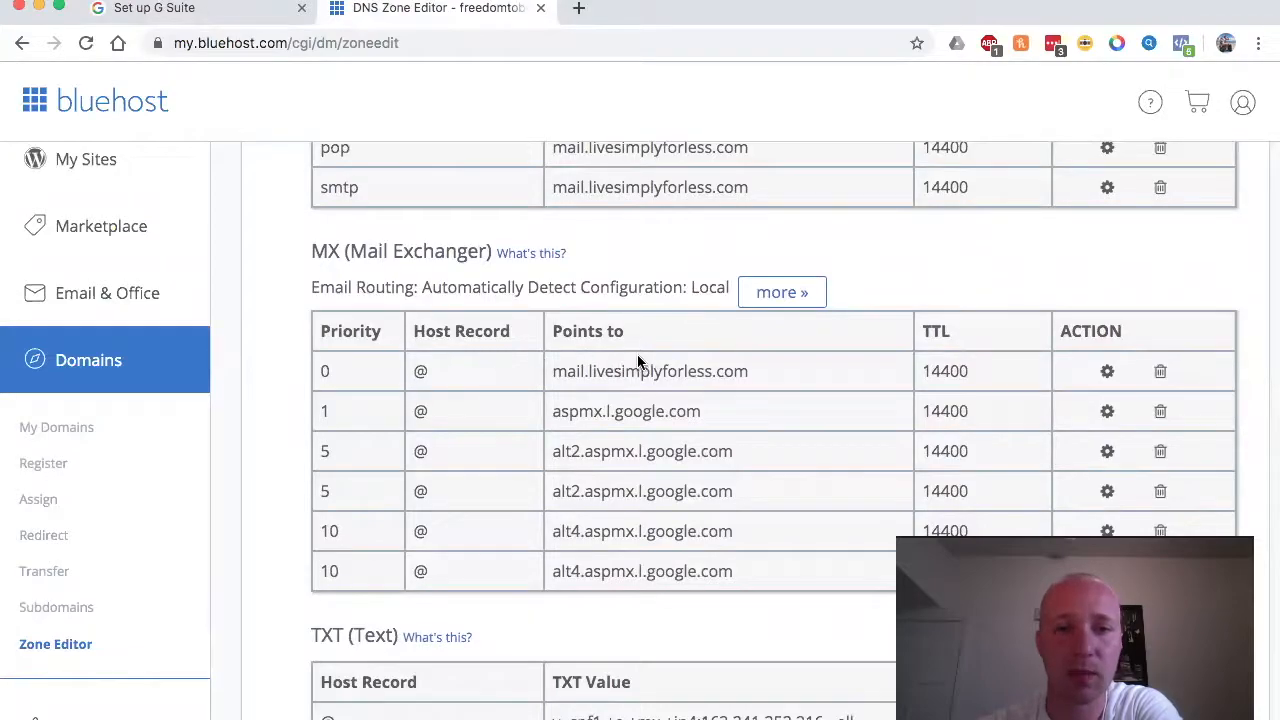
# Step: Delete the old priority-0 mail.livesimplyforless.com MX record in Bluehost, confirming the removal
pyautogui.click(246, 14)
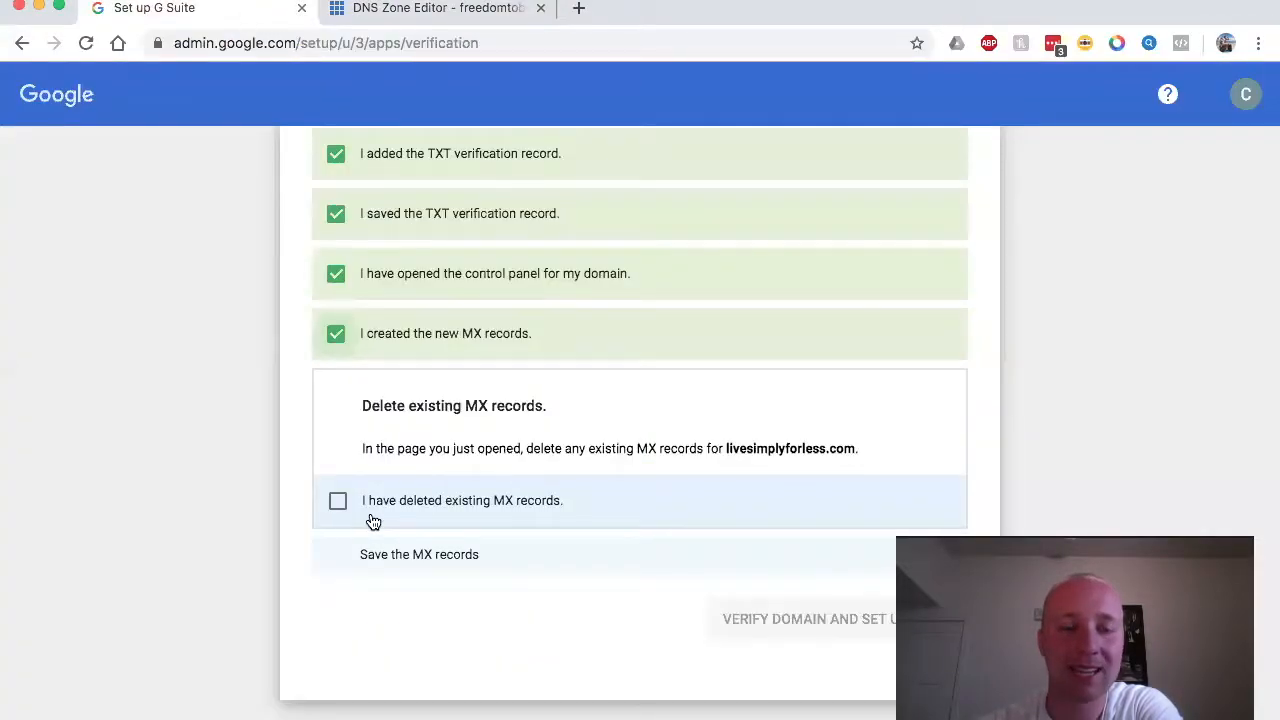
pyautogui.click(494, 10)
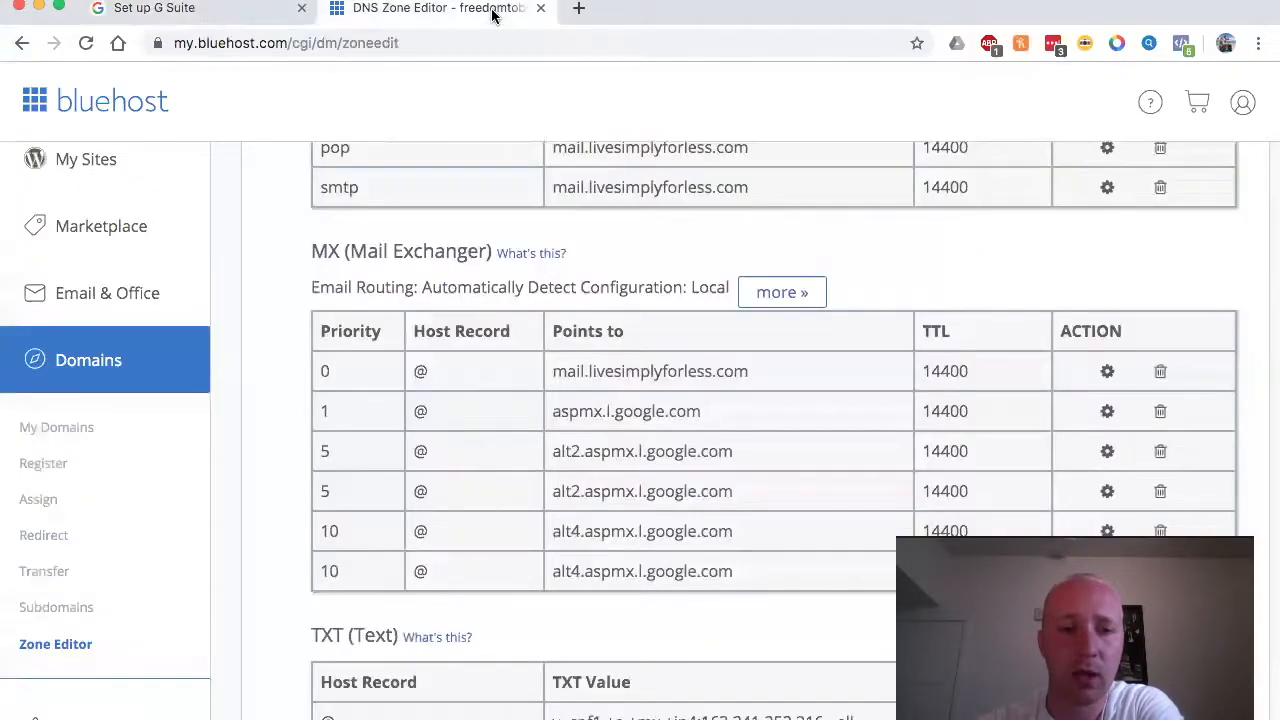
pyautogui.click(1160, 371)
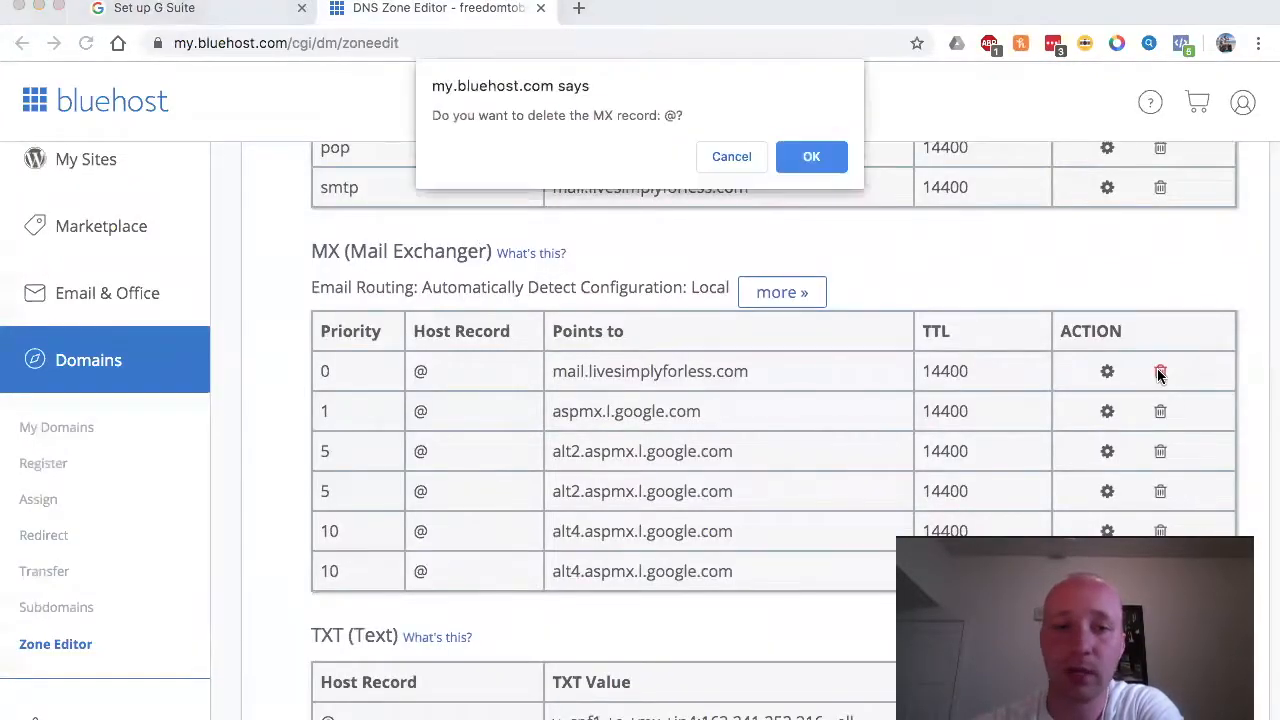
pyautogui.click(822, 164)
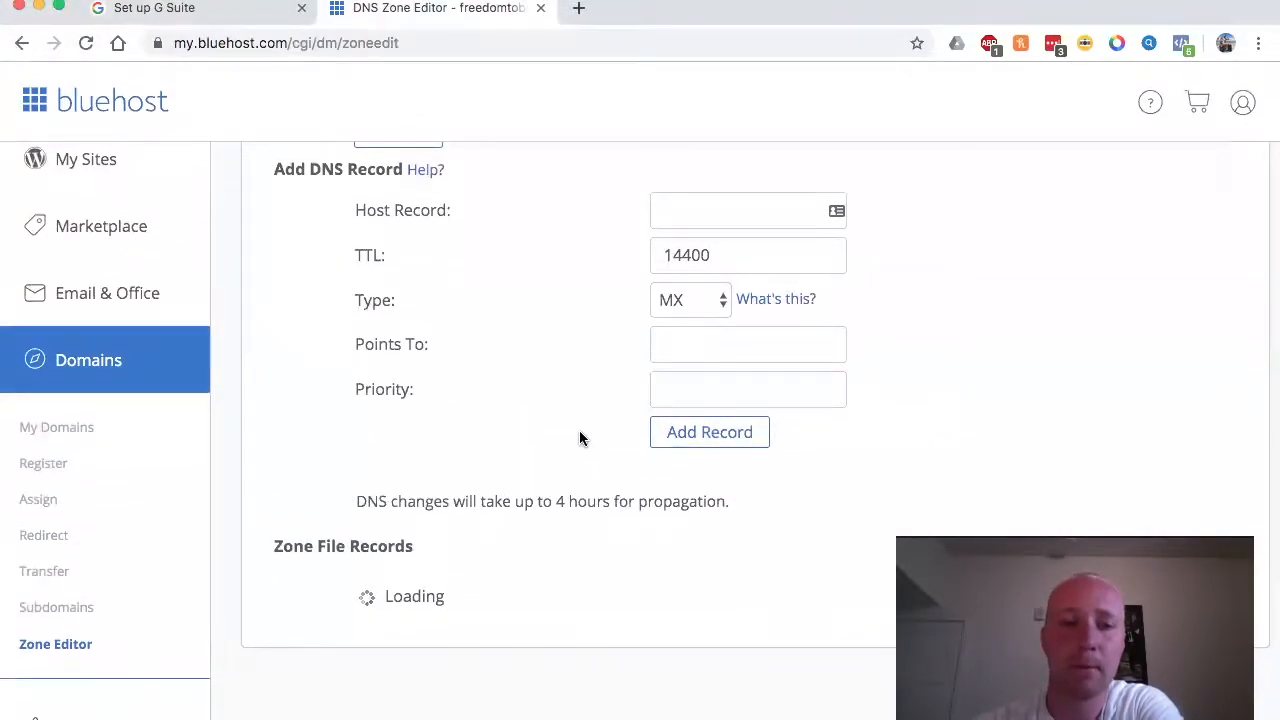
pyautogui.scroll(-15, 580, 438)
pyautogui.scroll(3, 579, 432)
pyautogui.scroll(-10, 580, 432)
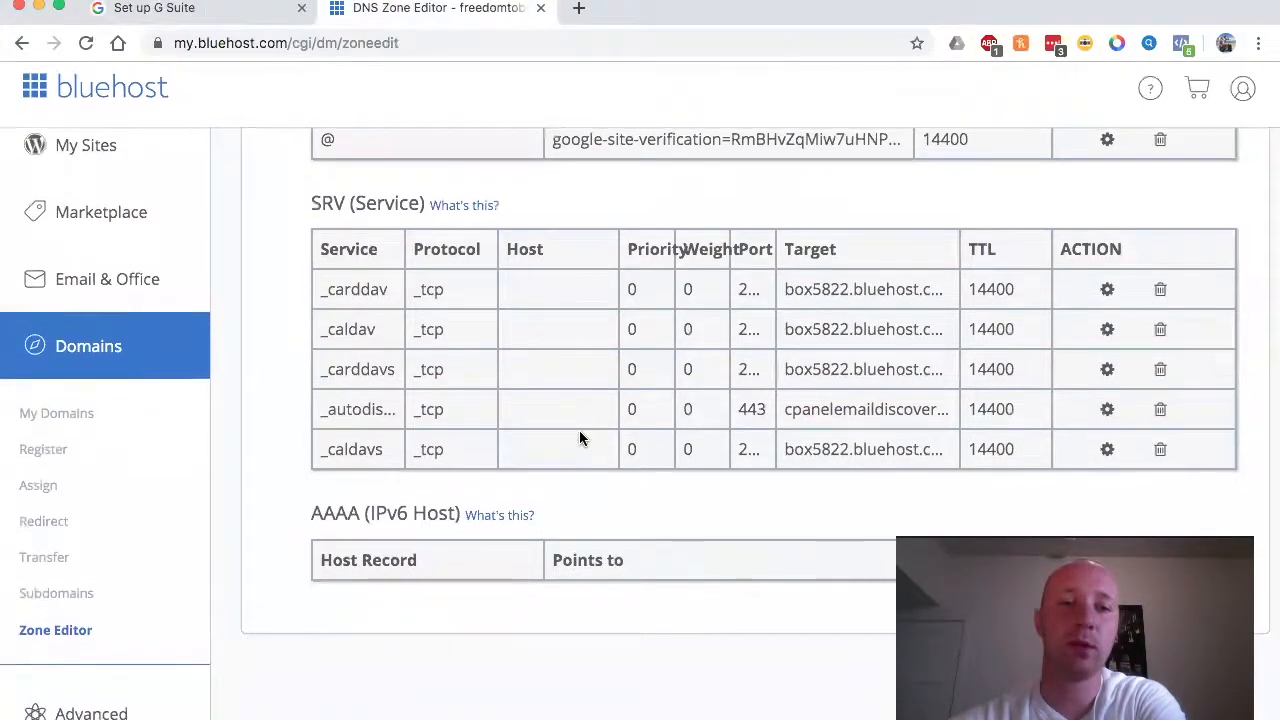
pyautogui.scroll(14, 580, 434)
pyautogui.scroll(3, 580, 437)
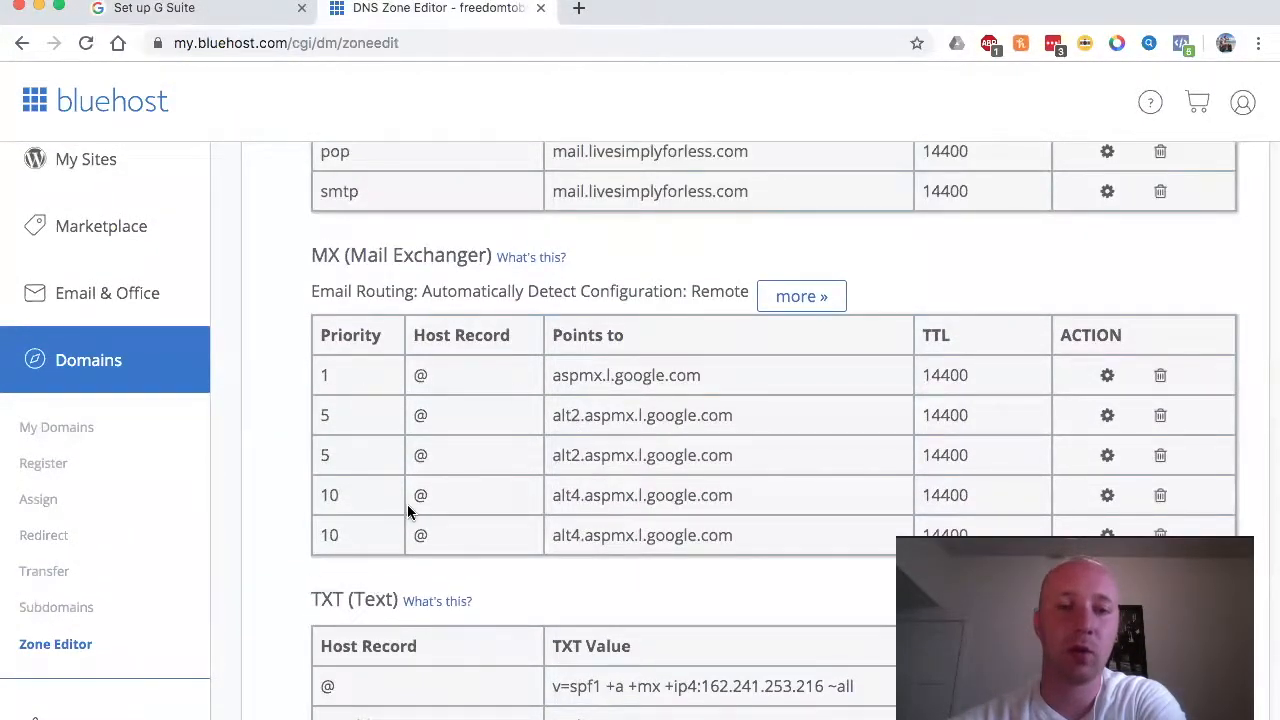
# Step: Tick 'I have deleted existing MX records' and 'I saved the MX records', then start domain verification
pyautogui.click(198, 18)
pyautogui.click(338, 502)
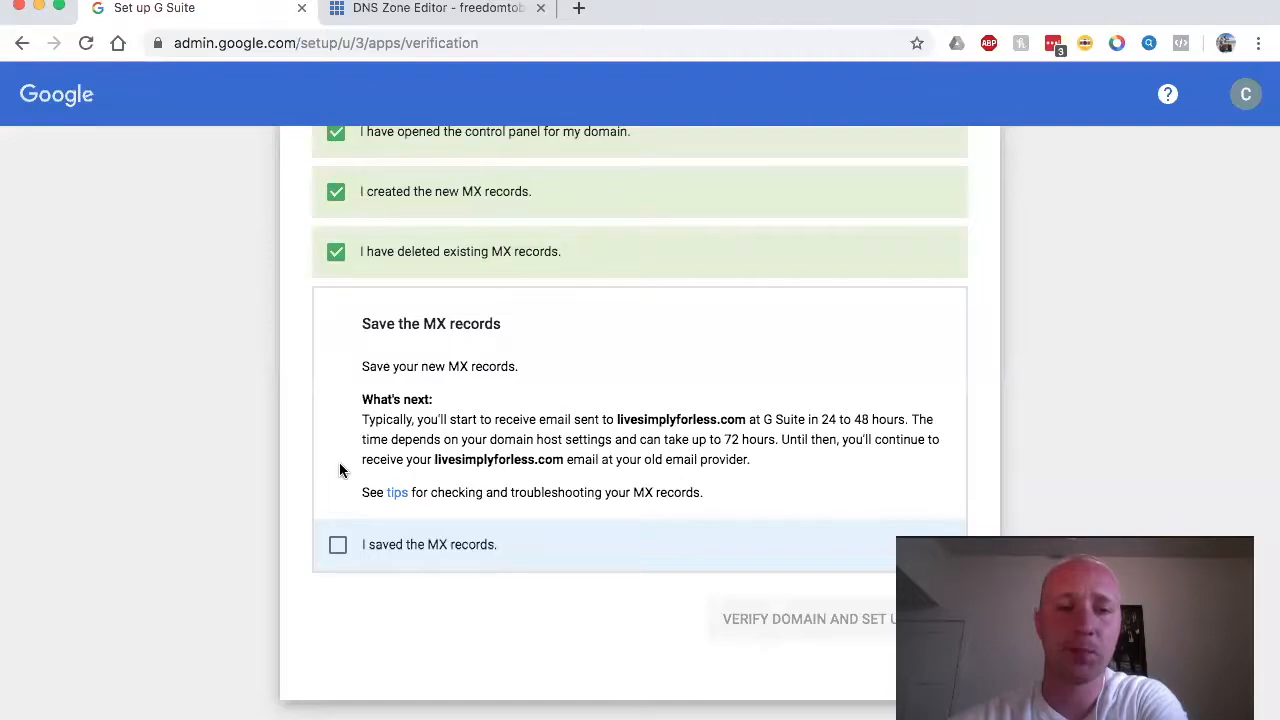
pyautogui.click(339, 548)
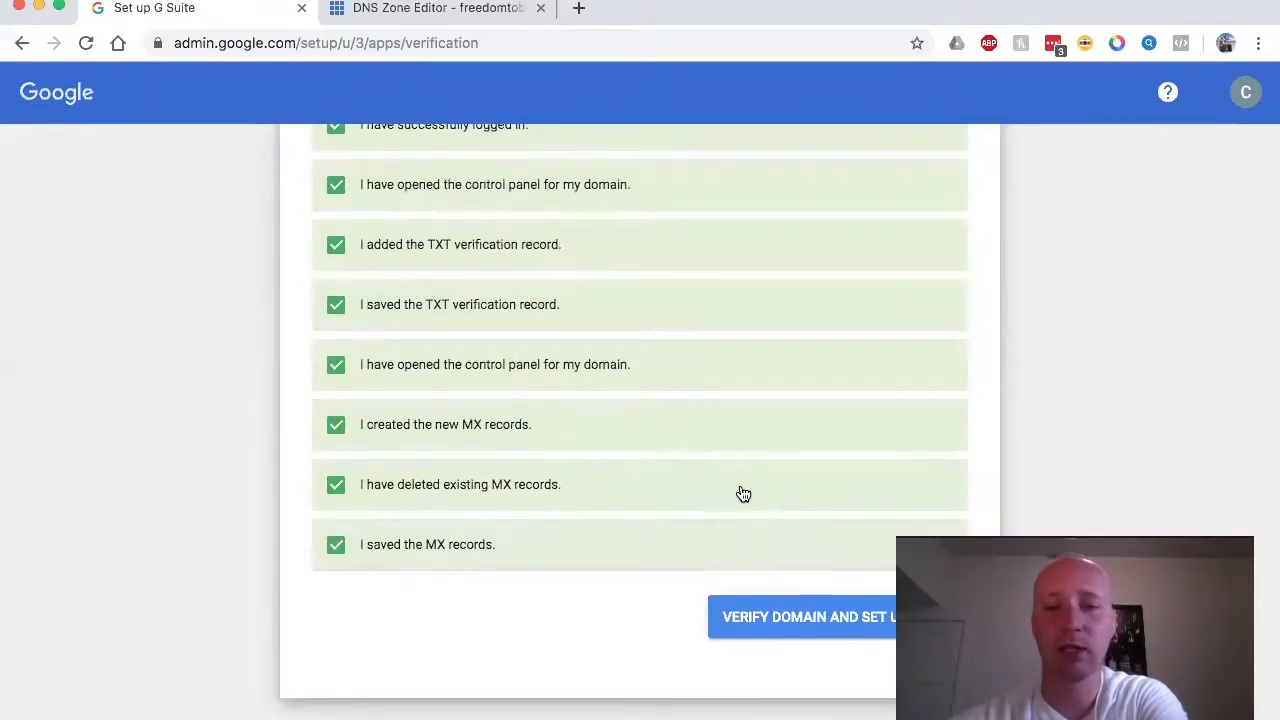
pyautogui.click(779, 636)
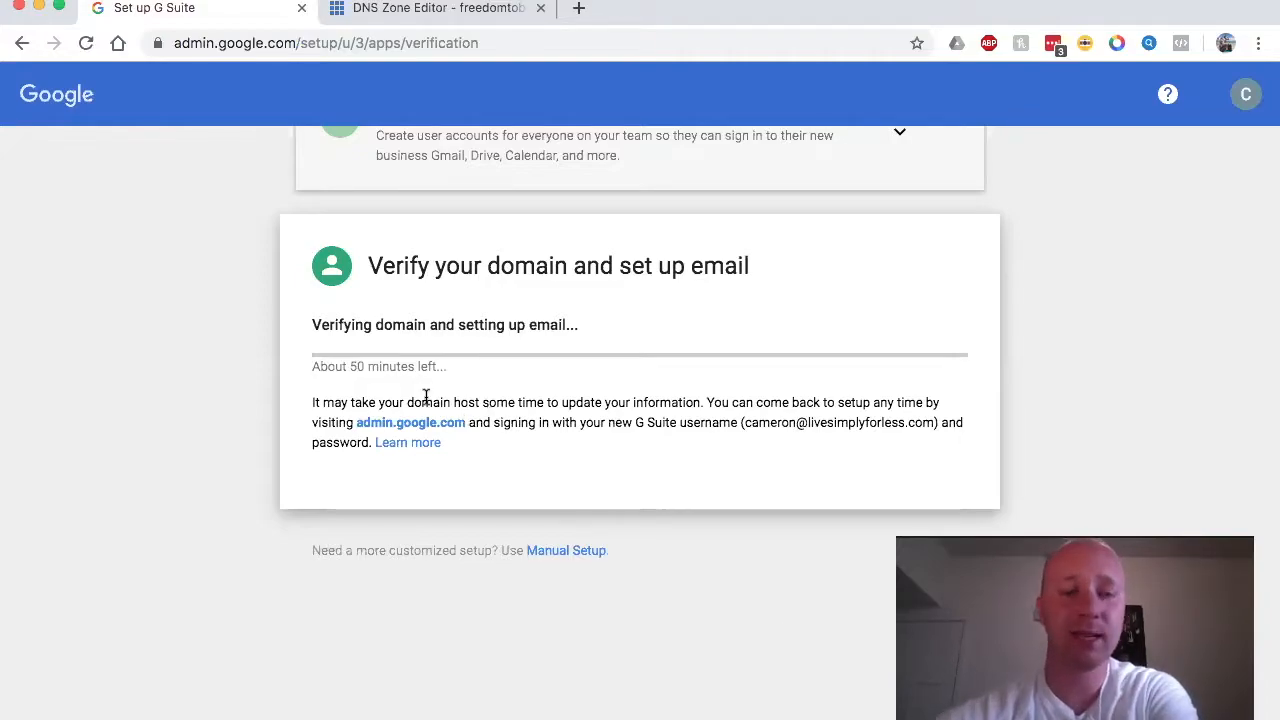
# Step: Continue past 'Domain verification and email setup complete!' to the 'You're all set' page
pyautogui.scroll(1, 427, 398)
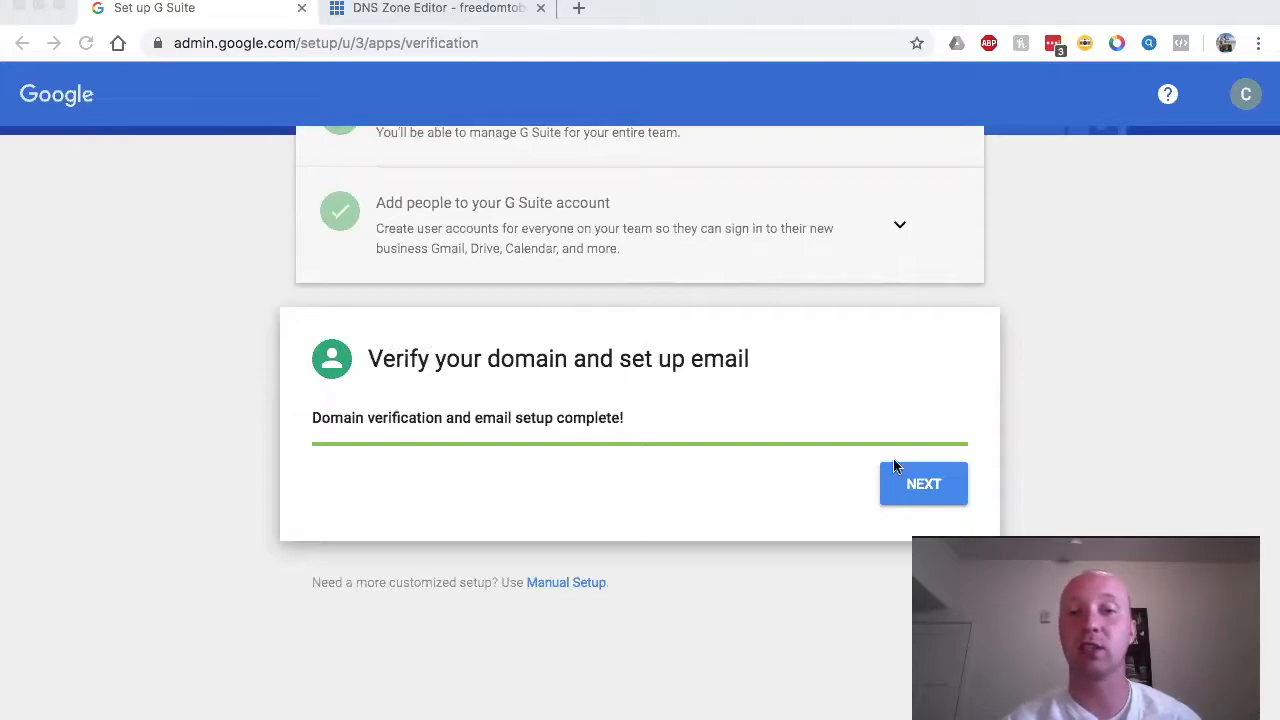
pyautogui.click(918, 488)
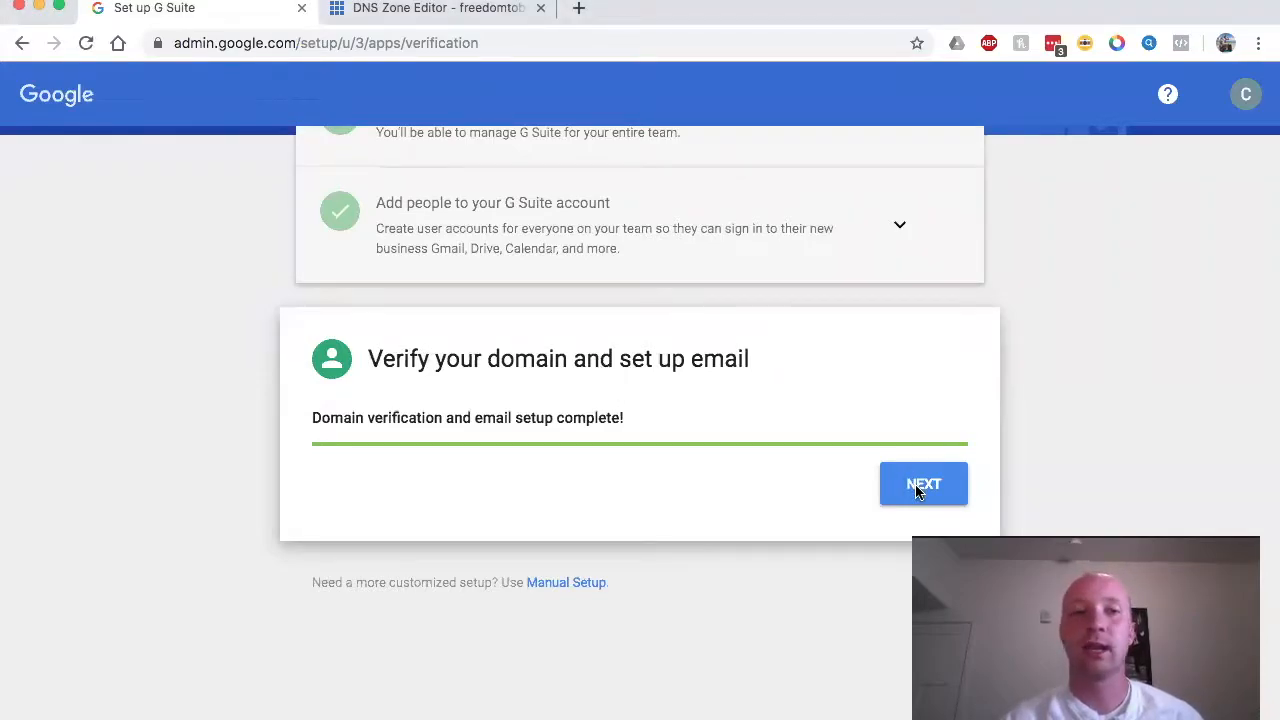
pyautogui.click(920, 486)
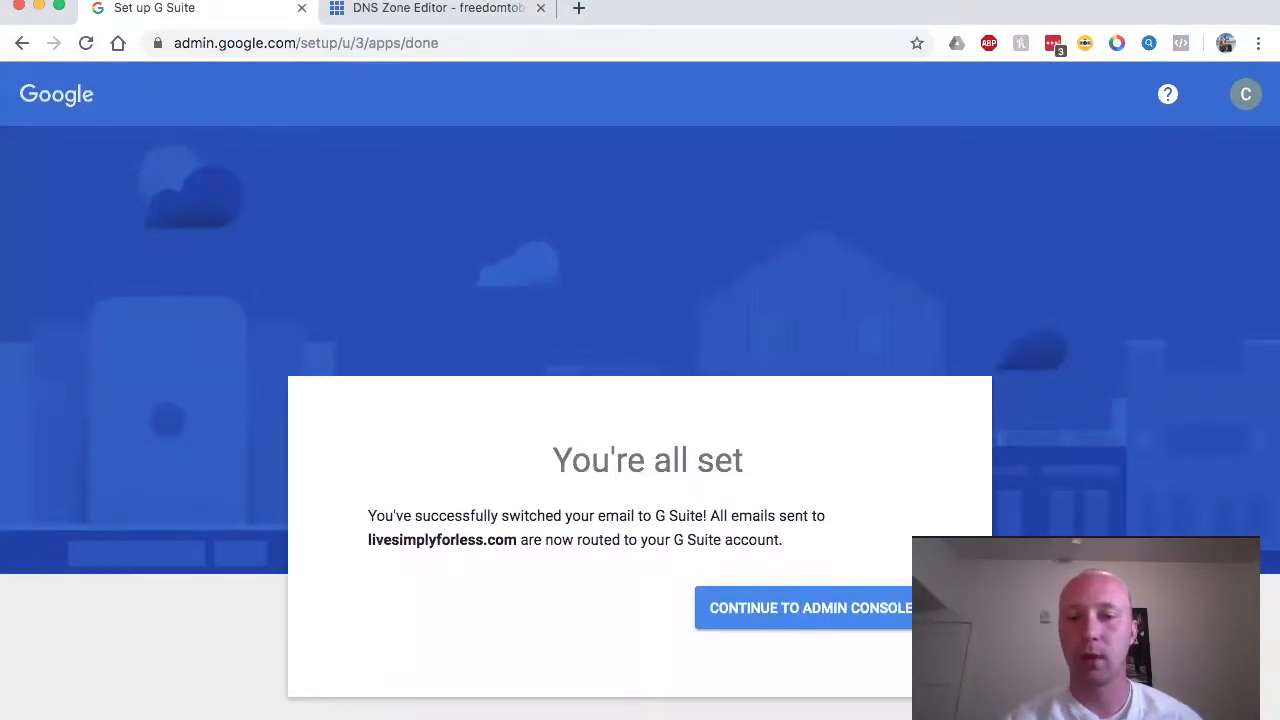
# Step: Enter the Admin console, step through and close the welcome setup guide, and view the signed-in account
pyautogui.click(838, 619)
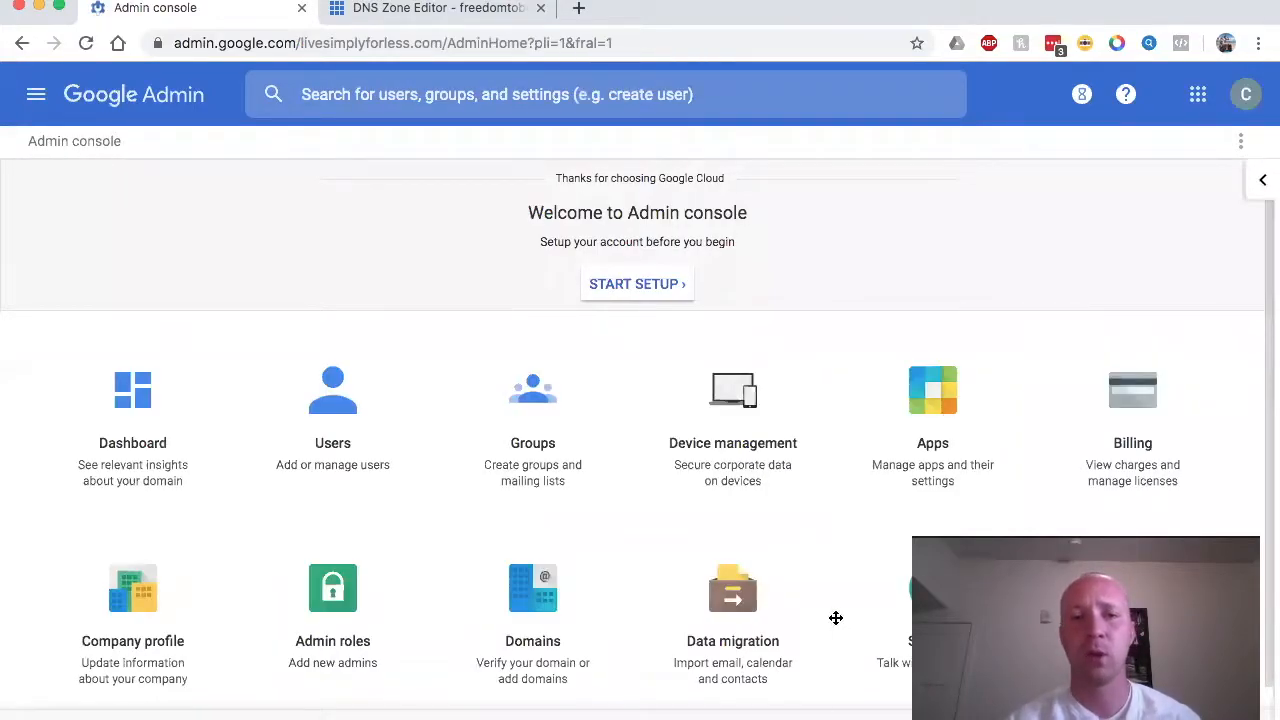
pyautogui.click(631, 290)
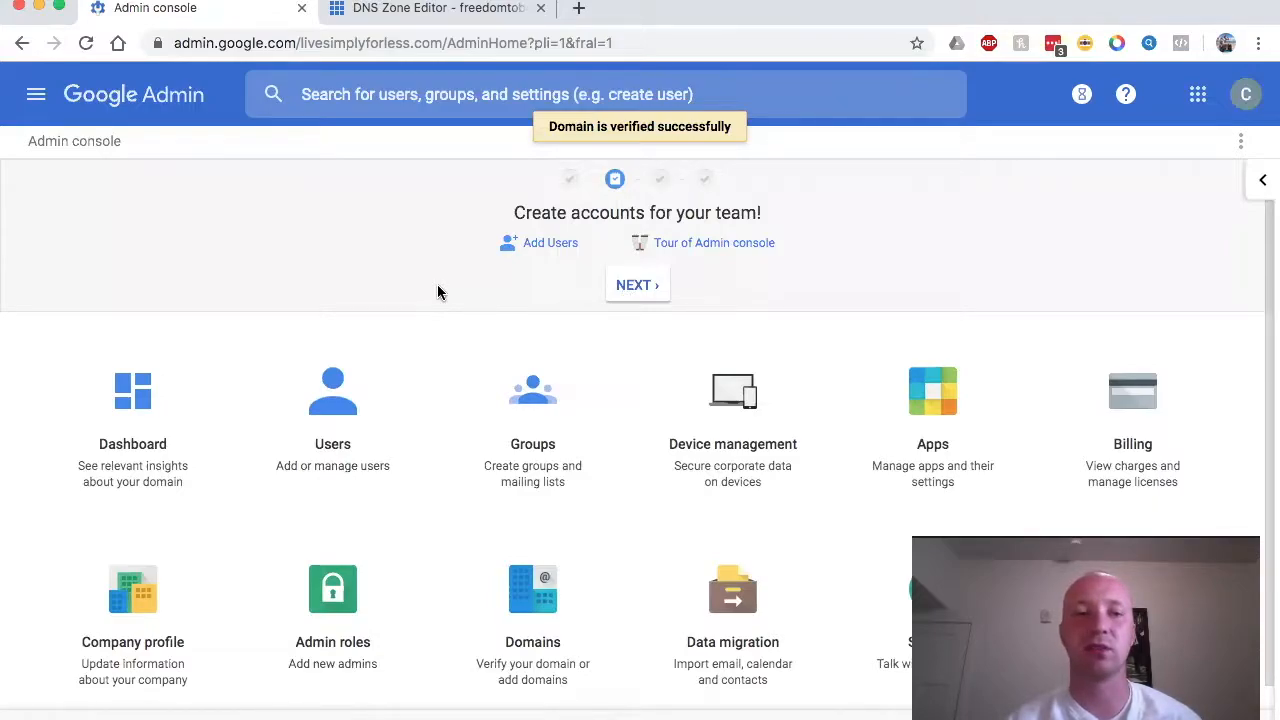
pyautogui.click(641, 292)
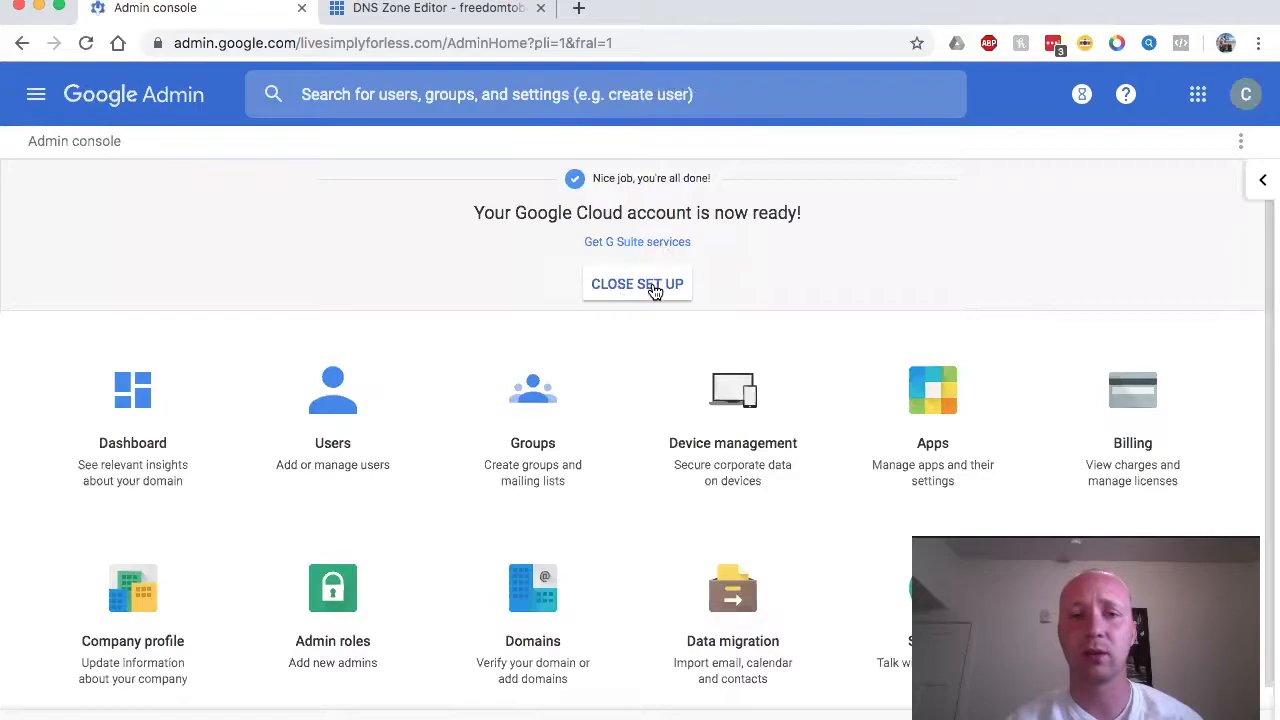
pyautogui.click(652, 287)
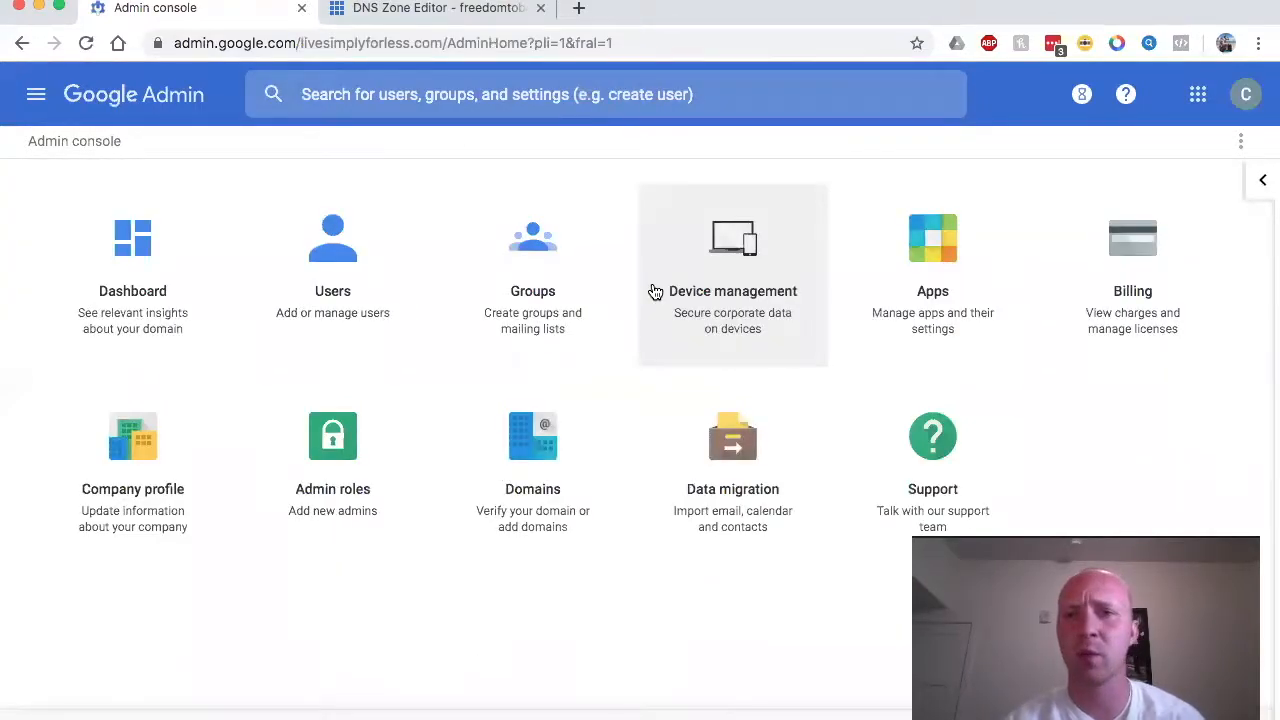
pyautogui.click(1245, 104)
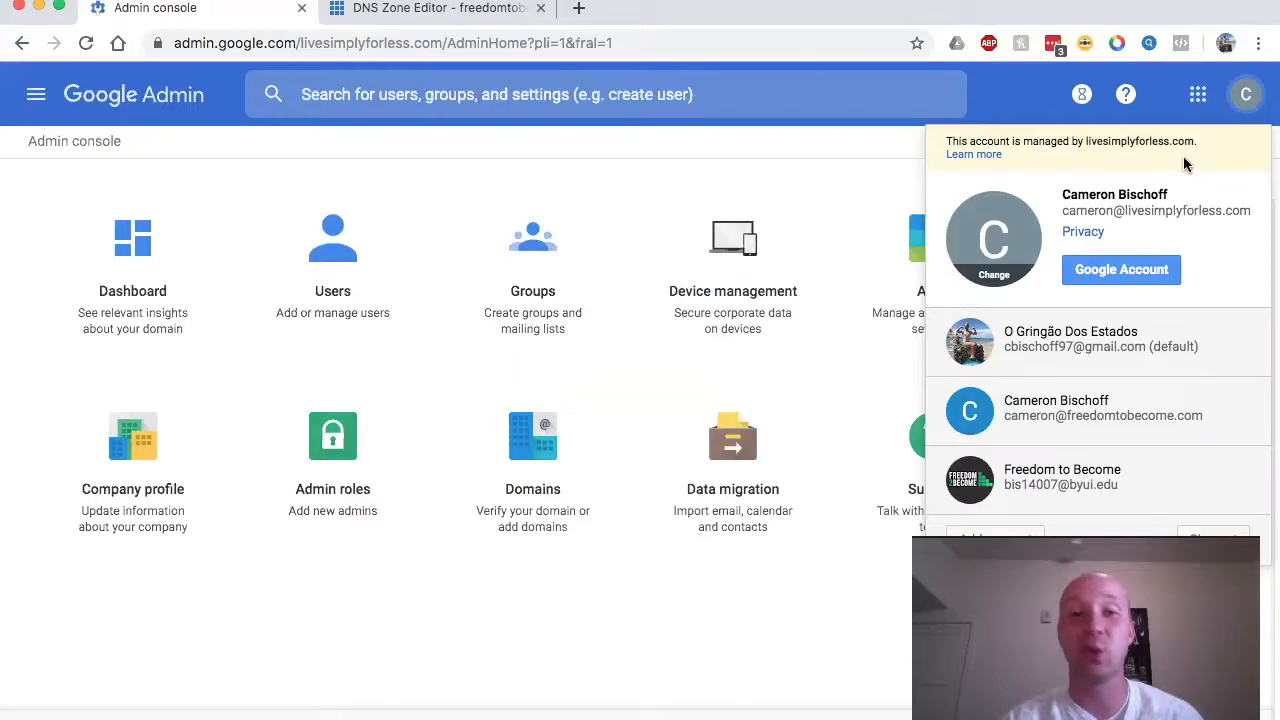
# Step: Launch Gmail from the Google apps grid and dismiss the welcome and 'Choose a view' prompts
pyautogui.click(1202, 104)
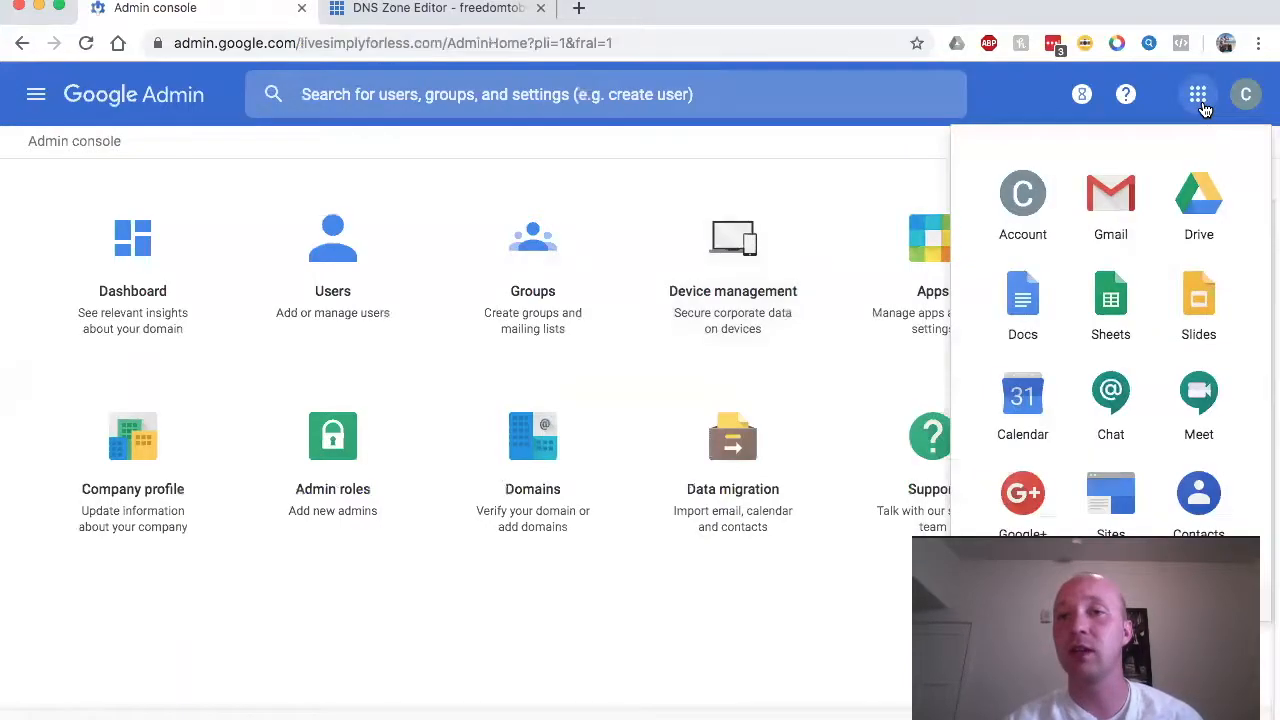
pyautogui.click(1110, 204)
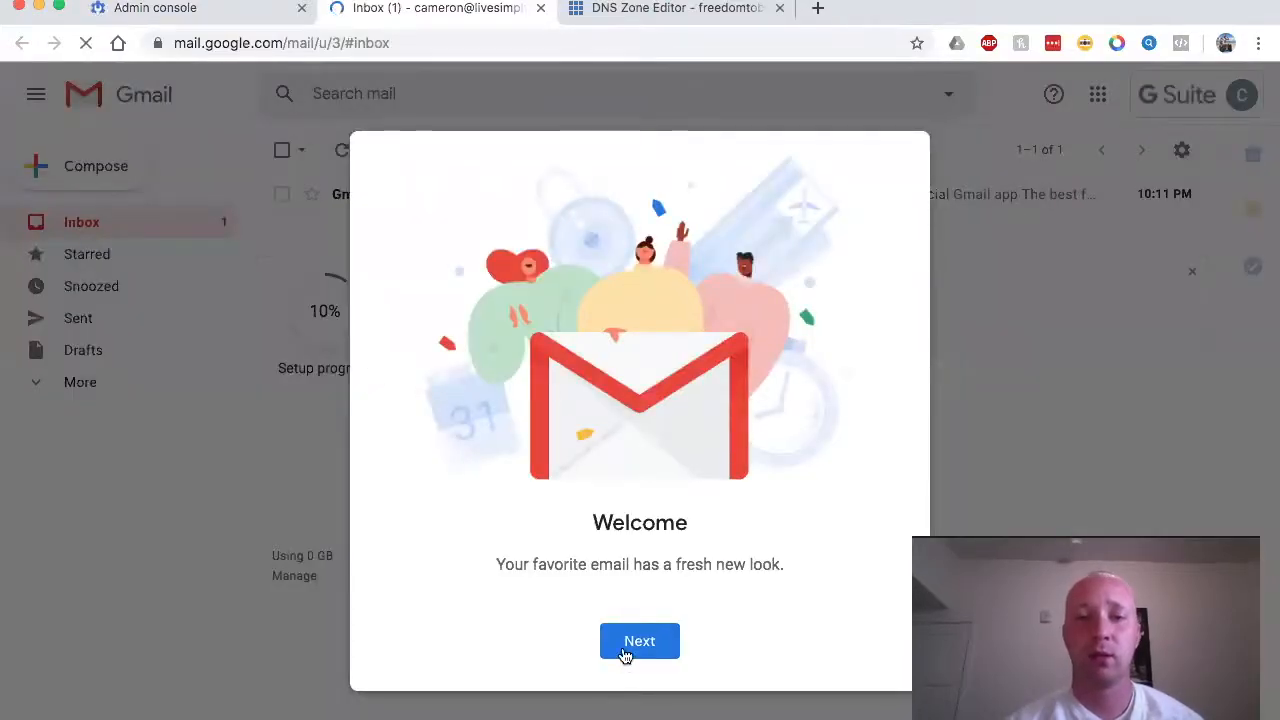
pyautogui.click(624, 654)
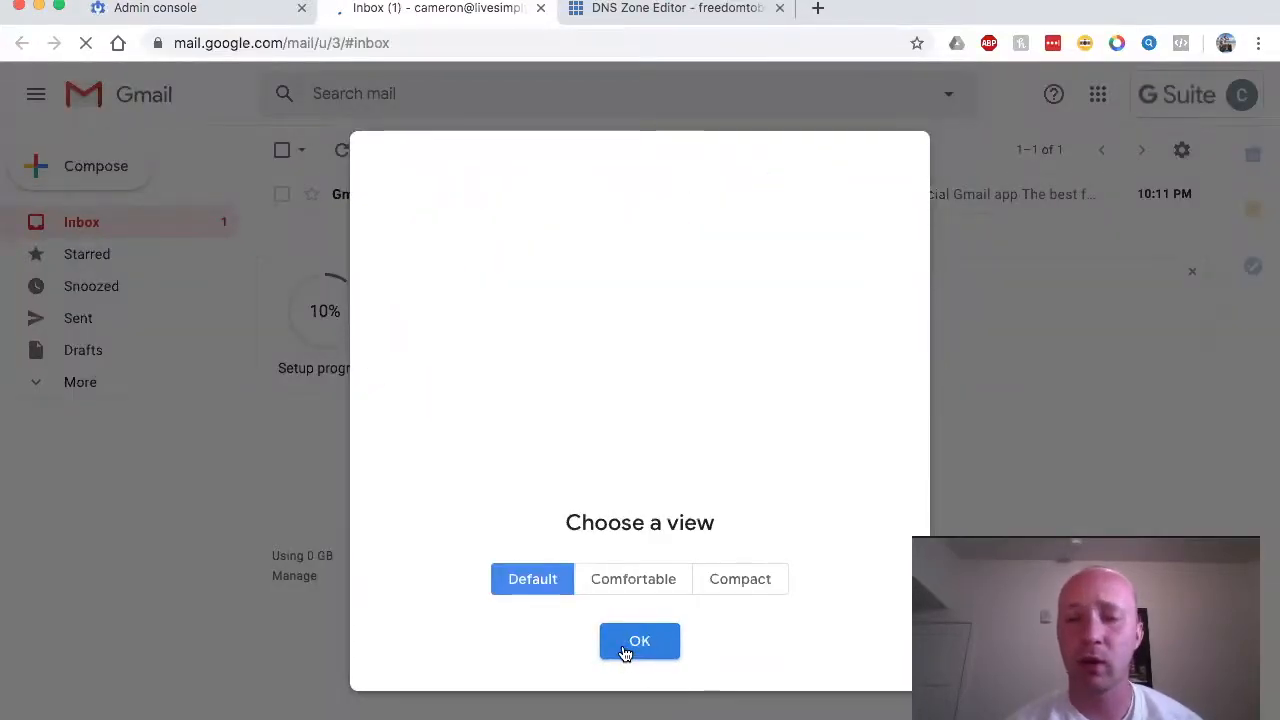
pyautogui.click(626, 650)
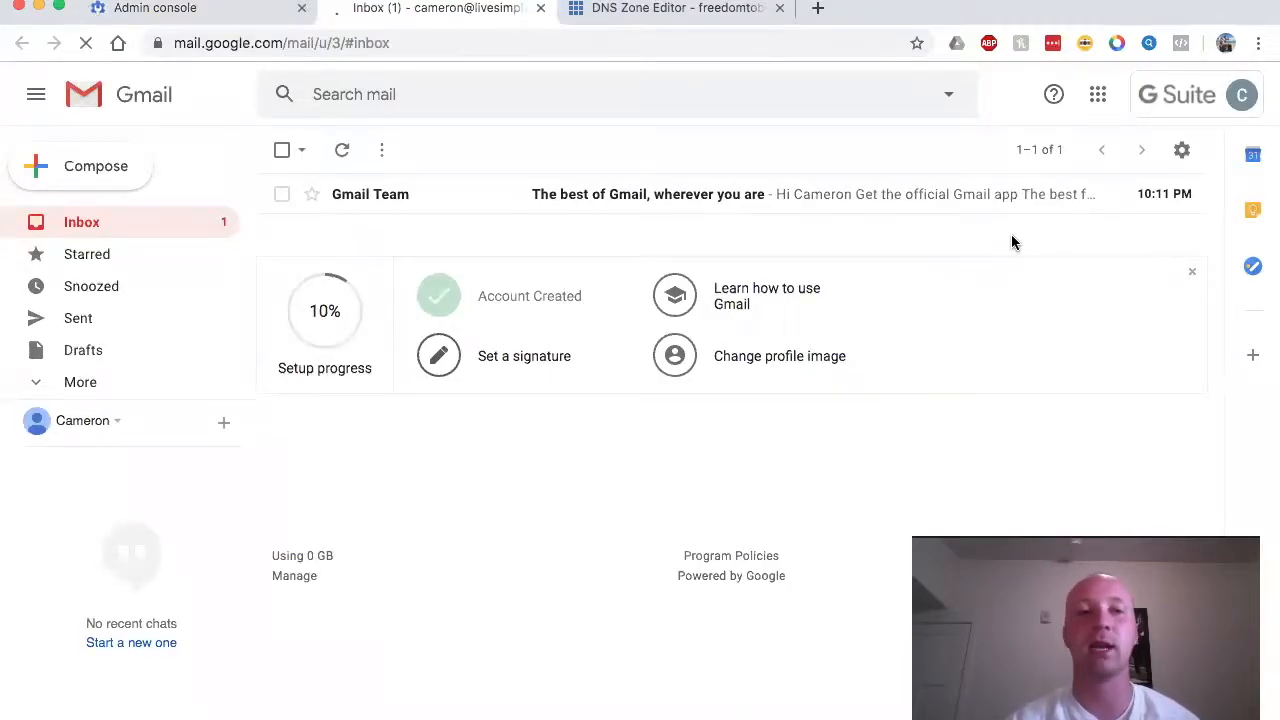
# Step: Send an email with subject and body 'test' to an outside personal Gmail address
pyautogui.click(97, 177)
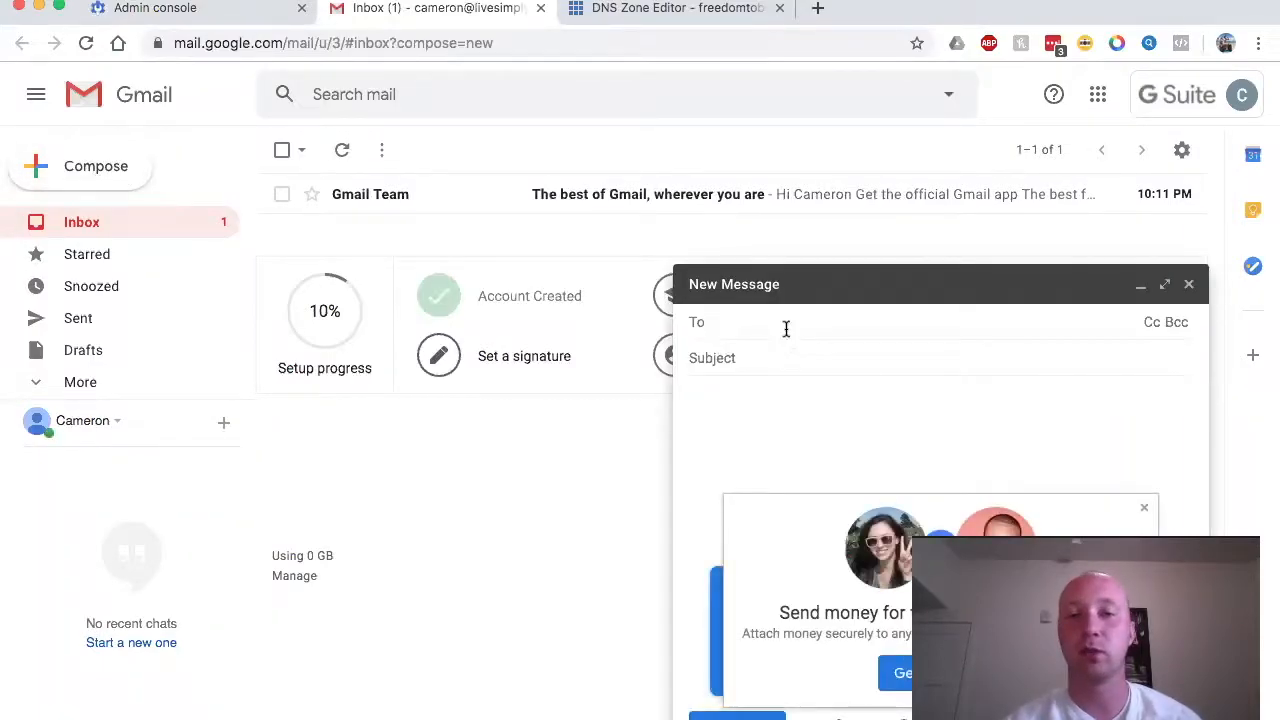
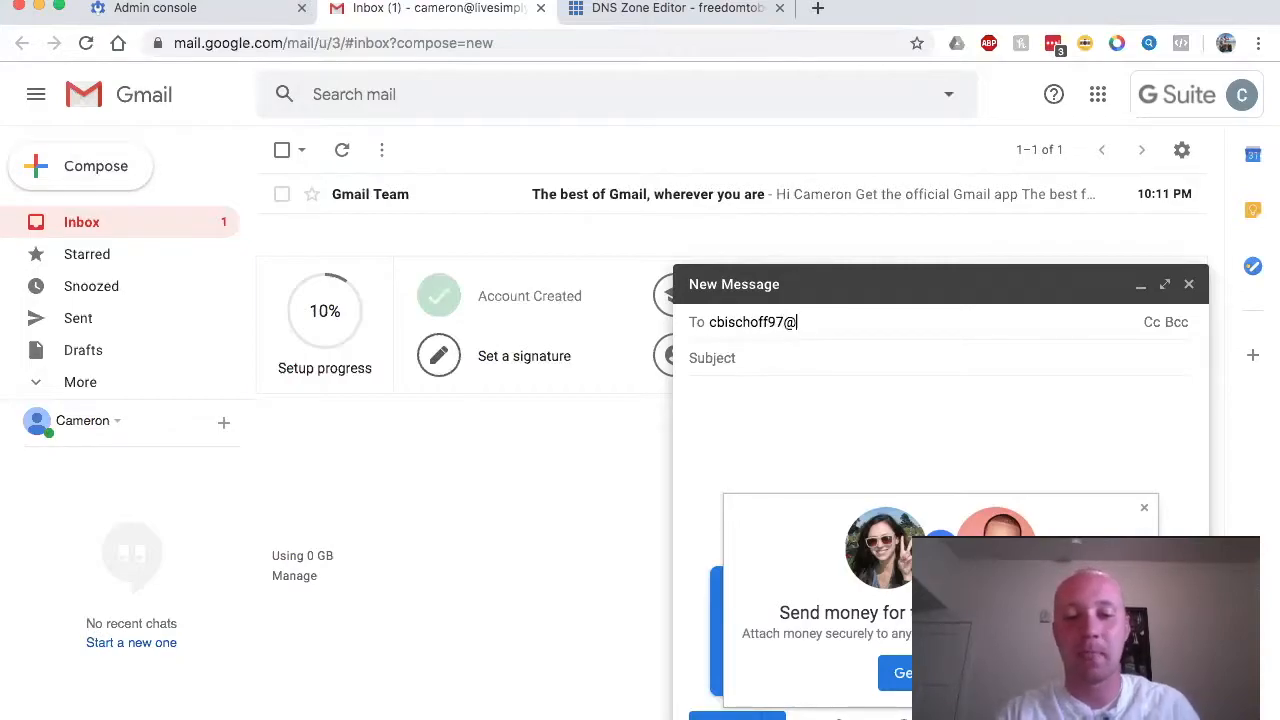
pyautogui.click(783, 360)
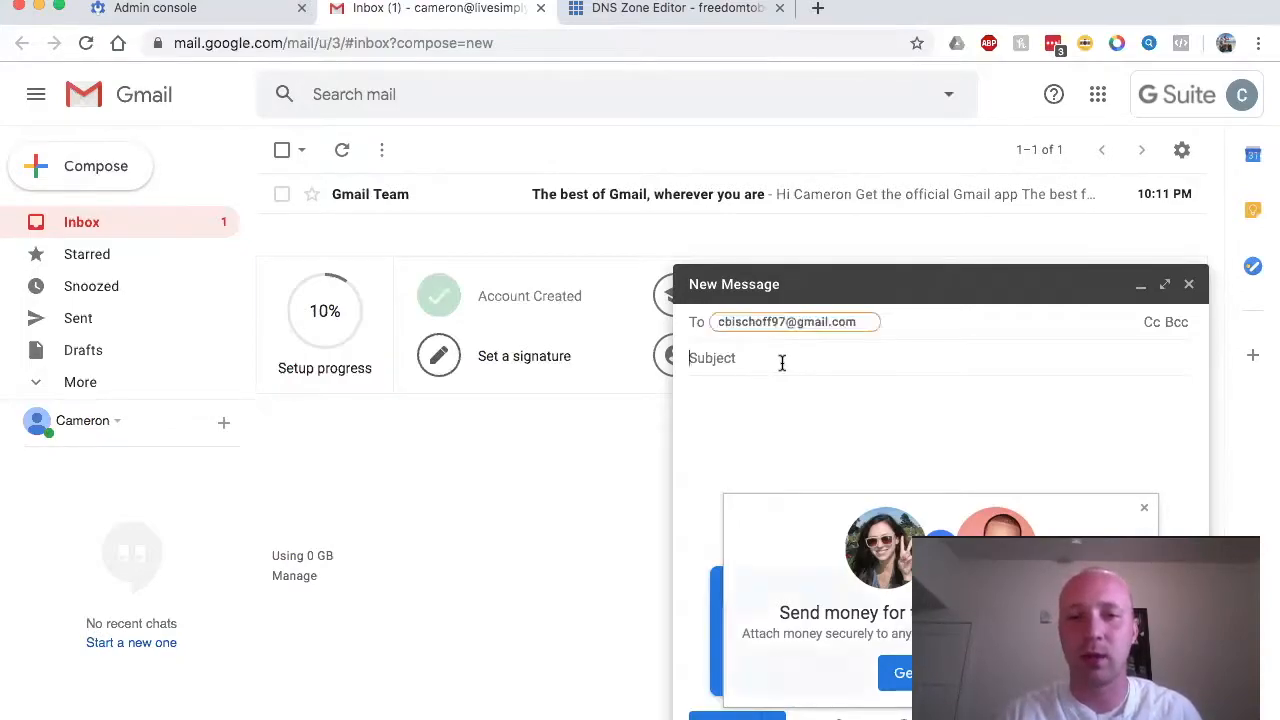
pyautogui.write('test')
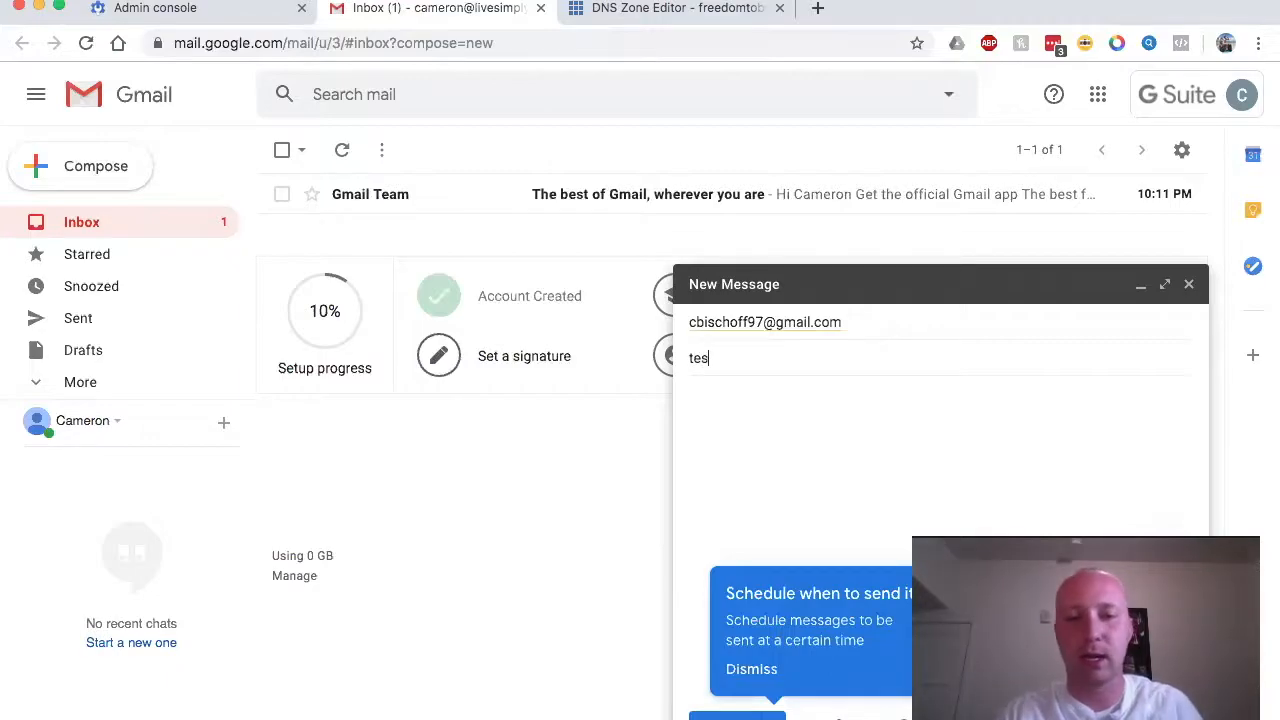
pyautogui.click(765, 410)
pyautogui.write('test')
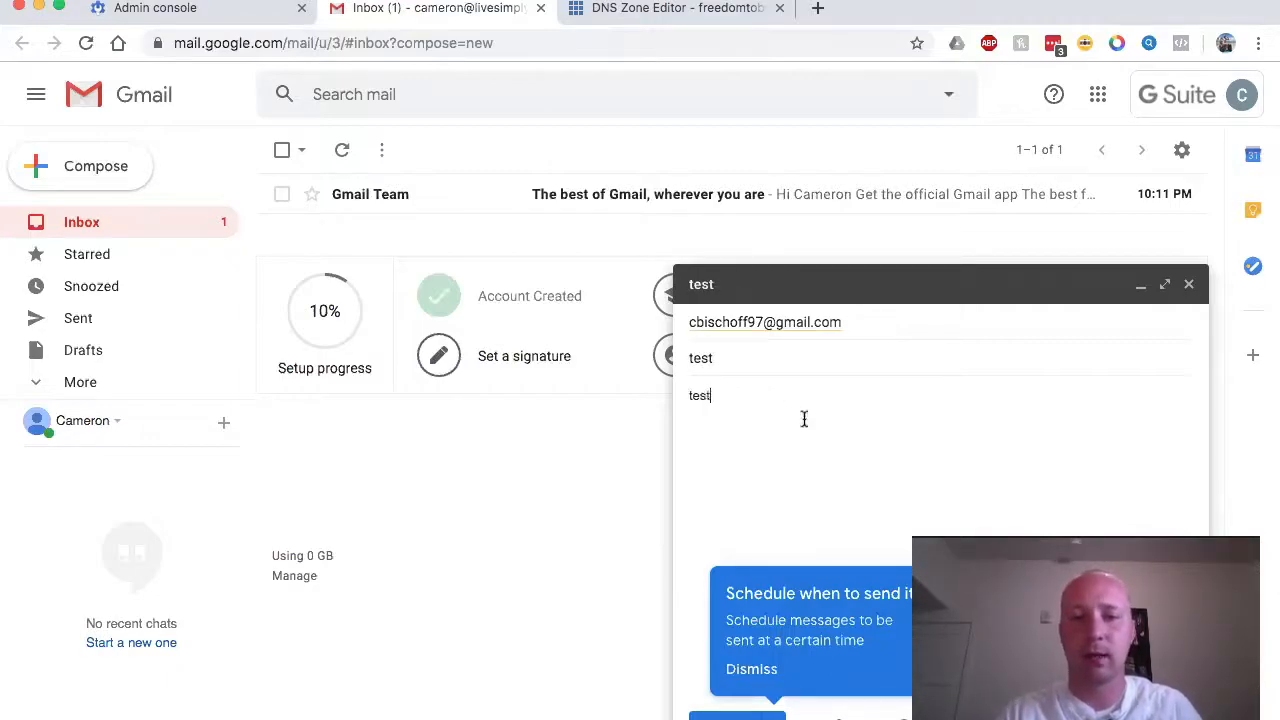
pyautogui.press('super+Return')
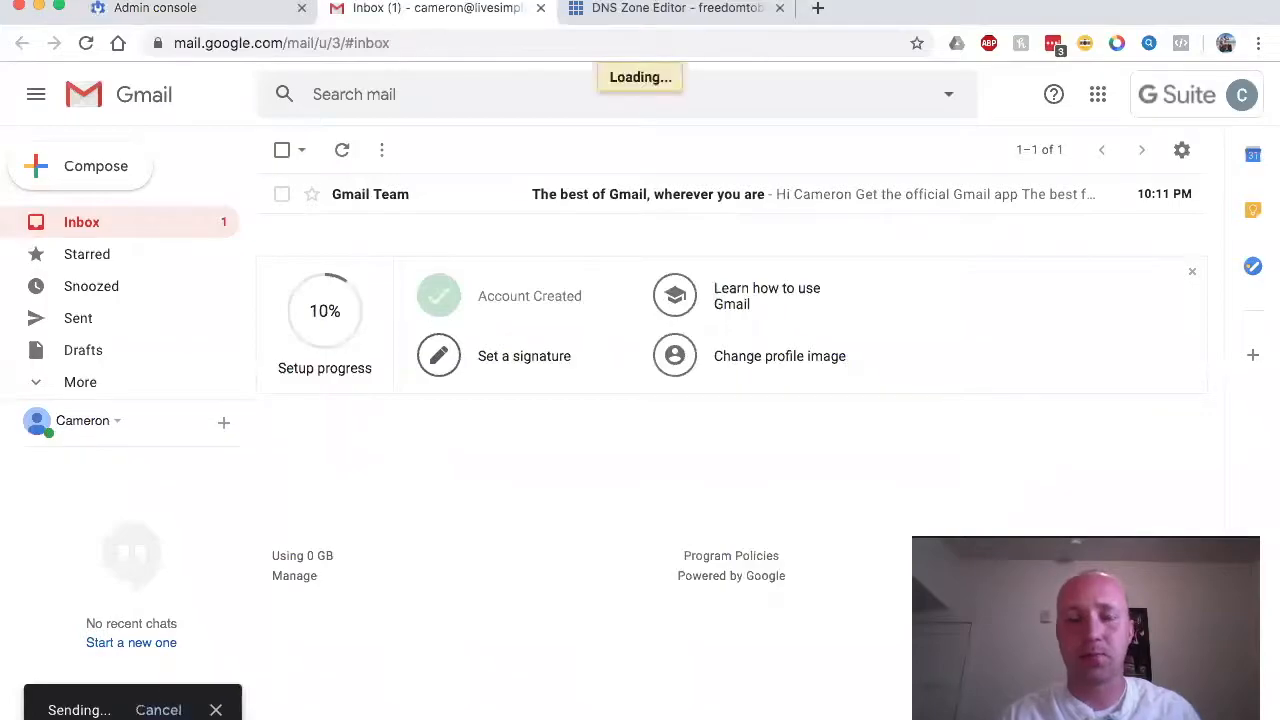